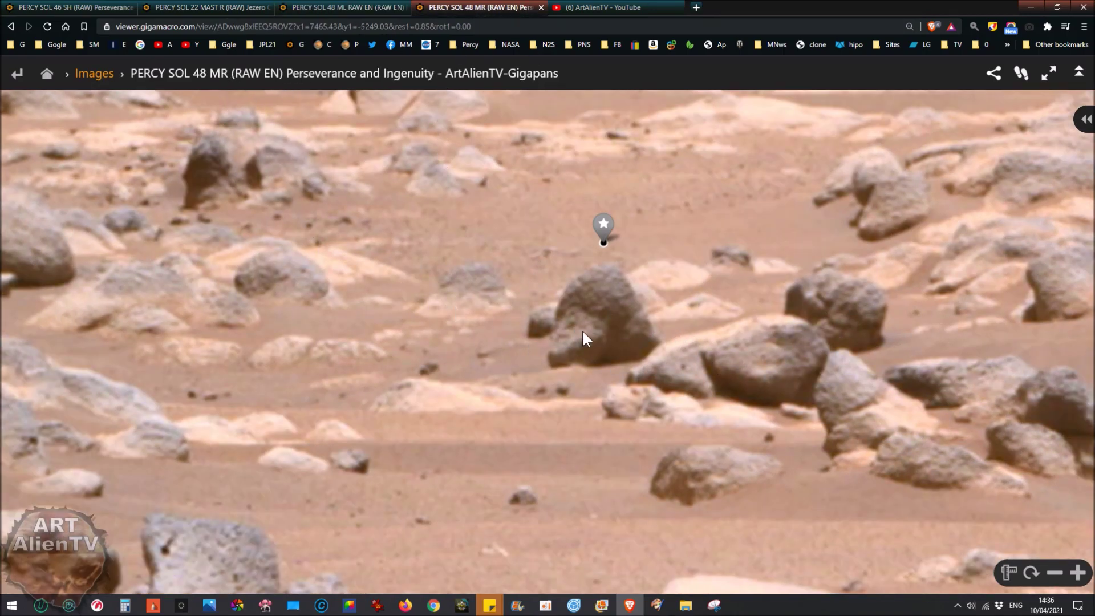
Step: Compare the marked rock in the PERCY SOL 48 ML and PERCY SOL 48 MR images by alternating between them
{"action": "left_click", "coordinate": [360, 7]}
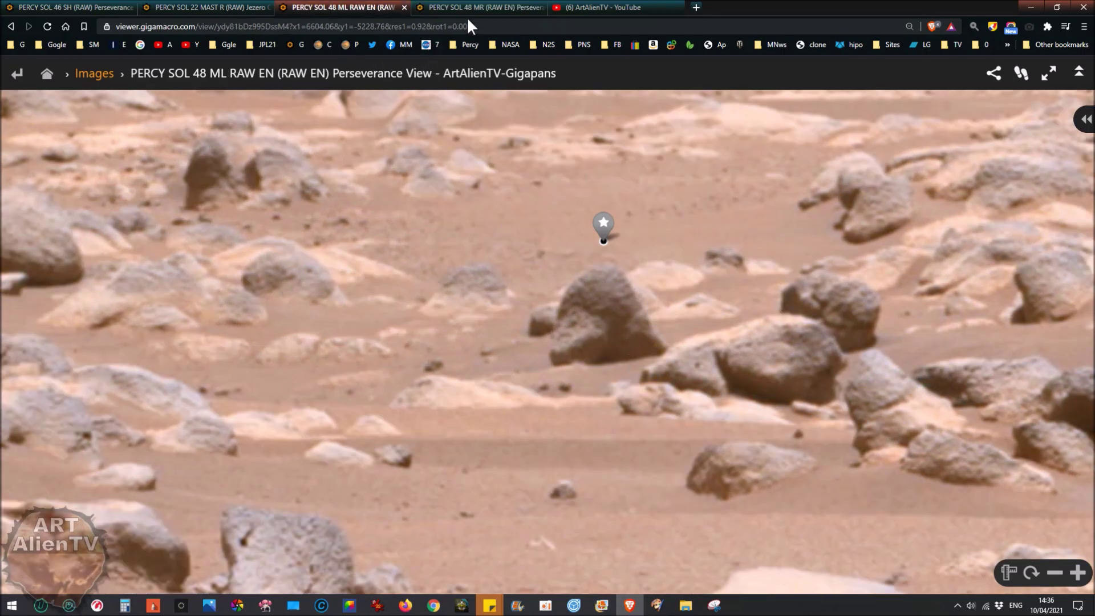
{"action": "left_click", "coordinate": [494, 7]}
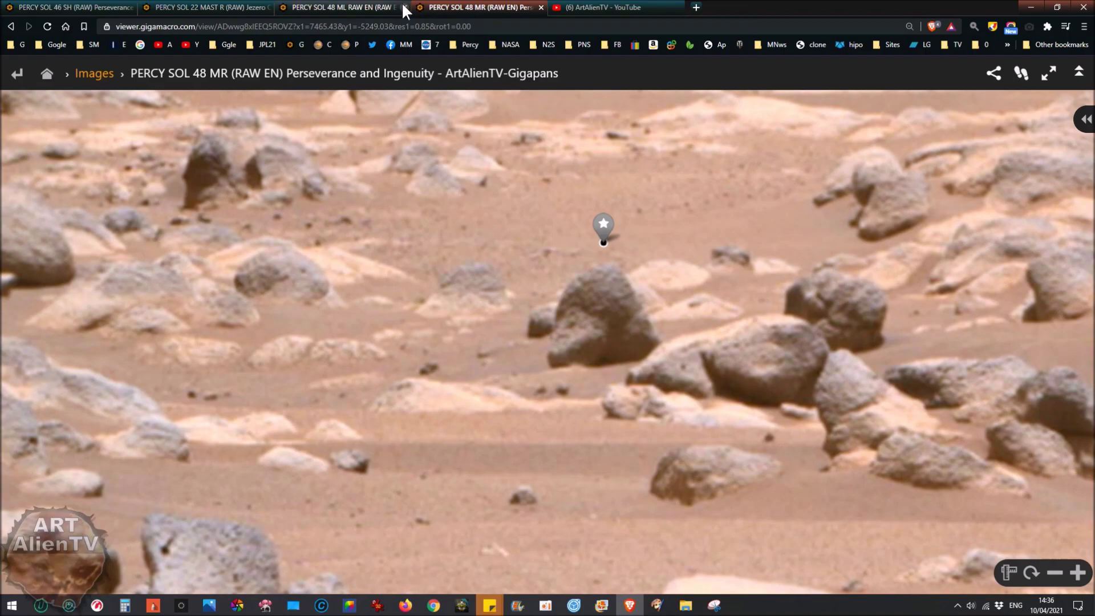
{"action": "left_click", "coordinate": [368, 6]}
{"action": "left_click", "coordinate": [471, 7]}
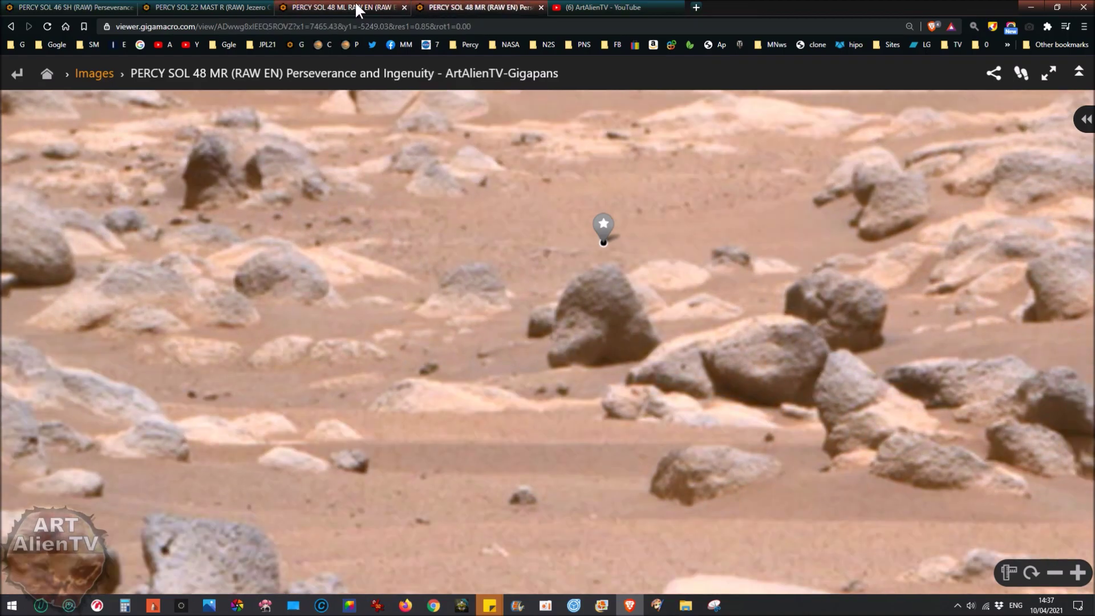
{"action": "left_click", "coordinate": [355, 5]}
{"action": "left_click", "coordinate": [468, 7]}
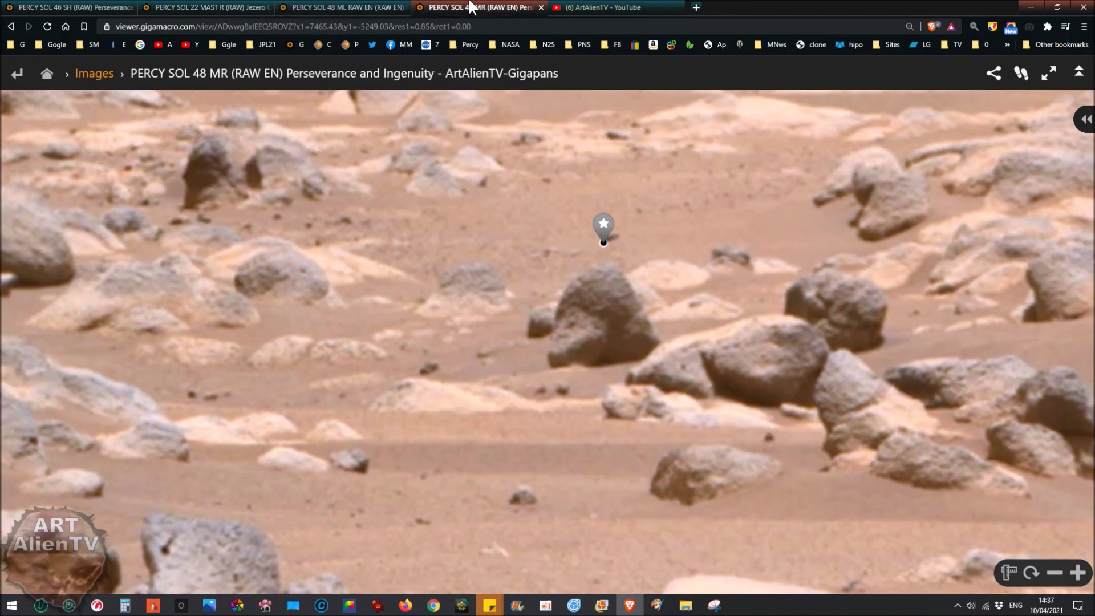
{"action": "left_click", "coordinate": [373, 7]}
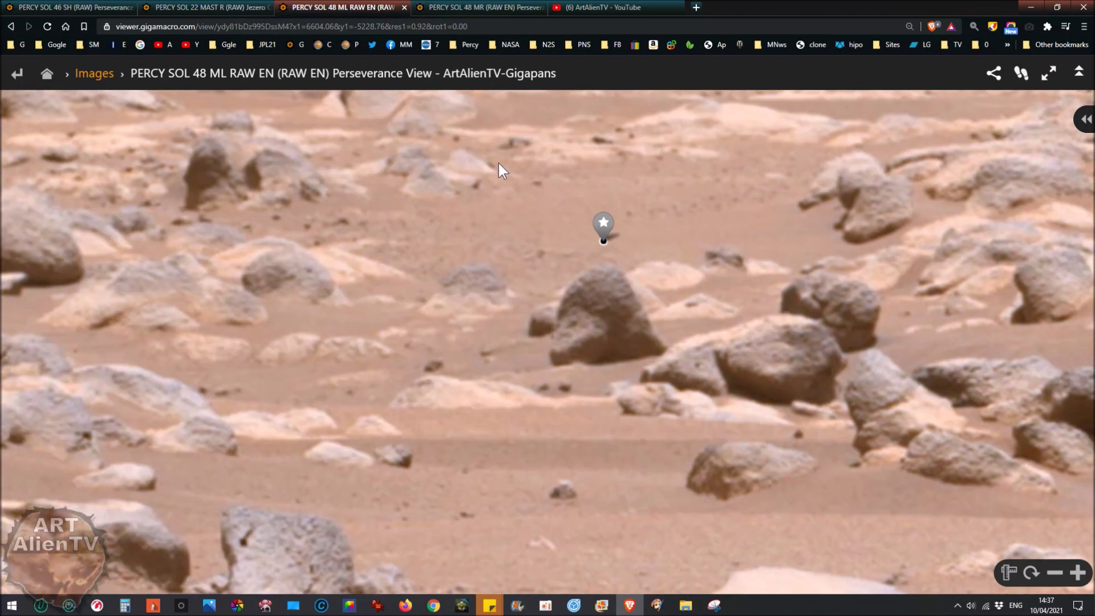
{"action": "left_click", "coordinate": [488, 6]}
{"action": "left_click", "coordinate": [368, 7]}
{"action": "left_click", "coordinate": [447, 6]}
{"action": "left_click", "coordinate": [335, 6]}
{"action": "left_click", "coordinate": [475, 6]}
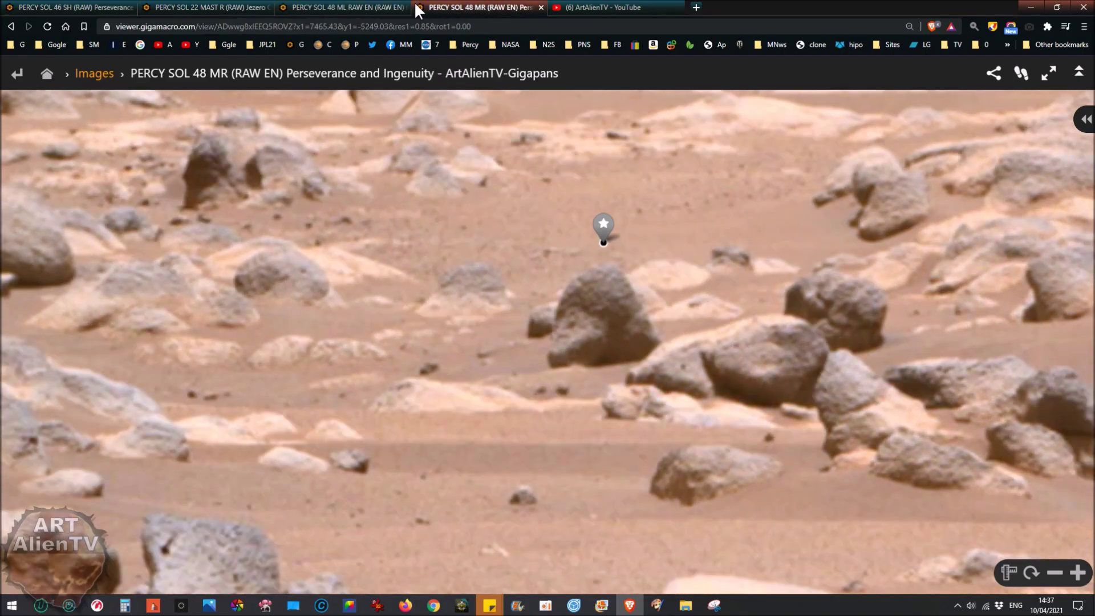
{"action": "left_click", "coordinate": [374, 6]}
{"action": "left_click", "coordinate": [465, 5]}
{"action": "left_click", "coordinate": [368, 7]}
{"action": "left_click", "coordinate": [457, 3]}
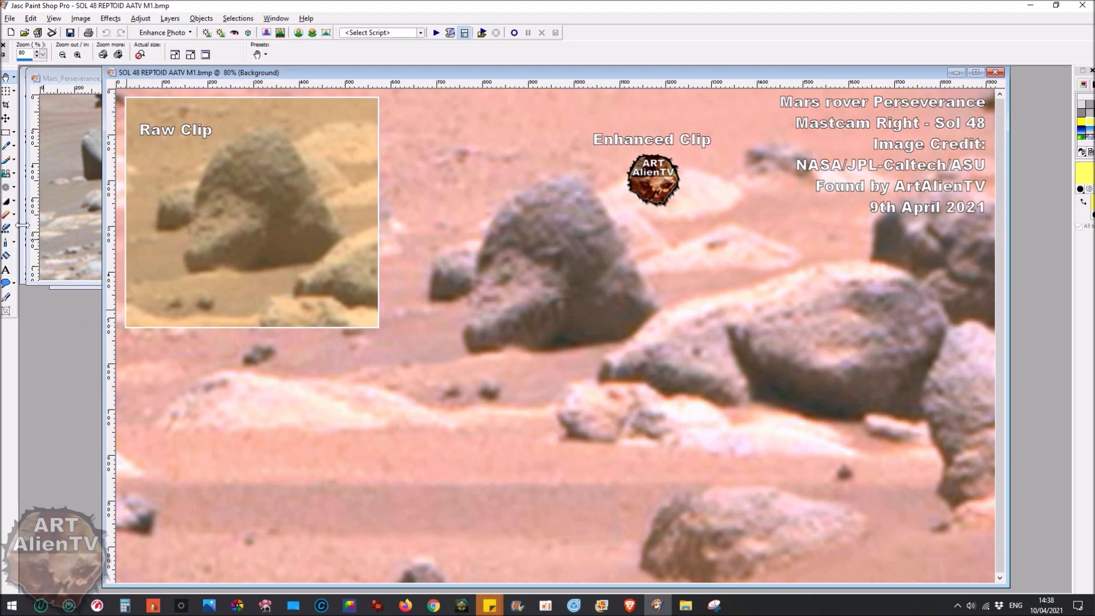
Step: Activate the Paint Brush tool for the SOL 48 REPTOID AATV M1.bmp image
{"action": "left_click", "coordinate": [6, 219]}
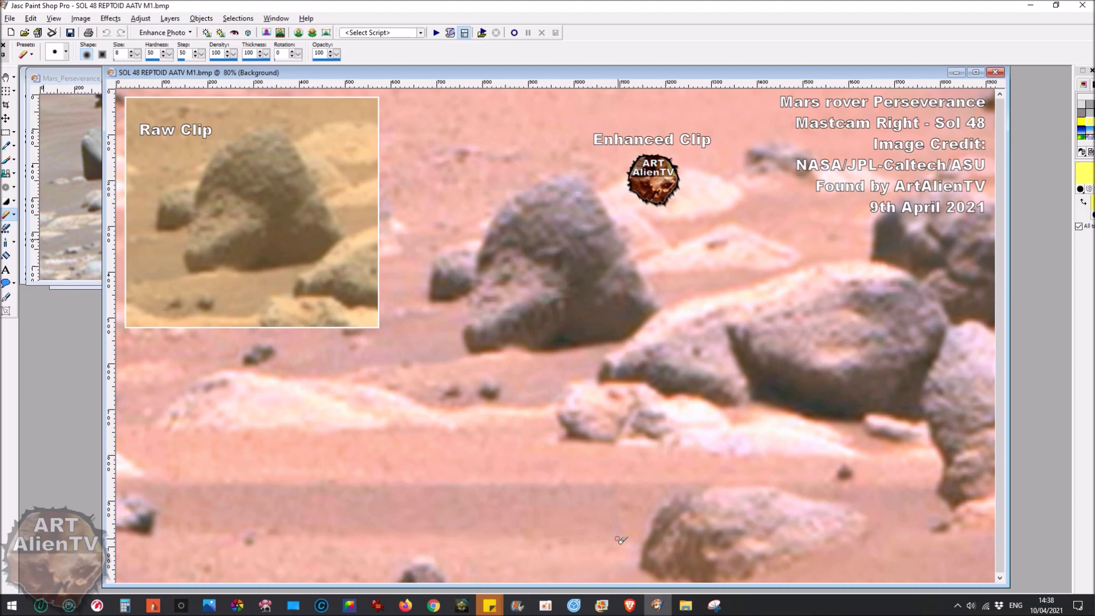
Step: Switch to the Brave browser, compare the rock in the Sol 48 ML and MR images again, and return to Paint Shop Pro
{"action": "left_click", "coordinate": [630, 605]}
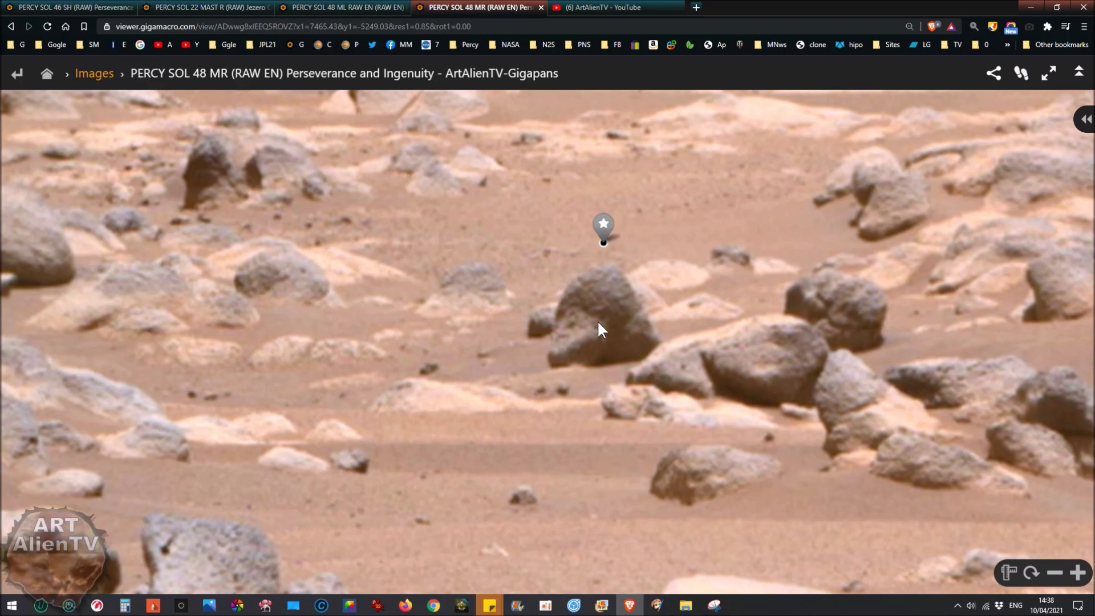
{"action": "left_click", "coordinate": [349, 7]}
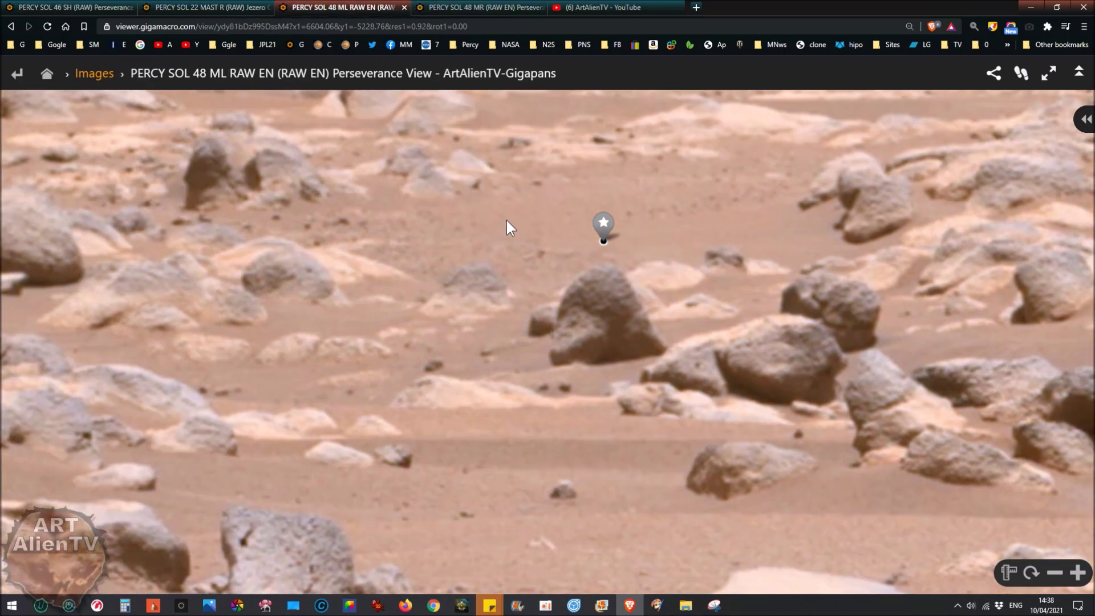
{"action": "left_click", "coordinate": [473, 7]}
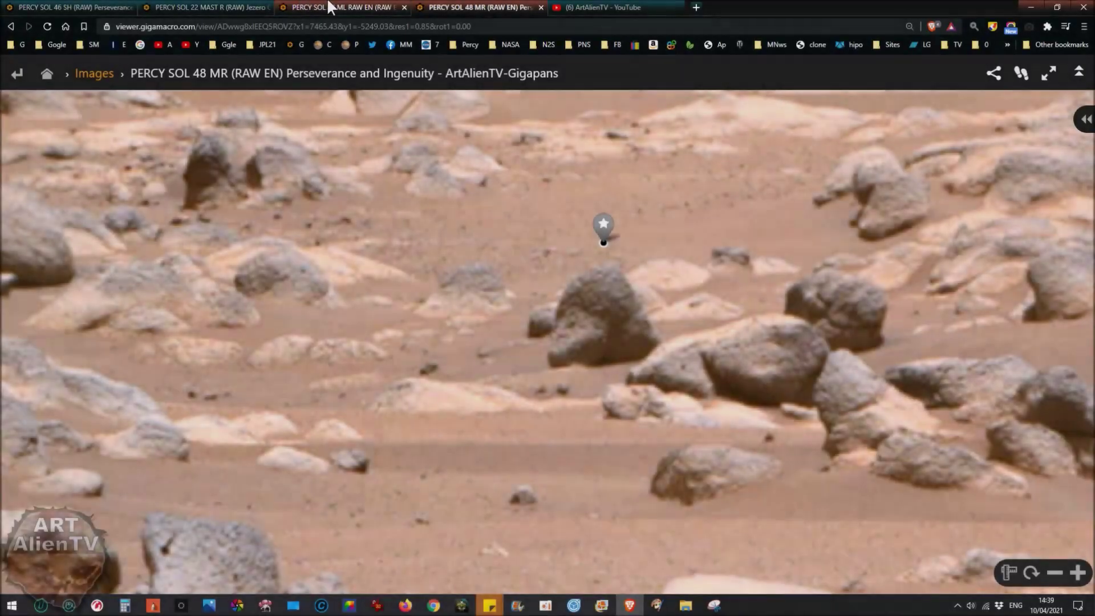
{"action": "left_click", "coordinate": [329, 6]}
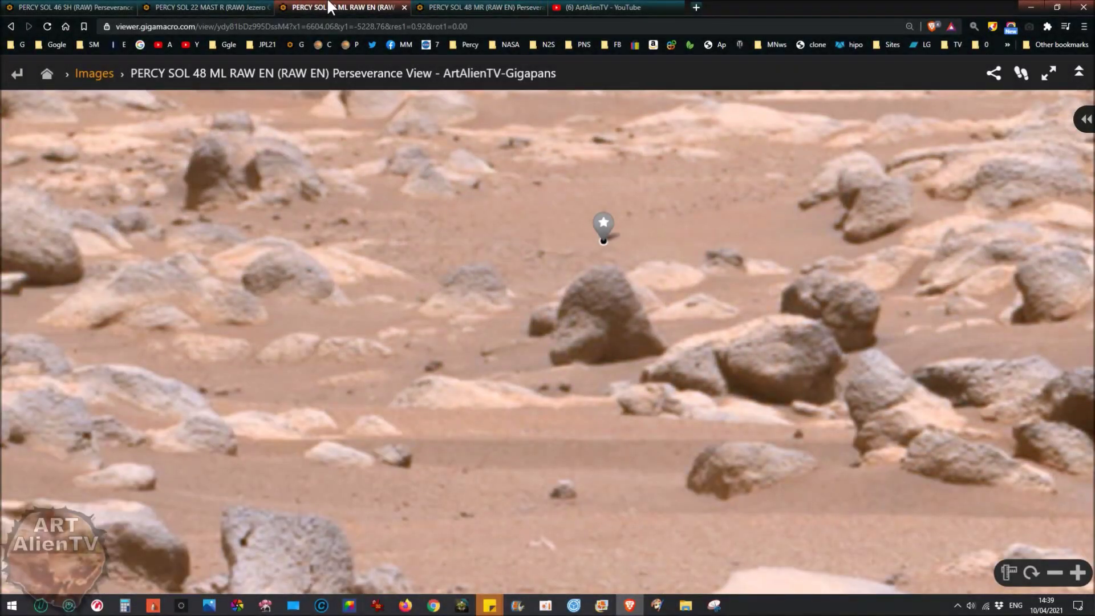
{"action": "left_click", "coordinate": [452, 7]}
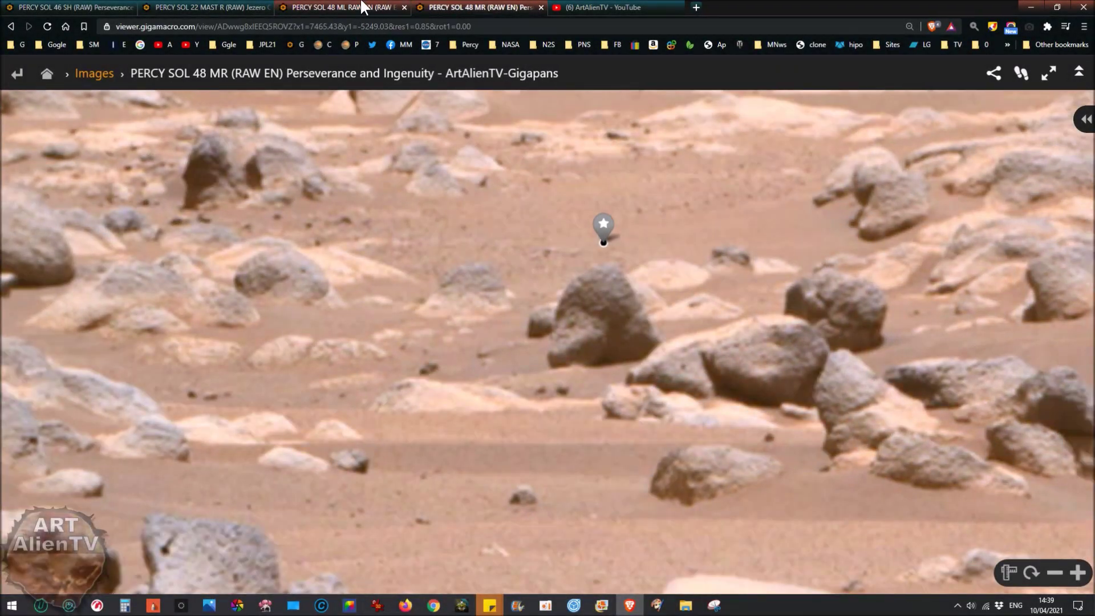
{"action": "left_click", "coordinate": [363, 7]}
{"action": "left_click", "coordinate": [476, 7]}
{"action": "left_click", "coordinate": [365, 6]}
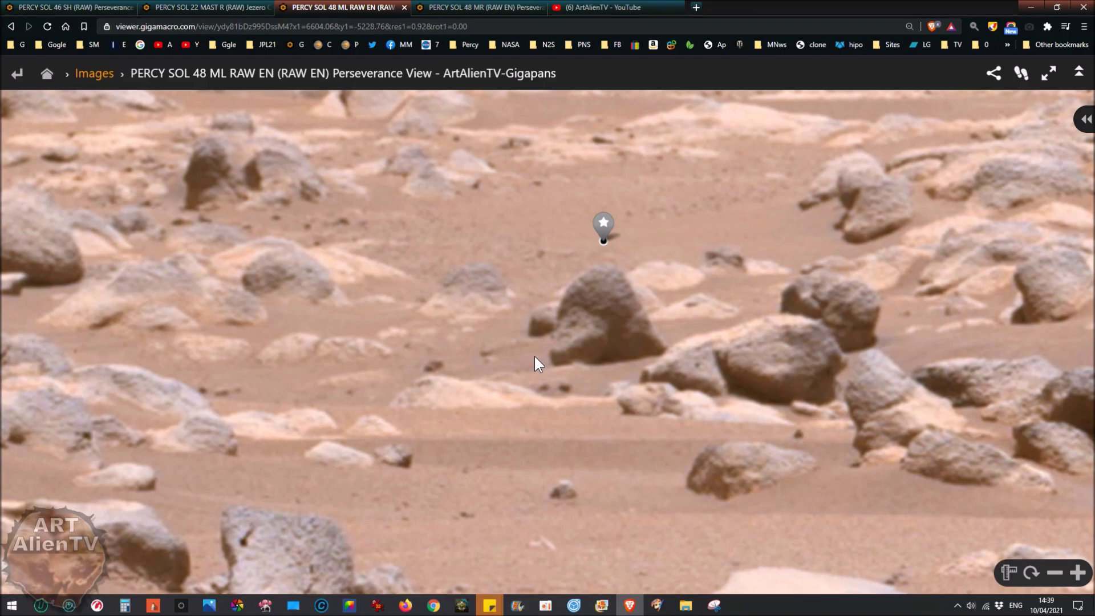
{"action": "left_click", "coordinate": [485, 7]}
{"action": "left_click", "coordinate": [367, 7]}
{"action": "left_click", "coordinate": [664, 607]}
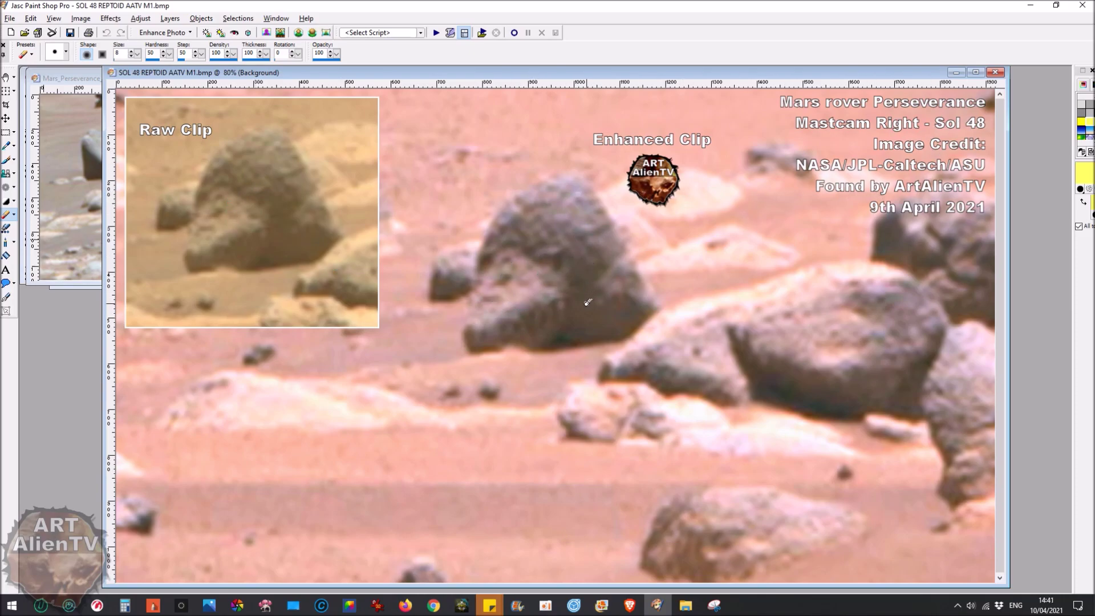
Step: Paint yellow marks around the two eye-like areas of the rock in the enhanced clip
{"action": "scroll", "coordinate": [426, 303], "scroll_direction": "up", "scroll_amount": 2}
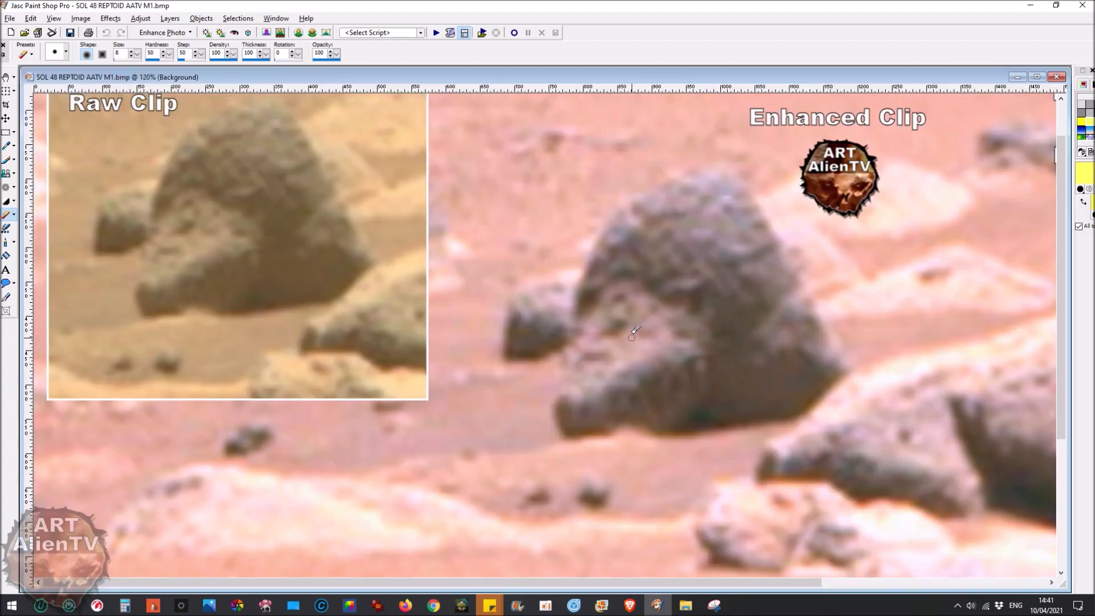
{"action": "scroll", "coordinate": [634, 366], "scroll_direction": "down", "scroll_amount": 1}
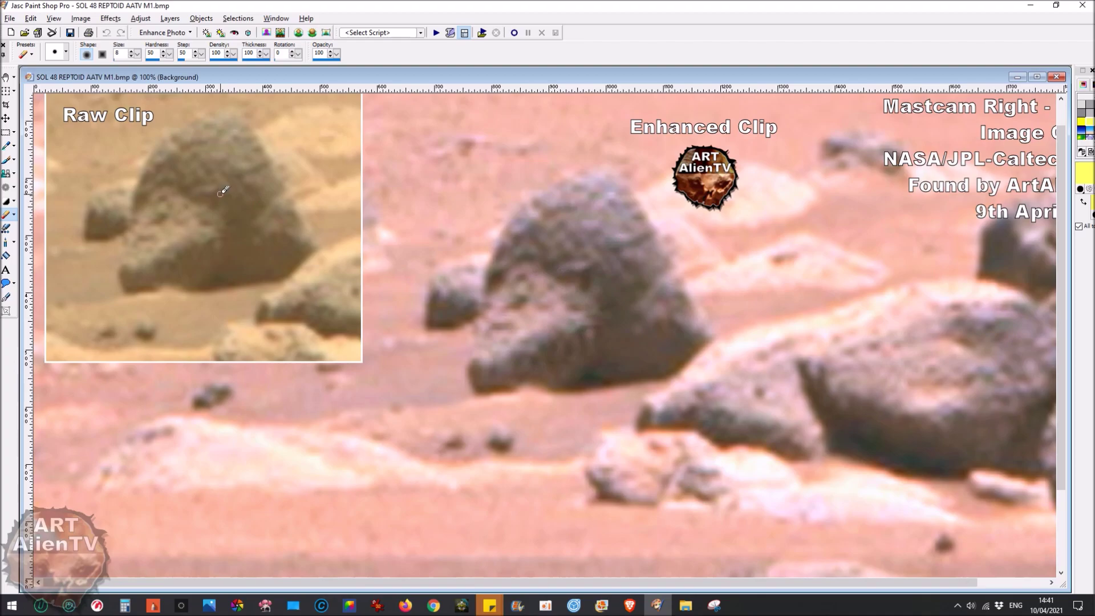
{"action": "mouse_move", "coordinate": [590, 268]}
{"action": "left_mouse_down"}
{"action": "mouse_move", "coordinate": [602, 294]}
{"action": "mouse_move", "coordinate": [573, 296]}
{"action": "mouse_move", "coordinate": [554, 273]}
{"action": "mouse_move", "coordinate": [593, 268]}
{"action": "left_mouse_up"}
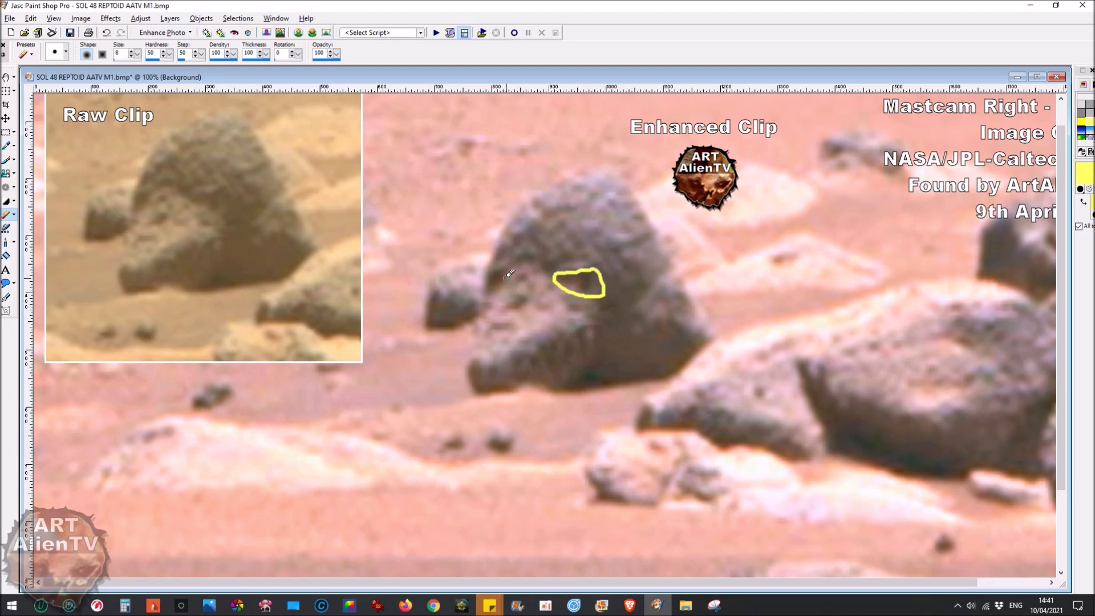
{"action": "mouse_move", "coordinate": [497, 288]}
{"action": "left_mouse_down"}
{"action": "mouse_move", "coordinate": [485, 282]}
{"action": "mouse_move", "coordinate": [517, 264]}
{"action": "left_mouse_up"}
{"action": "left_click_drag", "start_coordinate": [579, 281], "coordinate": [591, 286]}
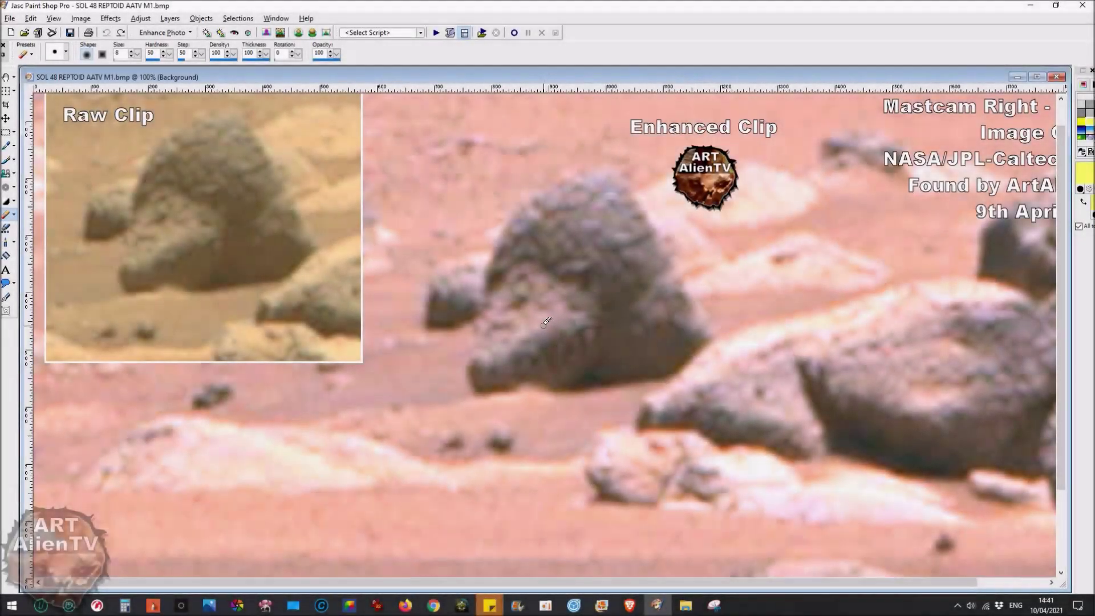
Step: Paint a yellow zigzag along the tooth-like edge low on the enhanced rock
{"action": "scroll", "coordinate": [546, 322], "scroll_direction": "up", "scroll_amount": 1}
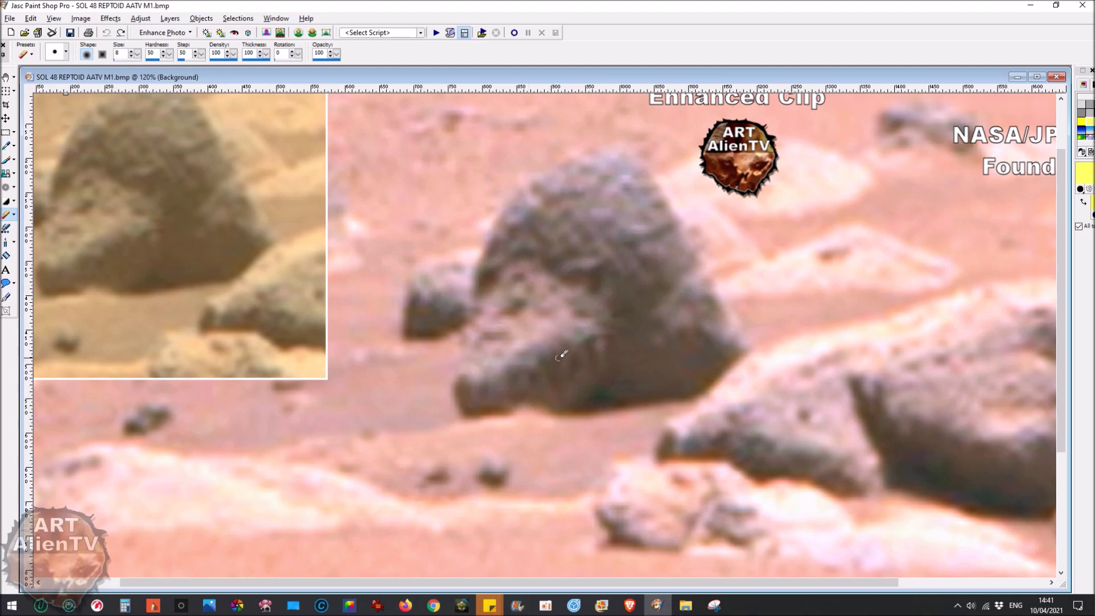
{"action": "mouse_move", "coordinate": [532, 393]}
{"action": "left_mouse_down"}
{"action": "mouse_move", "coordinate": [539, 370]}
{"action": "mouse_move", "coordinate": [553, 385]}
{"action": "mouse_move", "coordinate": [563, 357]}
{"action": "mouse_move", "coordinate": [575, 374]}
{"action": "mouse_move", "coordinate": [583, 351]}
{"action": "mouse_move", "coordinate": [592, 367]}
{"action": "mouse_move", "coordinate": [594, 344]}
{"action": "mouse_move", "coordinate": [604, 355]}
{"action": "left_mouse_up"}
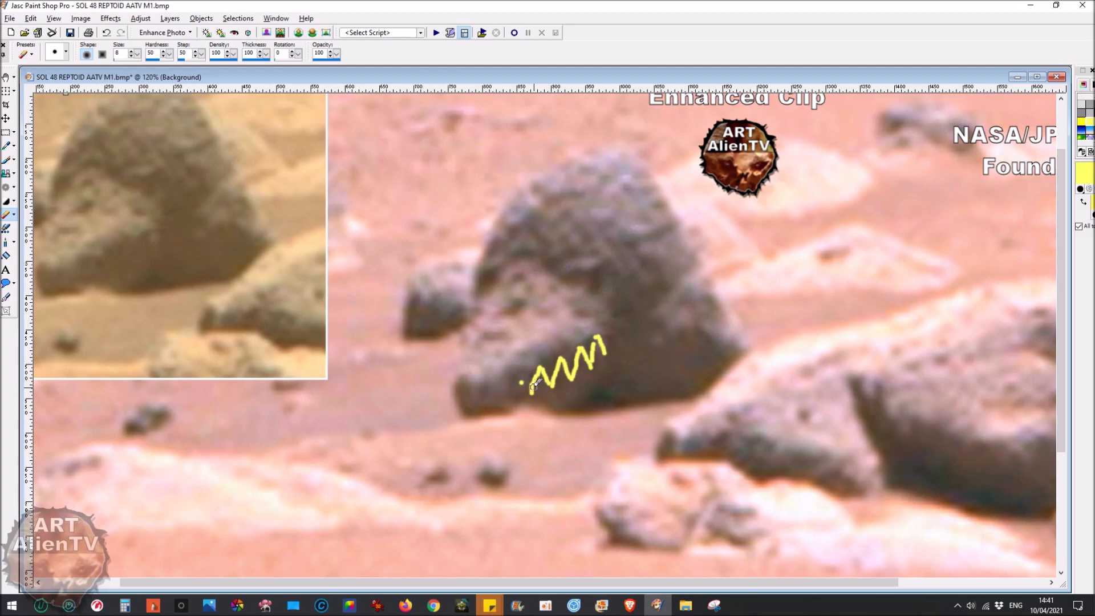
{"action": "key", "text": "ctrl+z"}
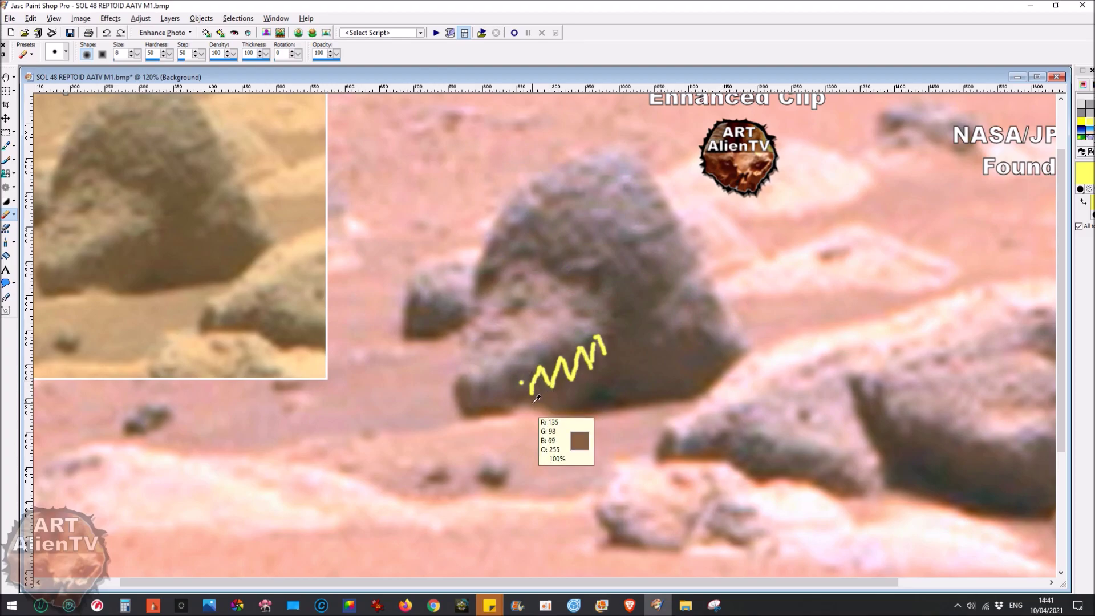
{"action": "mouse_move", "coordinate": [531, 396]}
{"action": "left_mouse_down"}
{"action": "mouse_move", "coordinate": [523, 372]}
{"action": "mouse_move", "coordinate": [516, 393]}
{"action": "left_mouse_up"}
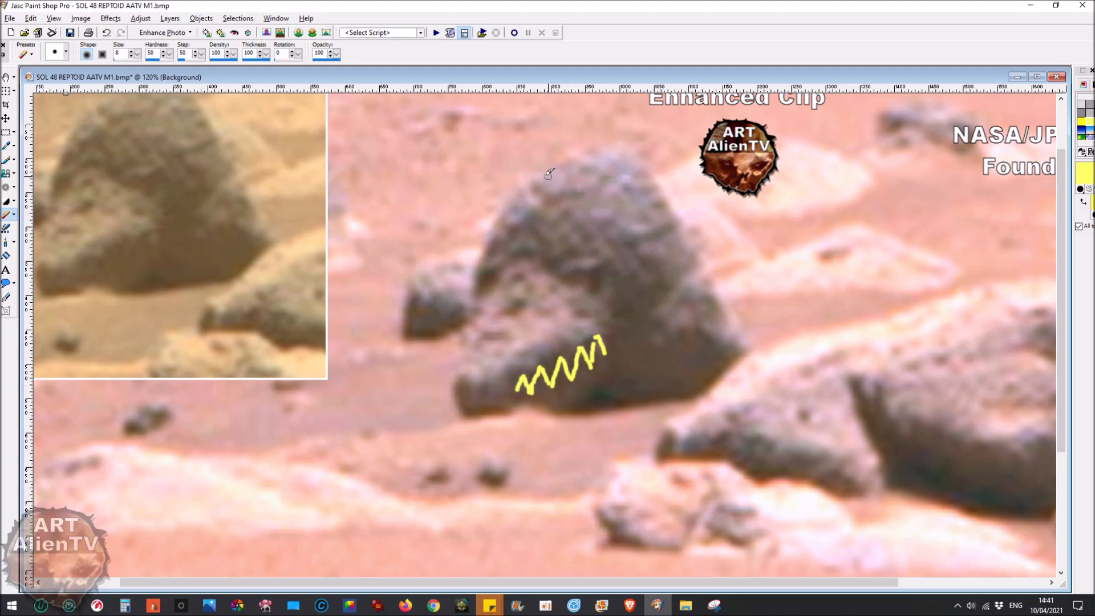
Step: Paint a jagged yellow cap outline over the top of the rock, and undo all the yellow markings
{"action": "mouse_move", "coordinate": [529, 175]}
{"action": "left_mouse_down"}
{"action": "mouse_move", "coordinate": [519, 207]}
{"action": "mouse_move", "coordinate": [539, 198]}
{"action": "mouse_move", "coordinate": [549, 214]}
{"action": "mouse_move", "coordinate": [568, 190]}
{"action": "mouse_move", "coordinate": [583, 213]}
{"action": "mouse_move", "coordinate": [626, 179]}
{"action": "mouse_move", "coordinate": [647, 188]}
{"action": "mouse_move", "coordinate": [652, 160]}
{"action": "mouse_move", "coordinate": [627, 142]}
{"action": "mouse_move", "coordinate": [517, 182]}
{"action": "mouse_move", "coordinate": [580, 164]}
{"action": "mouse_move", "coordinate": [599, 201]}
{"action": "mouse_move", "coordinate": [614, 175]}
{"action": "left_mouse_up"}
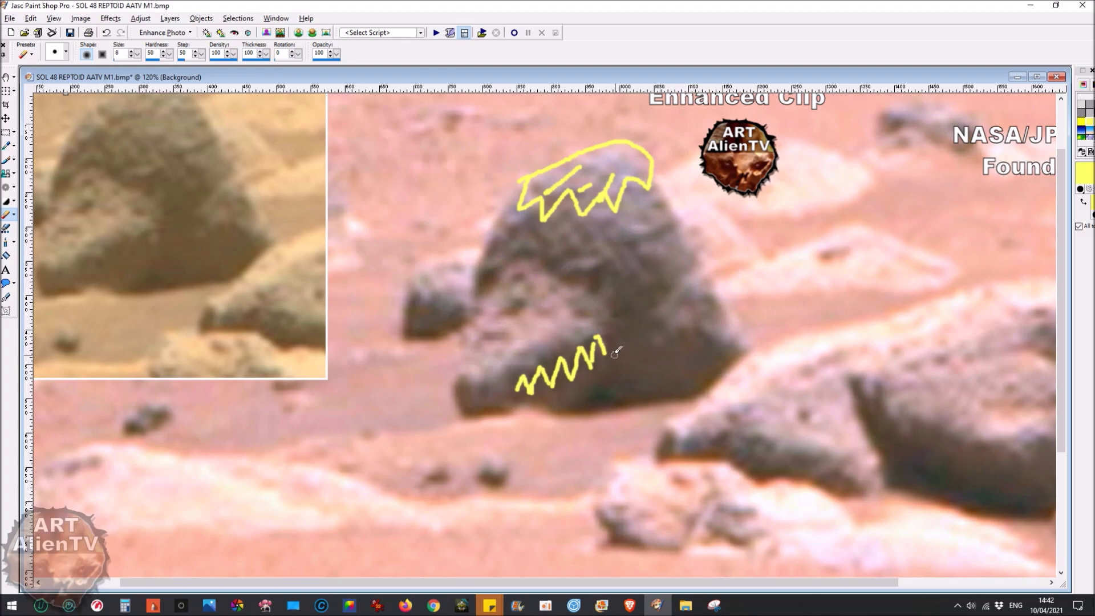
{"action": "key", "text": "ctrl+z"}
{"action": "key", "text": "ctrl+z"}
{"action": "key", "text": "ctrl+z"}
{"action": "key", "text": "ctrl+z"}
{"action": "key", "text": "ctrl+z"}
{"action": "key", "text": "ctrl+z"}
{"action": "key", "text": "ctrl+z"}
{"action": "key", "text": "ctrl+z"}
{"action": "key", "text": "ctrl+z"}
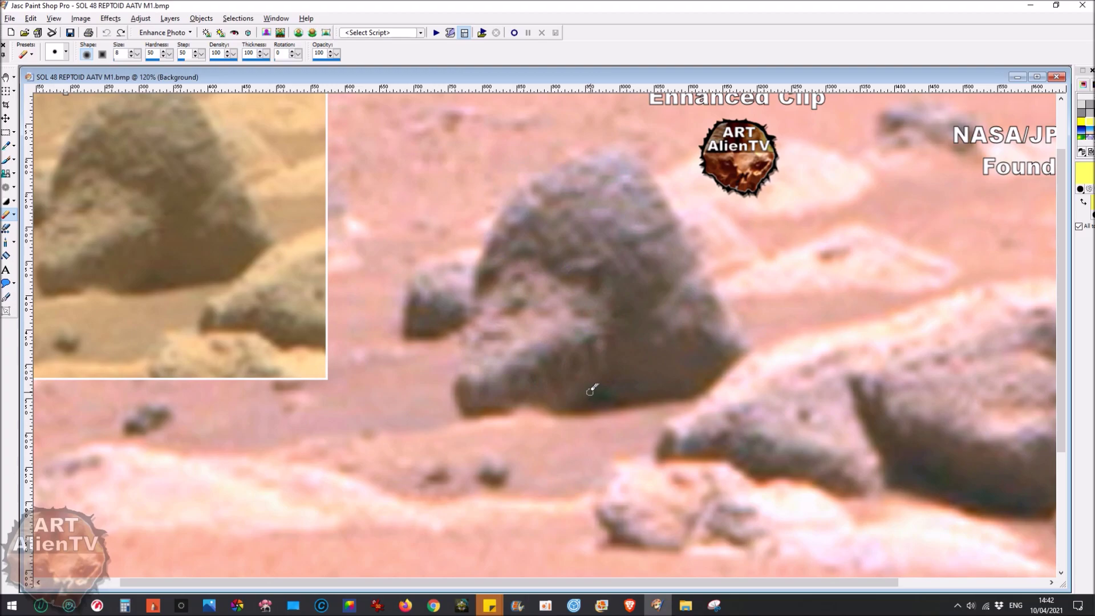
Step: Try a yellow line down the front of the snout with nostril dots at its tip, and undo these marks
{"action": "left_click_drag", "start_coordinate": [491, 281], "coordinate": [461, 396]}
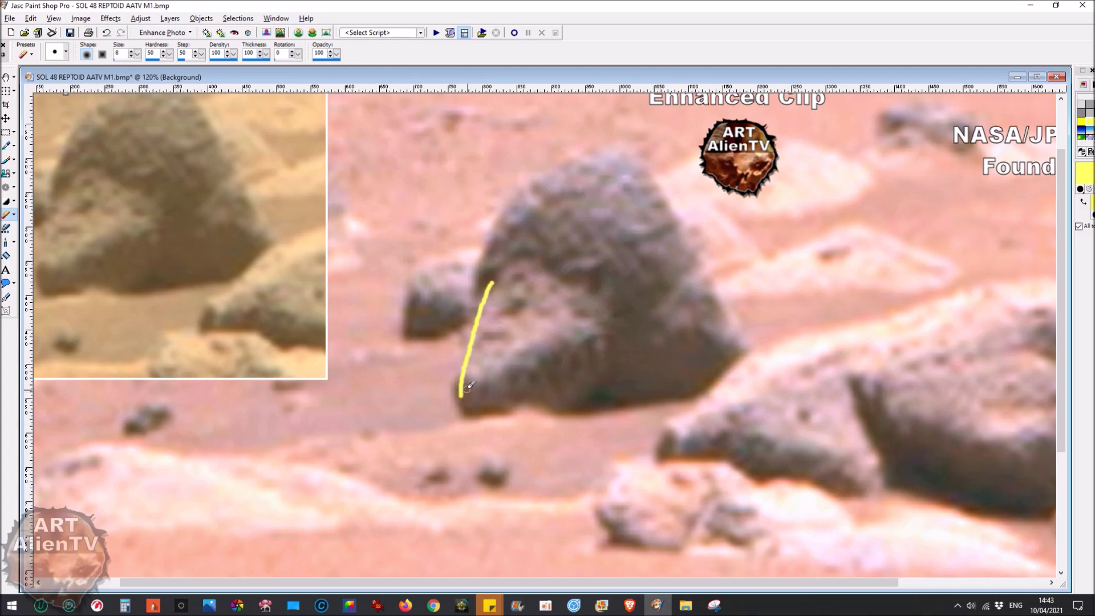
{"action": "left_click", "coordinate": [481, 391]}
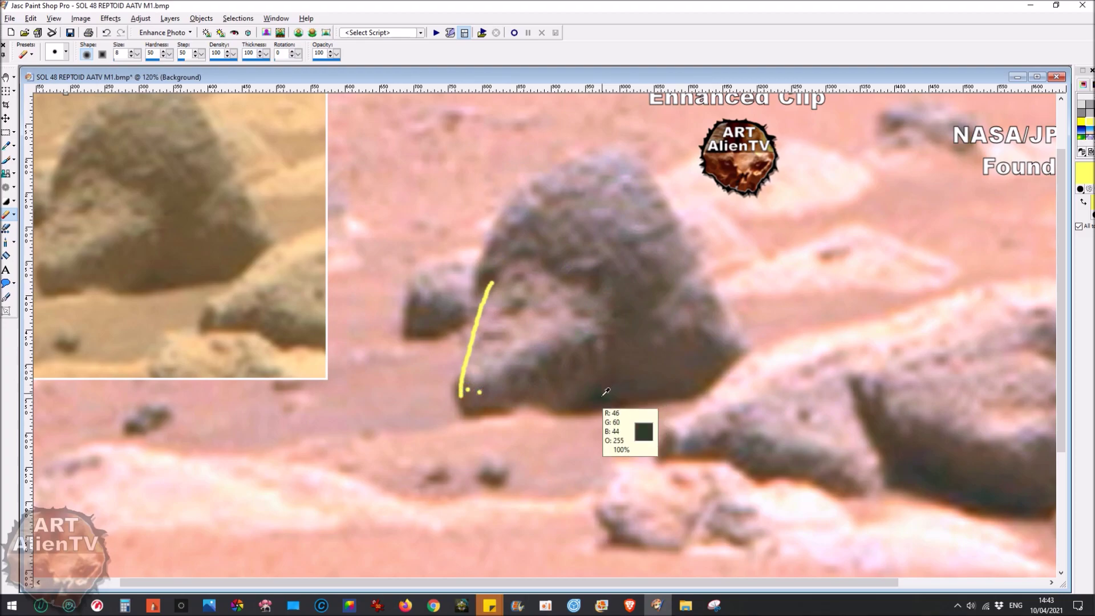
{"action": "key", "text": "ctrl+z"}
{"action": "key", "text": "ctrl+z"}
{"action": "key", "text": "ctrl+z"}
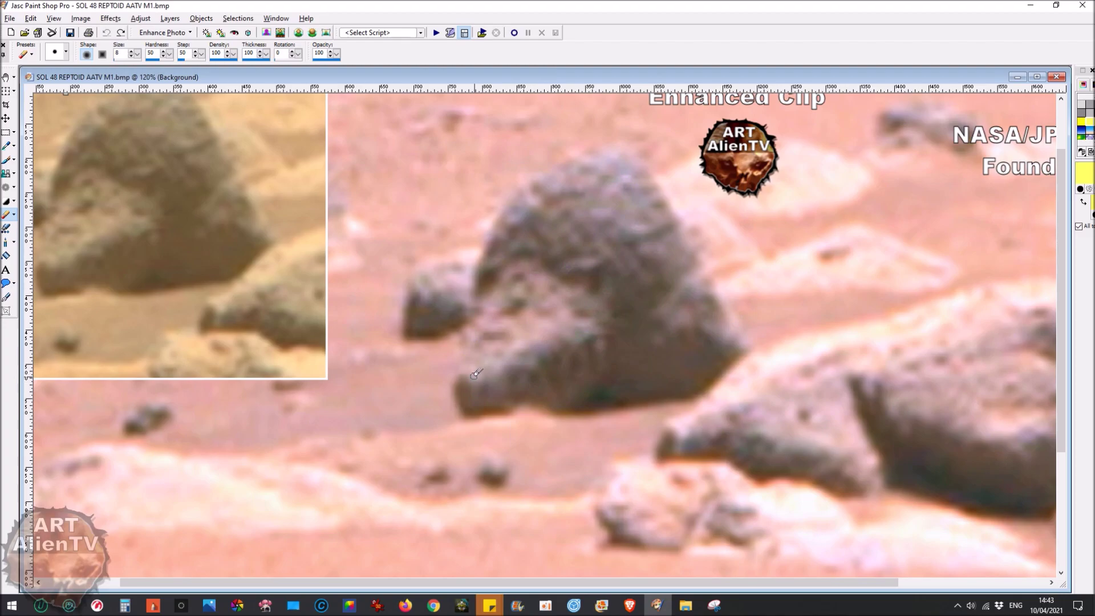
Step: Paint two yellow nostril dots, the snout and jaw outline, and a zigzag row of teeth on the enhanced rock
{"action": "left_click", "coordinate": [460, 392]}
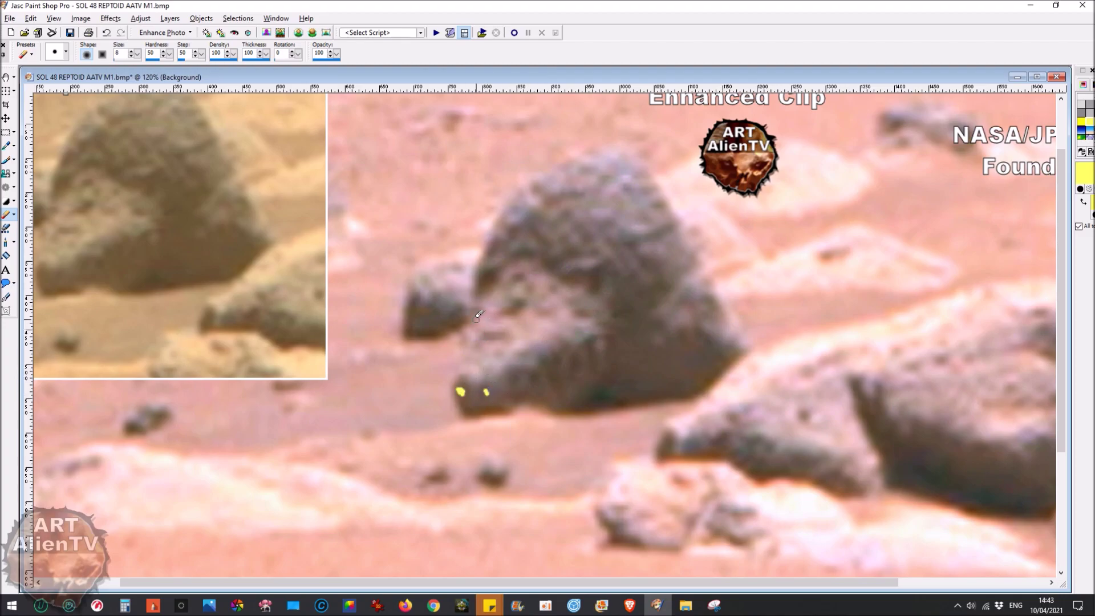
{"action": "mouse_move", "coordinate": [485, 289]}
{"action": "left_mouse_down"}
{"action": "mouse_move", "coordinate": [450, 361]}
{"action": "mouse_move", "coordinate": [447, 406]}
{"action": "mouse_move", "coordinate": [489, 420]}
{"action": "mouse_move", "coordinate": [598, 395]}
{"action": "mouse_move", "coordinate": [617, 374]}
{"action": "mouse_move", "coordinate": [607, 335]}
{"action": "mouse_move", "coordinate": [606, 377]}
{"action": "left_mouse_up"}
{"action": "mouse_move", "coordinate": [590, 339]}
{"action": "left_mouse_down"}
{"action": "mouse_move", "coordinate": [600, 375]}
{"action": "mouse_move", "coordinate": [595, 352]}
{"action": "mouse_move", "coordinate": [583, 379]}
{"action": "mouse_move", "coordinate": [575, 351]}
{"action": "mouse_move", "coordinate": [569, 385]}
{"action": "mouse_move", "coordinate": [552, 365]}
{"action": "mouse_move", "coordinate": [548, 385]}
{"action": "mouse_move", "coordinate": [512, 387]}
{"action": "left_mouse_up"}
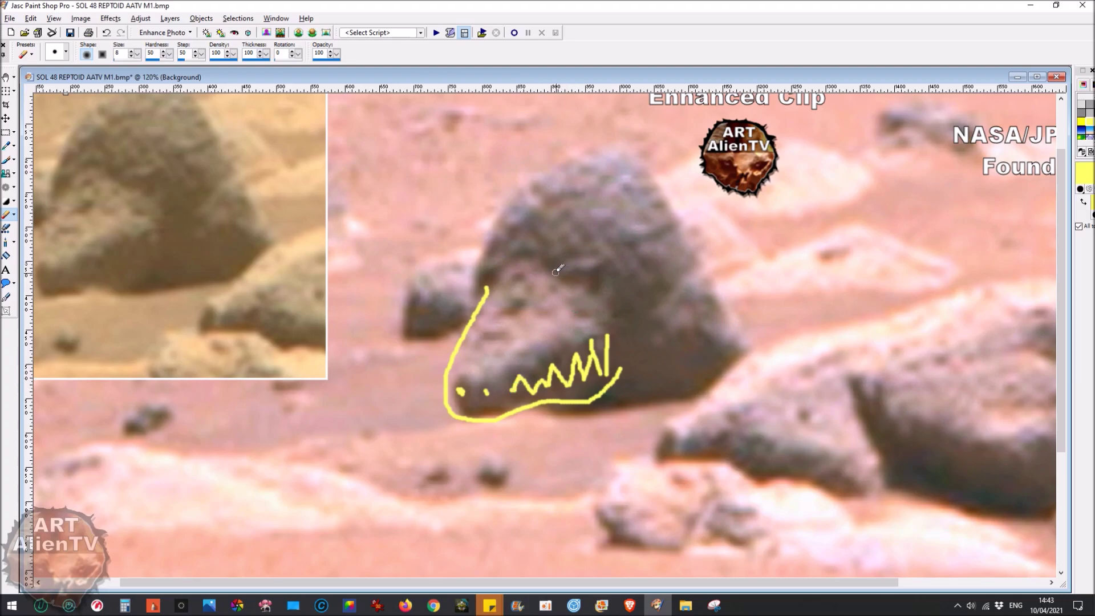
Step: Outline the near eye in yellow and add the short far-eye line at the top of the snout
{"action": "left_click_drag", "start_coordinate": [555, 273], "coordinate": [615, 272]}
{"action": "left_click_drag", "start_coordinate": [509, 264], "coordinate": [488, 280]}
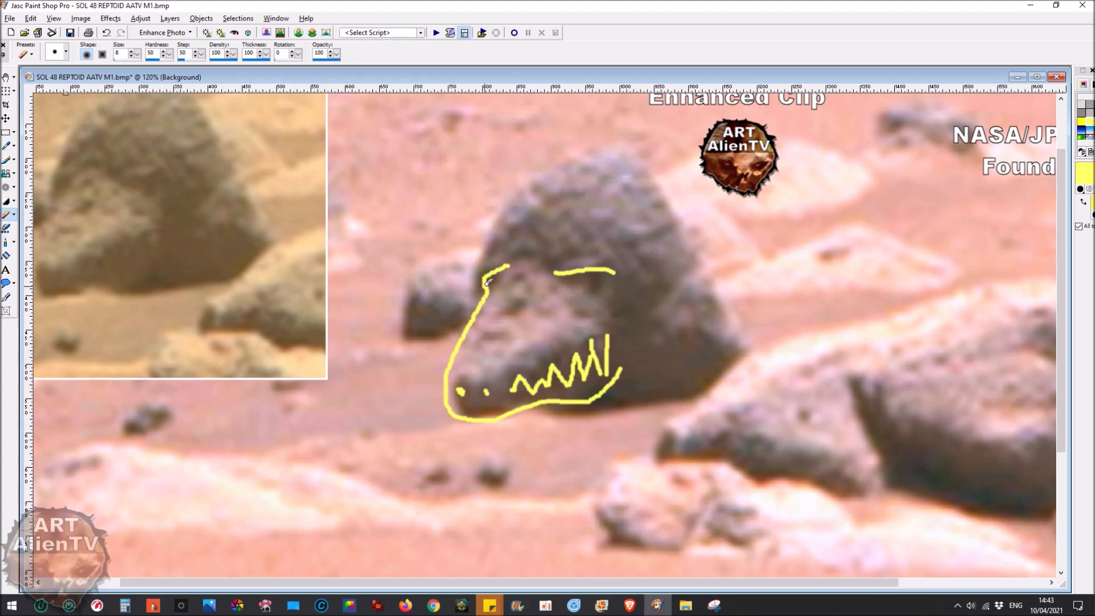
{"action": "mouse_move", "coordinate": [560, 273]}
{"action": "left_mouse_down"}
{"action": "mouse_move", "coordinate": [603, 296]}
{"action": "mouse_move", "coordinate": [615, 273]}
{"action": "left_mouse_up"}
Step: Trace the top of the head in yellow and paint the angular ear-like shape on the rear side of the rock
{"action": "mouse_move", "coordinate": [480, 246]}
{"action": "left_mouse_down"}
{"action": "mouse_move", "coordinate": [511, 189]}
{"action": "mouse_move", "coordinate": [627, 145]}
{"action": "mouse_move", "coordinate": [648, 158]}
{"action": "mouse_move", "coordinate": [710, 272]}
{"action": "left_mouse_up"}
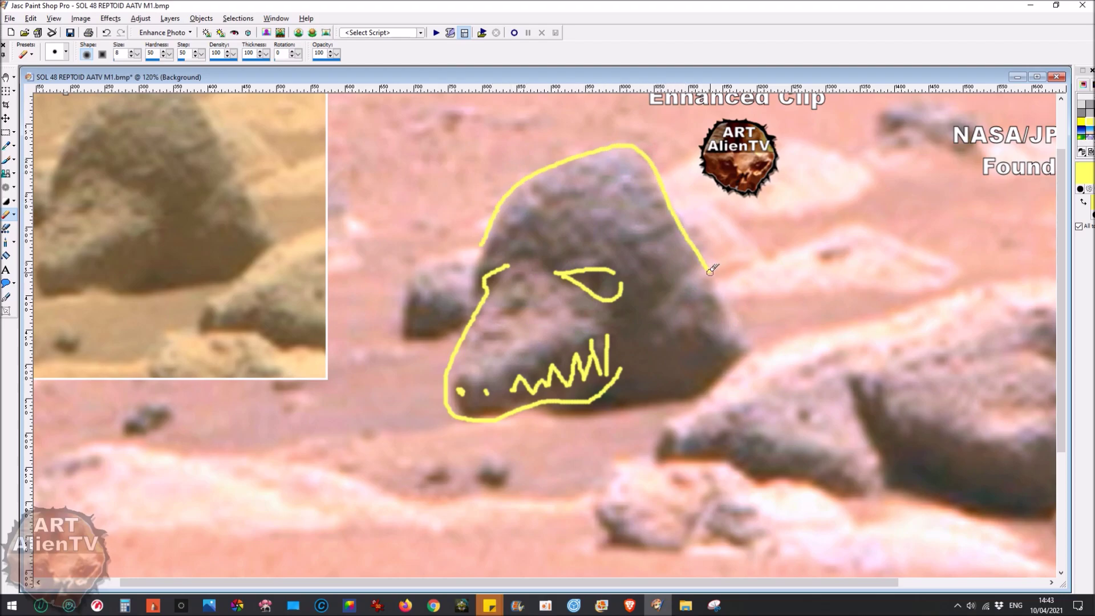
{"action": "mouse_move", "coordinate": [677, 225]}
{"action": "left_mouse_down"}
{"action": "mouse_move", "coordinate": [628, 238]}
{"action": "mouse_move", "coordinate": [649, 283]}
{"action": "mouse_move", "coordinate": [679, 296]}
{"action": "mouse_move", "coordinate": [710, 273]}
{"action": "left_mouse_up"}
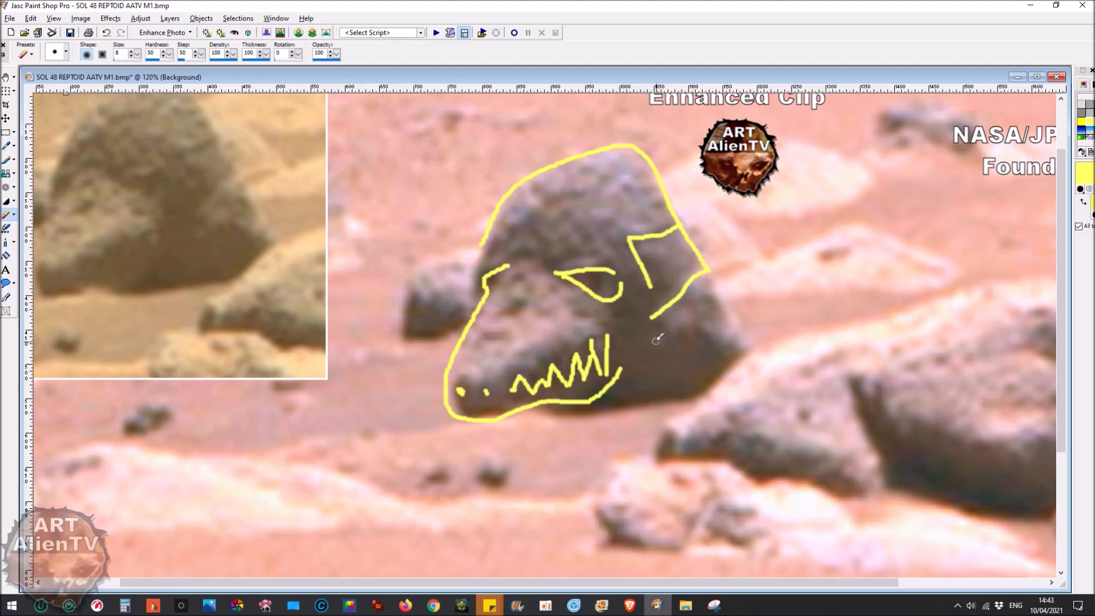
{"action": "left_click_drag", "start_coordinate": [651, 318], "coordinate": [659, 334]}
Step: Paint yellow lines along the rock's rear edge and base, extend the front head outline, and add a short brow line above the eye
{"action": "left_click_drag", "start_coordinate": [715, 272], "coordinate": [751, 341]}
{"action": "left_click_drag", "start_coordinate": [596, 408], "coordinate": [692, 407]}
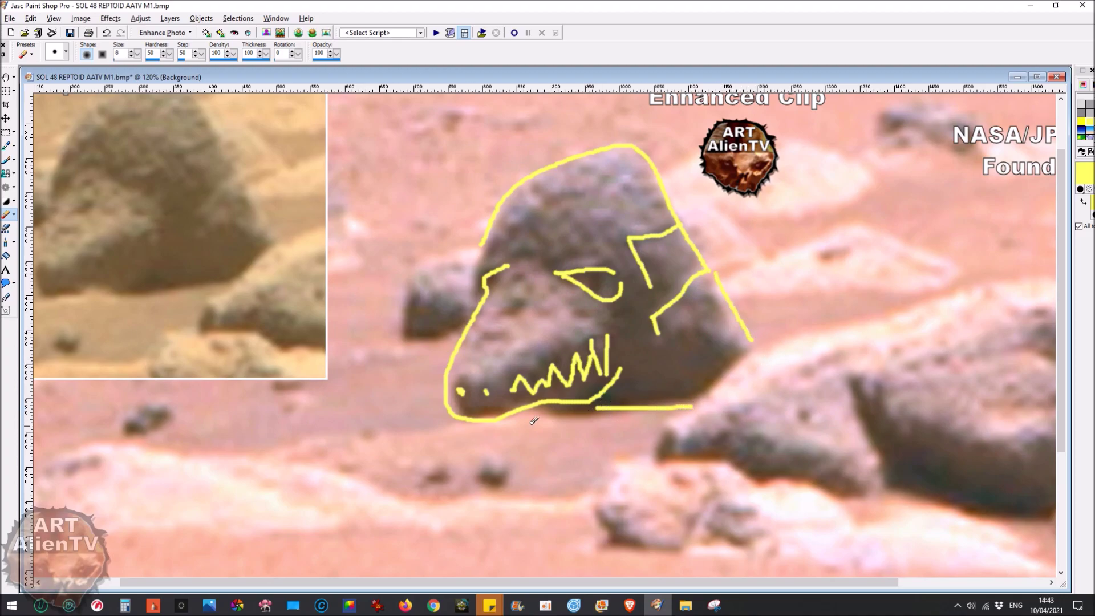
{"action": "mouse_move", "coordinate": [478, 299]}
{"action": "left_mouse_down"}
{"action": "mouse_move", "coordinate": [471, 267]}
{"action": "mouse_move", "coordinate": [484, 245]}
{"action": "left_mouse_up"}
{"action": "left_click_drag", "start_coordinate": [561, 255], "coordinate": [587, 255]}
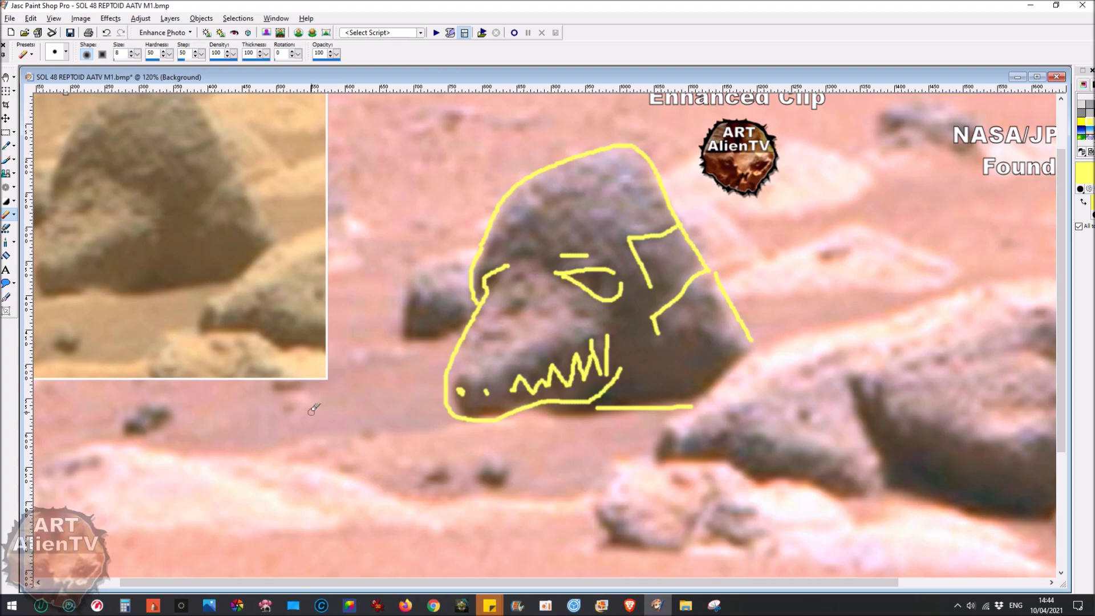
Step: Undo all the yellow paint strokes on the enhanced clip, back to the unannotated rock
{"action": "scroll", "coordinate": [315, 407], "scroll_direction": "down", "scroll_amount": 1}
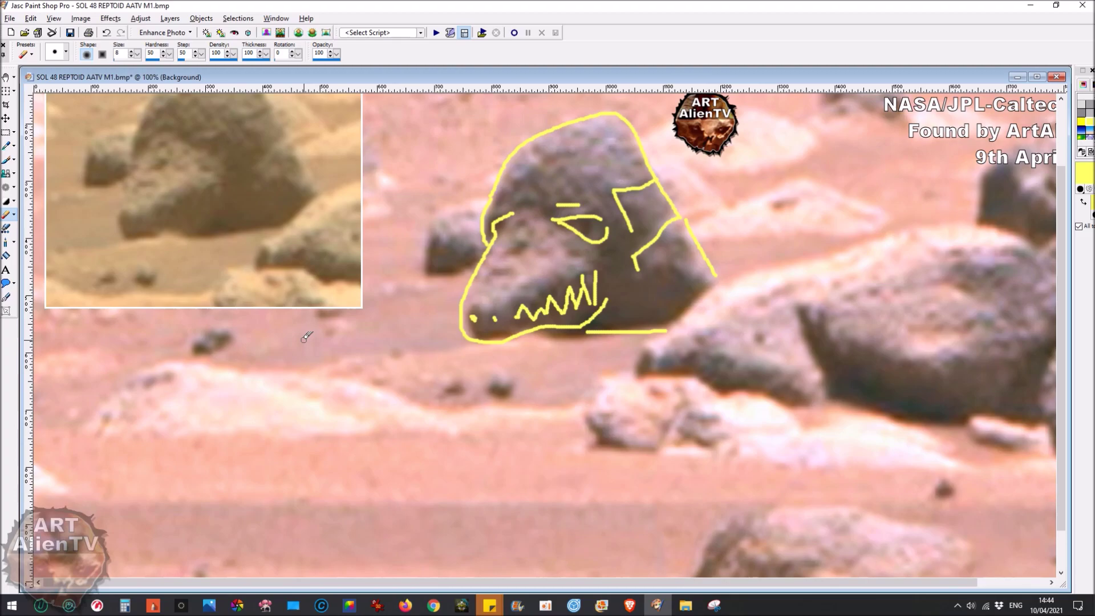
{"action": "scroll", "coordinate": [307, 336], "scroll_direction": "down", "scroll_amount": 1}
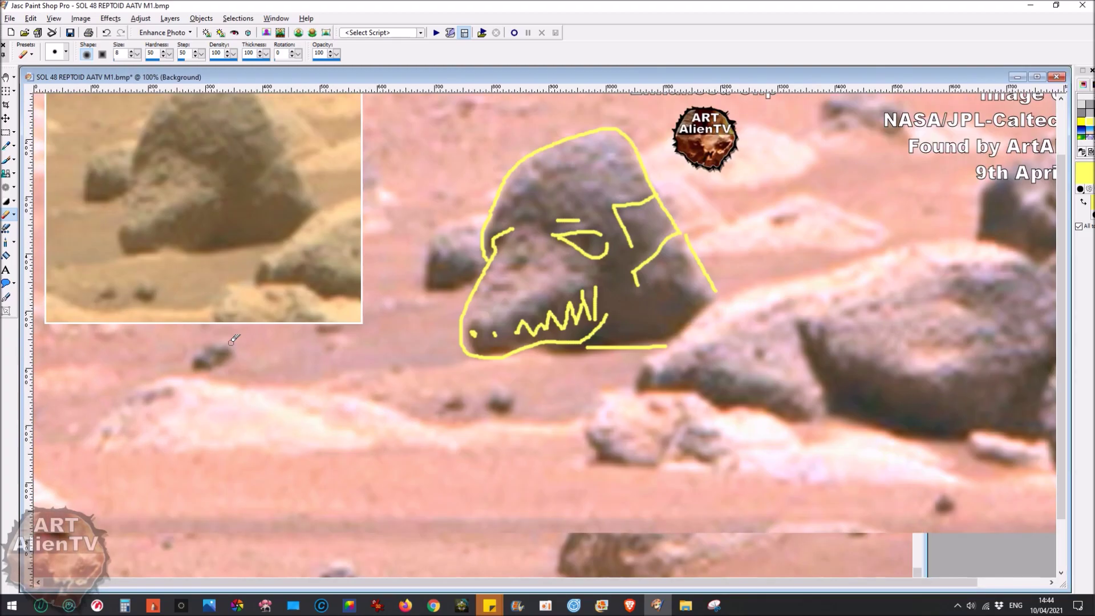
{"action": "scroll", "coordinate": [297, 304], "scroll_direction": "up", "scroll_amount": 2}
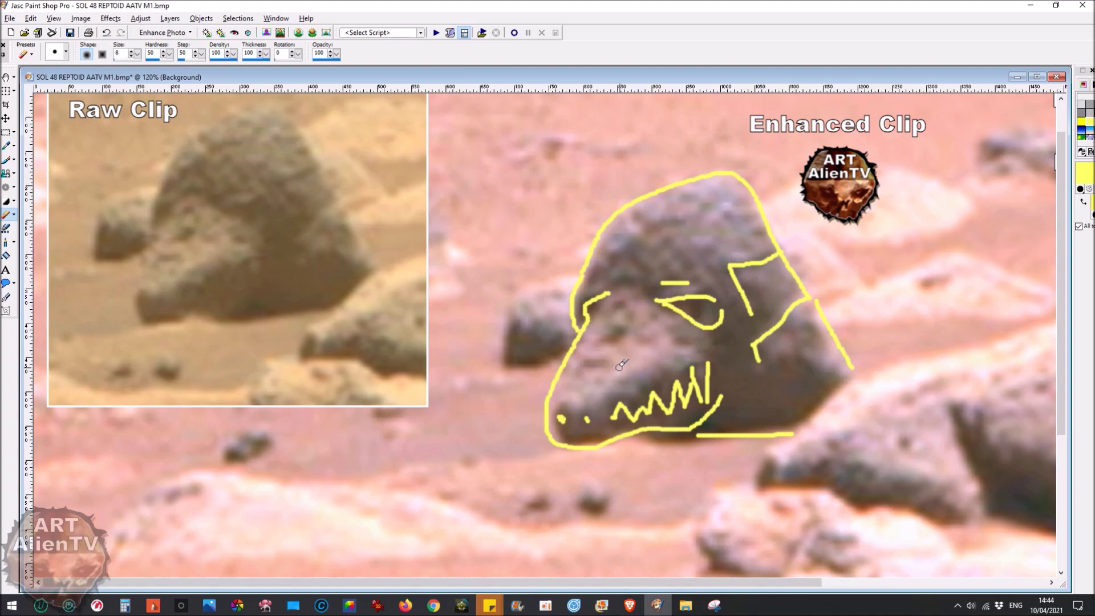
{"action": "key", "text": "ctrl+z"}
{"action": "key", "text": "ctrl+z"}
{"action": "key", "text": "ctrl+z"}
{"action": "key", "text": "ctrl+z"}
{"action": "key", "text": "ctrl+z"}
{"action": "key", "text": "ctrl+z"}
{"action": "key", "text": "ctrl+z"}
{"action": "key", "text": "ctrl+z"}
{"action": "key", "text": "ctrl+z"}
{"action": "key", "text": "ctrl+z"}
{"action": "key", "text": "ctrl+z"}
{"action": "key", "text": "ctrl+z"}
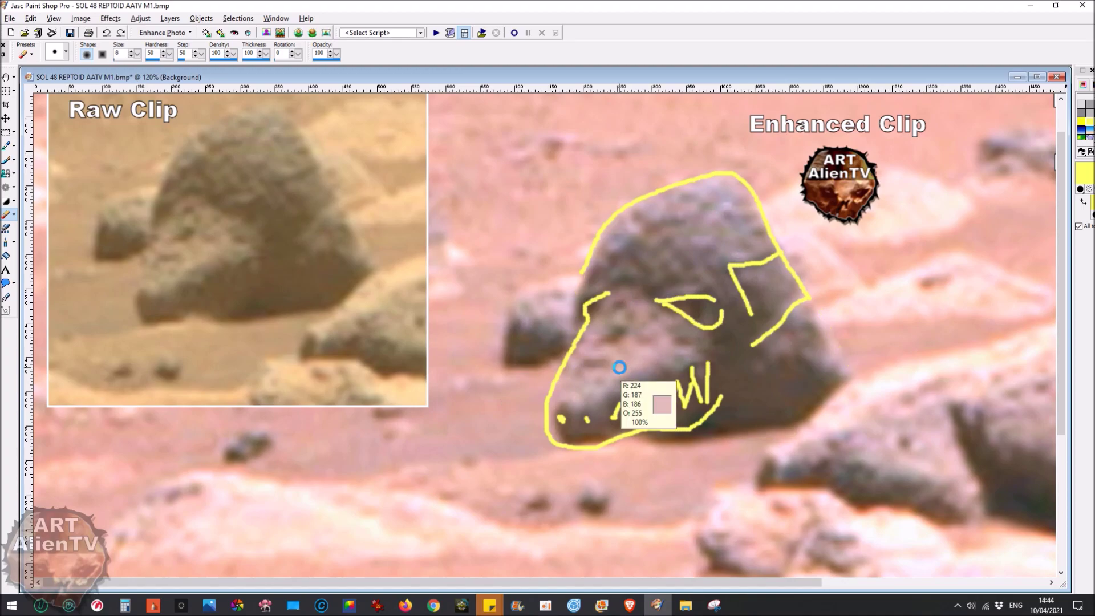
{"action": "key", "text": "ctrl+z"}
{"action": "key", "text": "ctrl+z"}
{"action": "key", "text": "ctrl+z"}
{"action": "key", "text": "ctrl+z"}
{"action": "key", "text": "ctrl+z"}
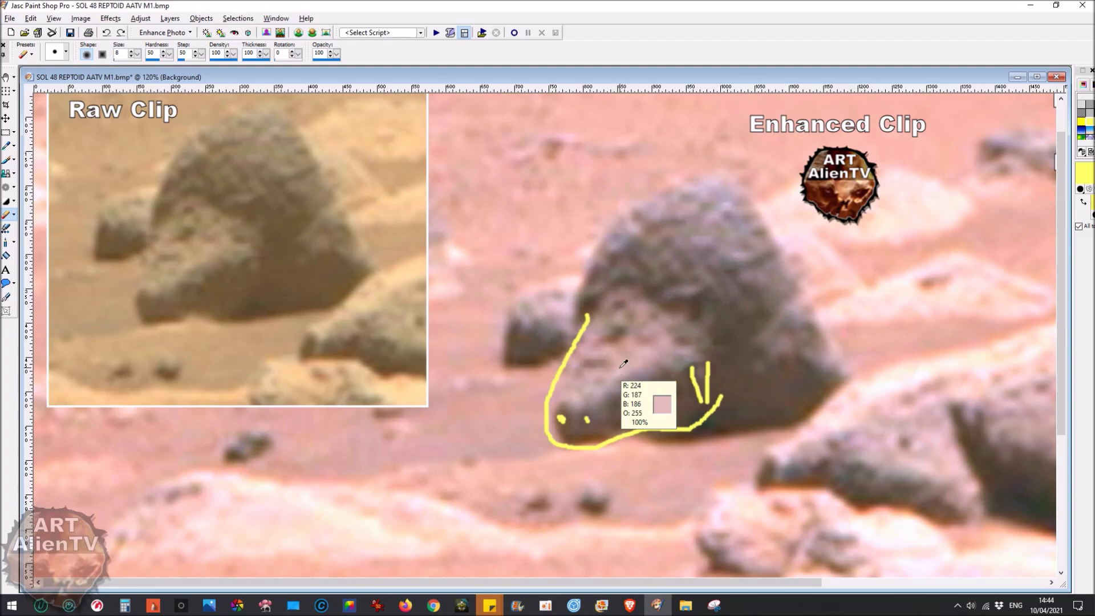
{"action": "key", "text": "ctrl+z"}
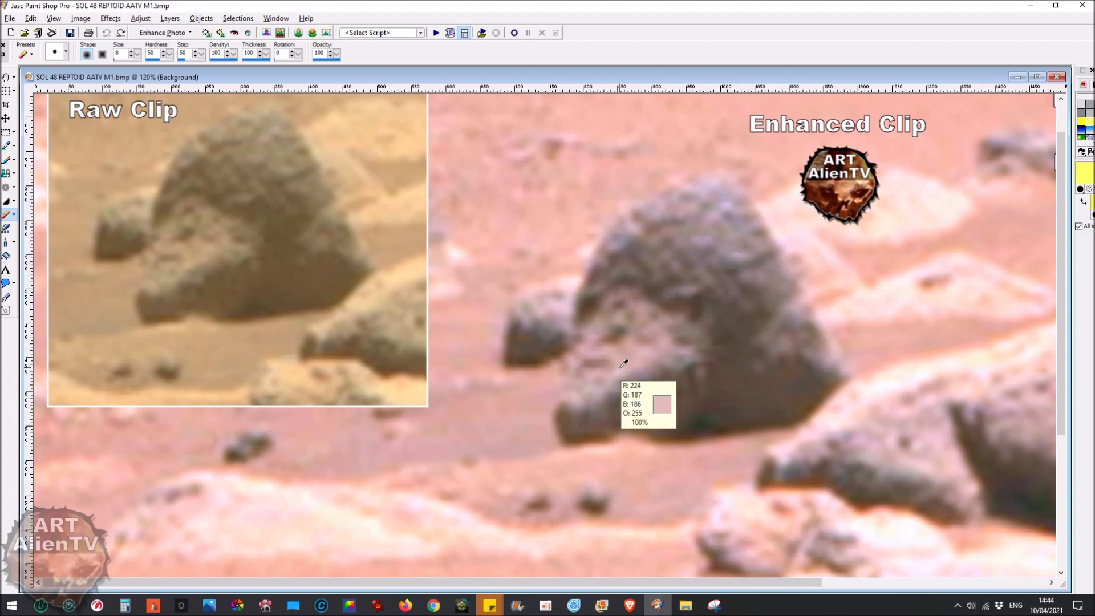
Step: Switch to the browser and compare the reptile-like rock in the Sol 48 ML and Sol 48 MR panoramas
{"action": "mouse_move", "coordinate": [635, 611]}
{"action": "left_click", "coordinate": [600, 568]}
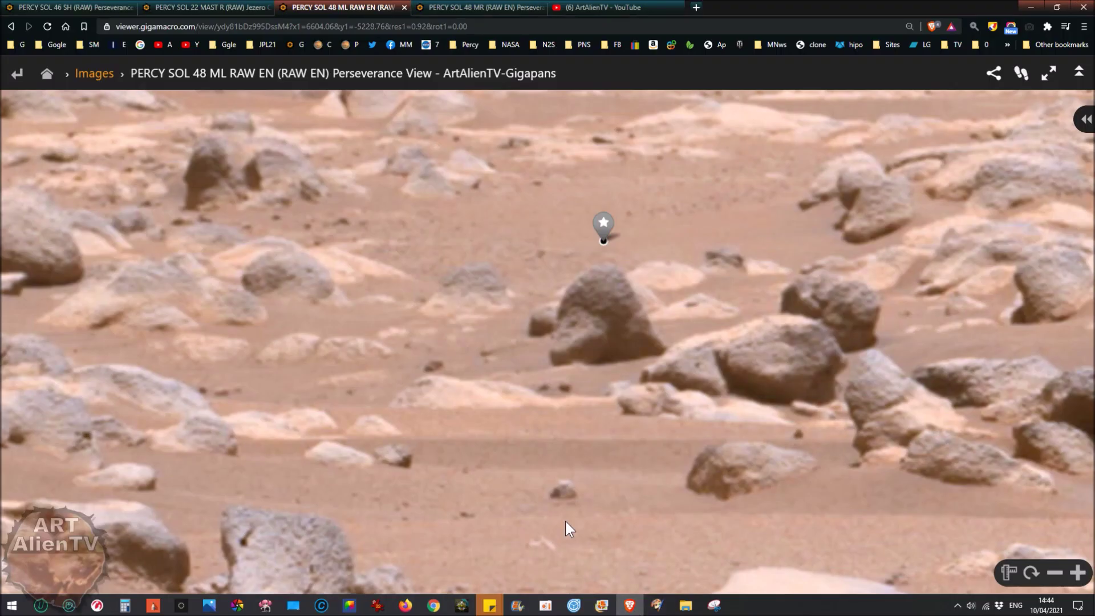
{"action": "left_click", "coordinate": [470, 6]}
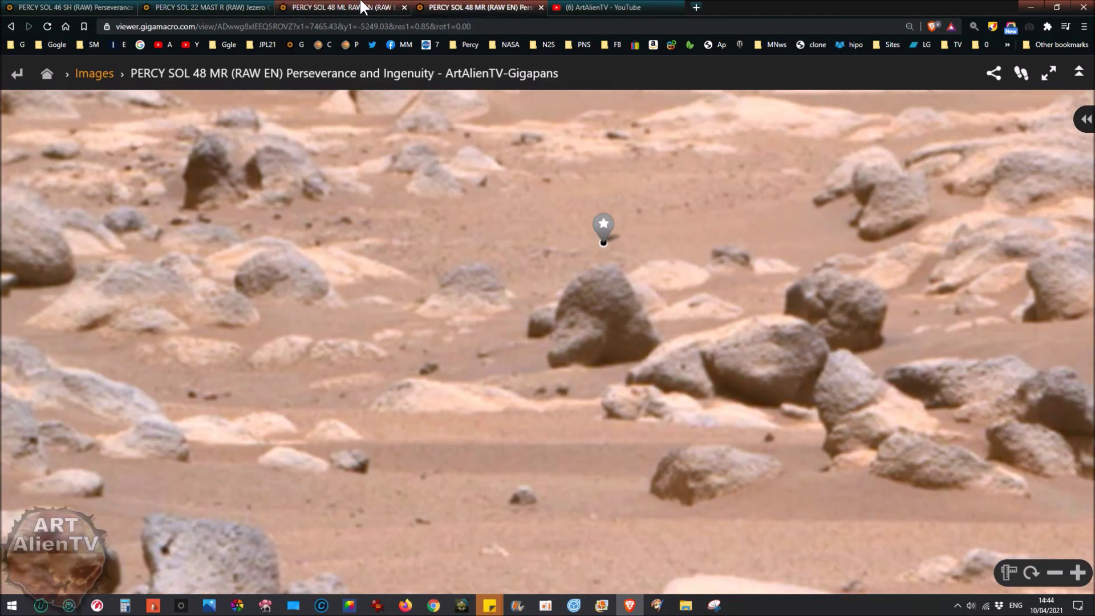
{"action": "left_click", "coordinate": [359, 8]}
{"action": "left_click", "coordinate": [471, 6]}
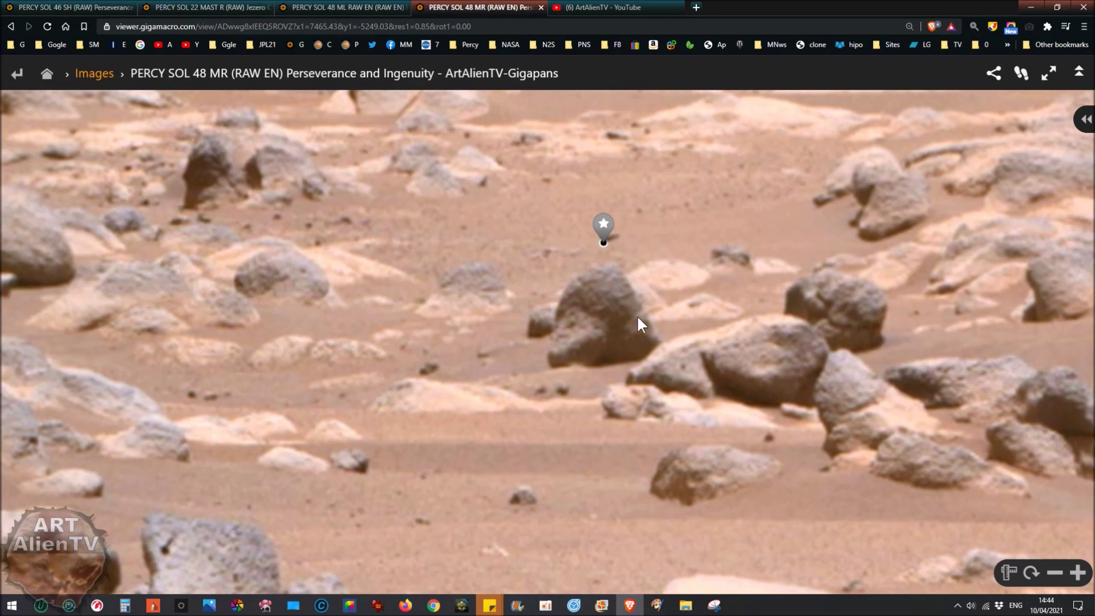
Step: Magnify the reptile-like rock in the Sol 48 MR panorama and inspect it and the boulders beside it
{"action": "left_click", "coordinate": [973, 25]}
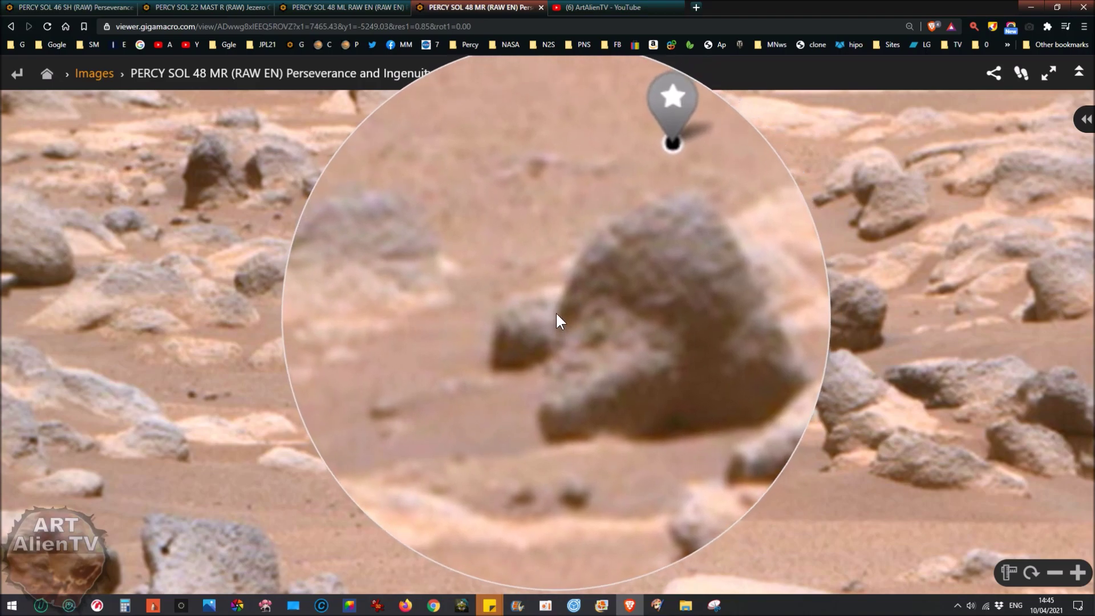
{"action": "key", "text": "super+Escape"}
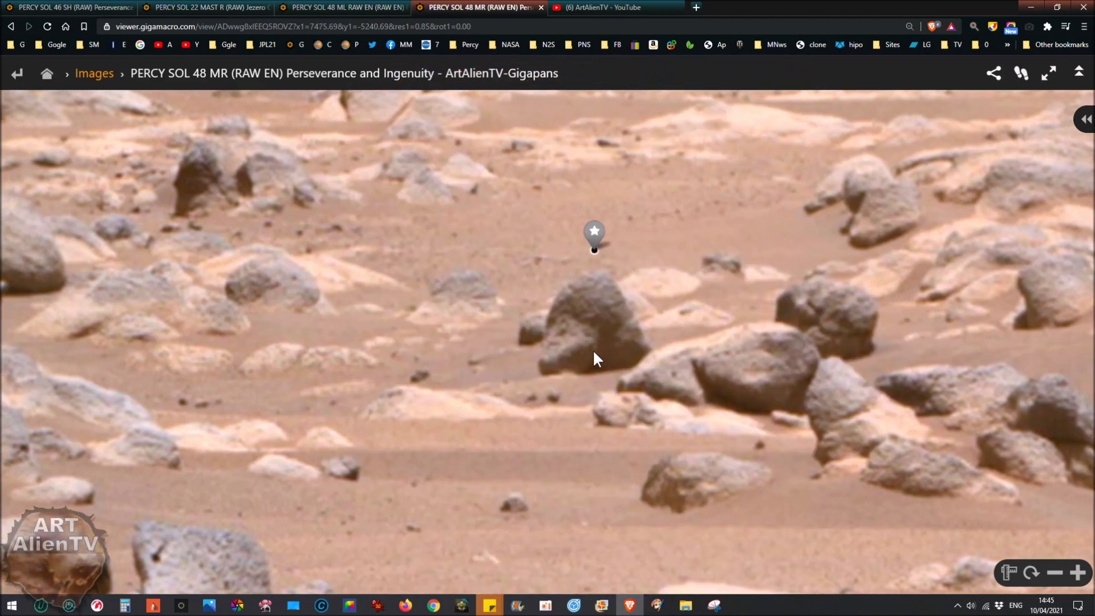
{"action": "left_click_drag", "start_coordinate": [593, 352], "coordinate": [572, 346]}
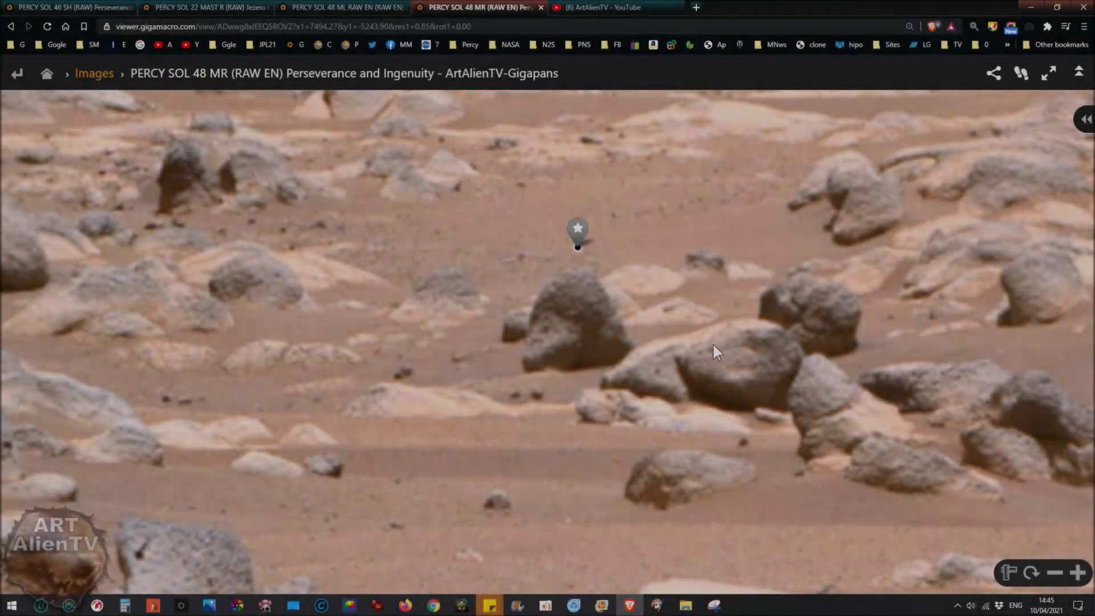
{"action": "left_click_drag", "start_coordinate": [713, 344], "coordinate": [652, 339]}
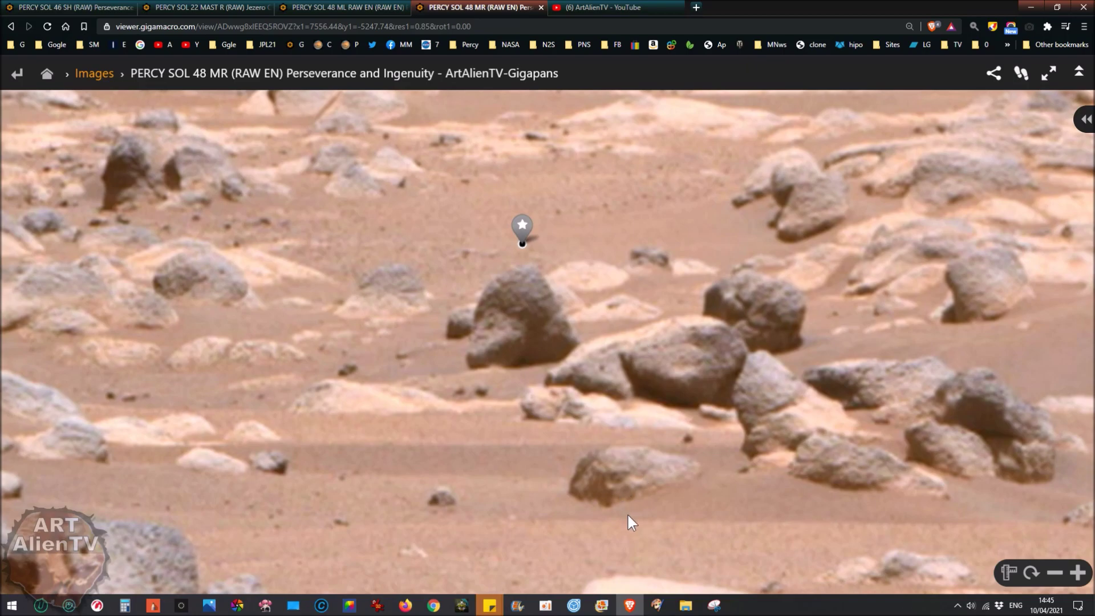
Step: Locate the marked rounded boulder in the western part of the enhanced Sol 48 MR panorama and examine it with the magnifier
{"action": "scroll", "coordinate": [625, 462], "scroll_direction": "down", "scroll_amount": 5}
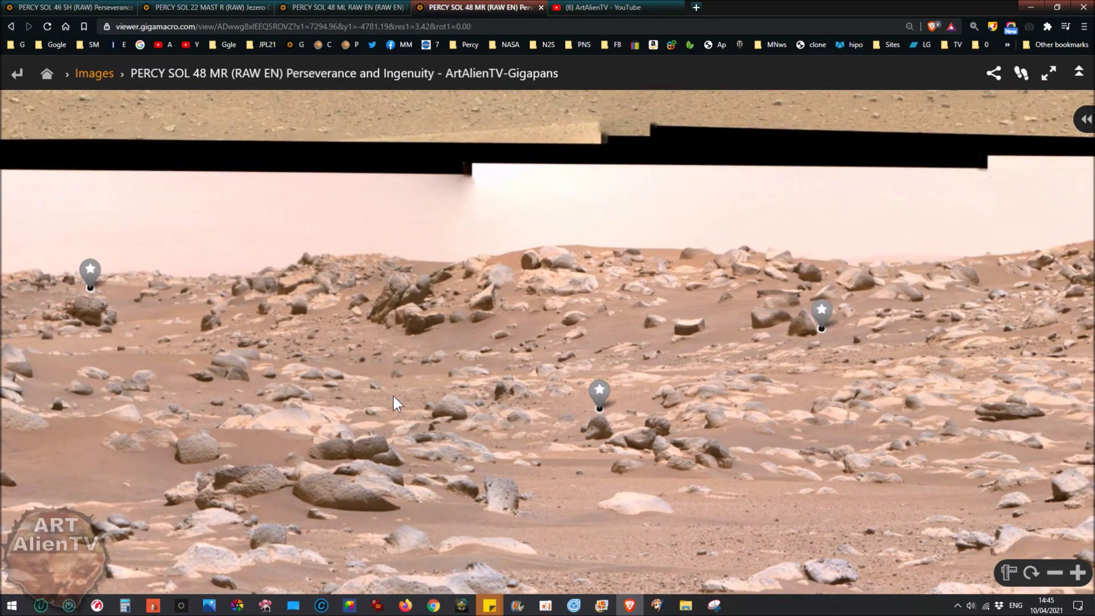
{"action": "key", "text": "Left"}
{"action": "key", "text": "Left"}
{"action": "key", "text": "Left"}
{"action": "key", "text": "Left"}
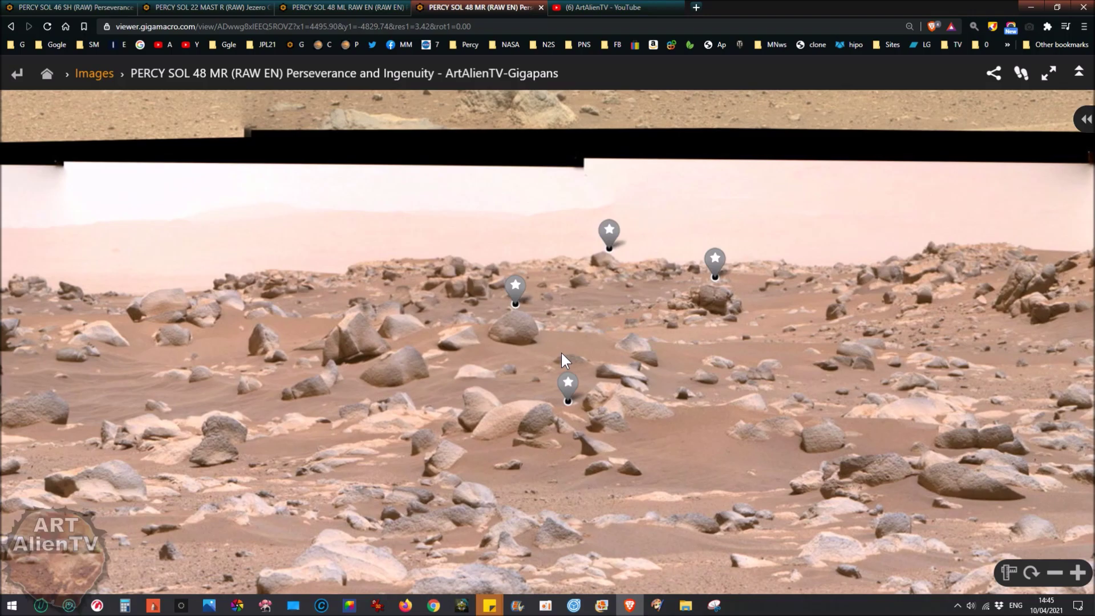
{"action": "scroll", "coordinate": [560, 351], "scroll_direction": "down", "scroll_amount": 5}
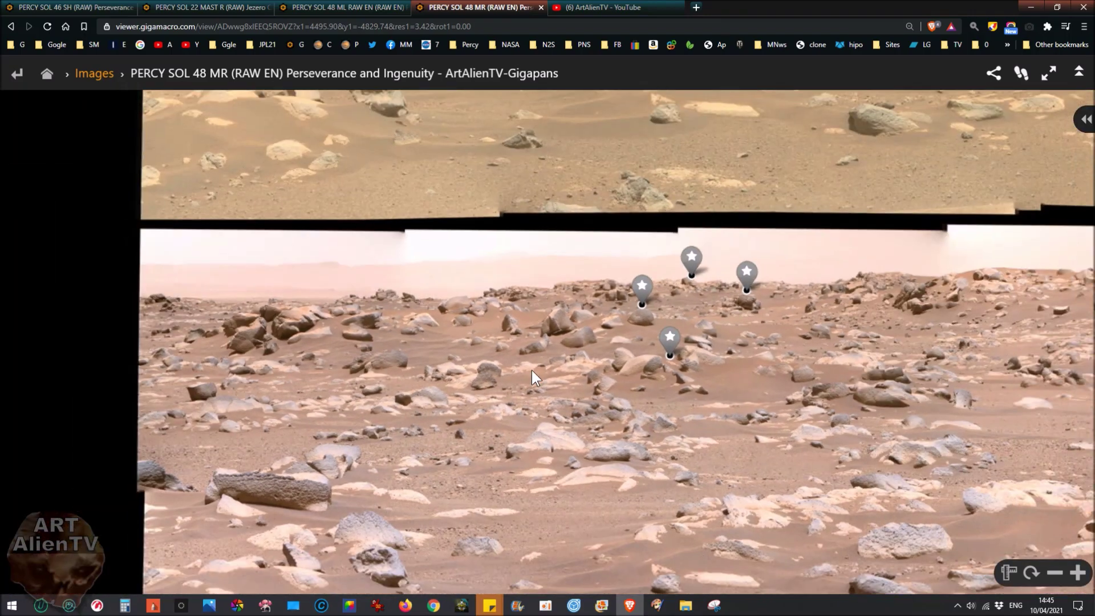
{"action": "scroll", "coordinate": [563, 360], "scroll_direction": "up", "scroll_amount": 5}
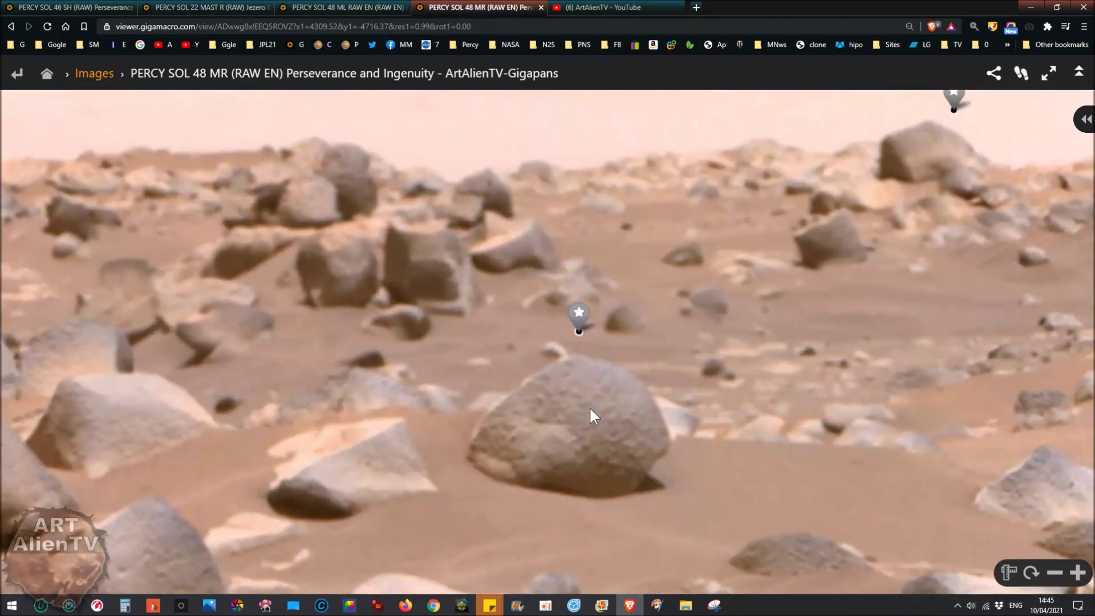
{"action": "left_click_drag", "start_coordinate": [583, 429], "coordinate": [587, 337]}
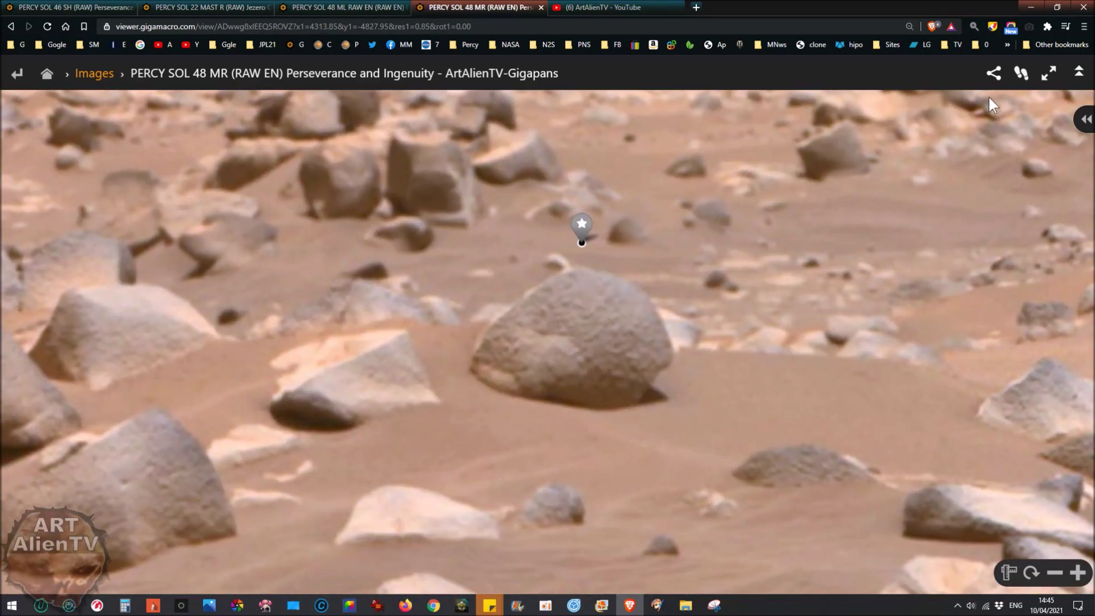
{"action": "left_click", "coordinate": [973, 26]}
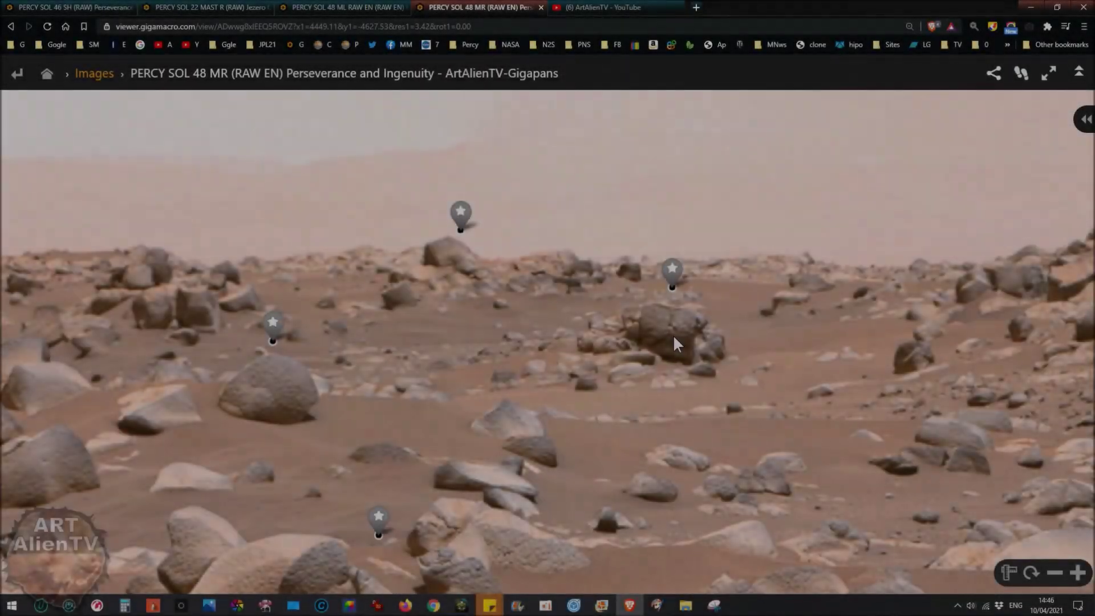
Step: Zoom in on the marked block-shaped rock pile near the horizon and examine its surface with the magnifier
{"action": "scroll", "coordinate": [673, 335], "scroll_direction": "up", "scroll_amount": 2}
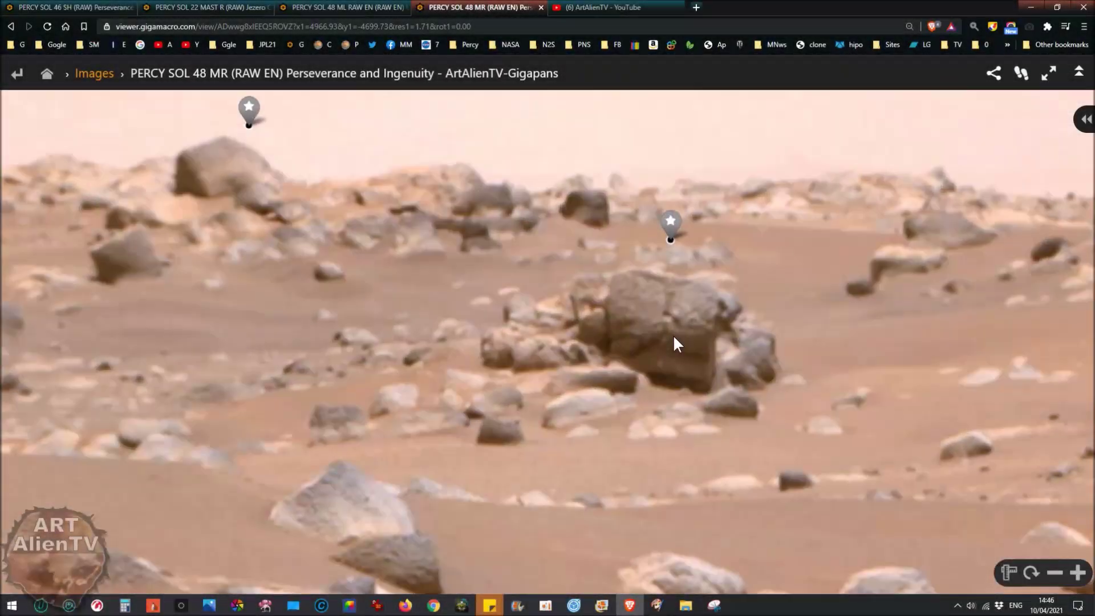
{"action": "left_click_drag", "start_coordinate": [638, 334], "coordinate": [597, 324]}
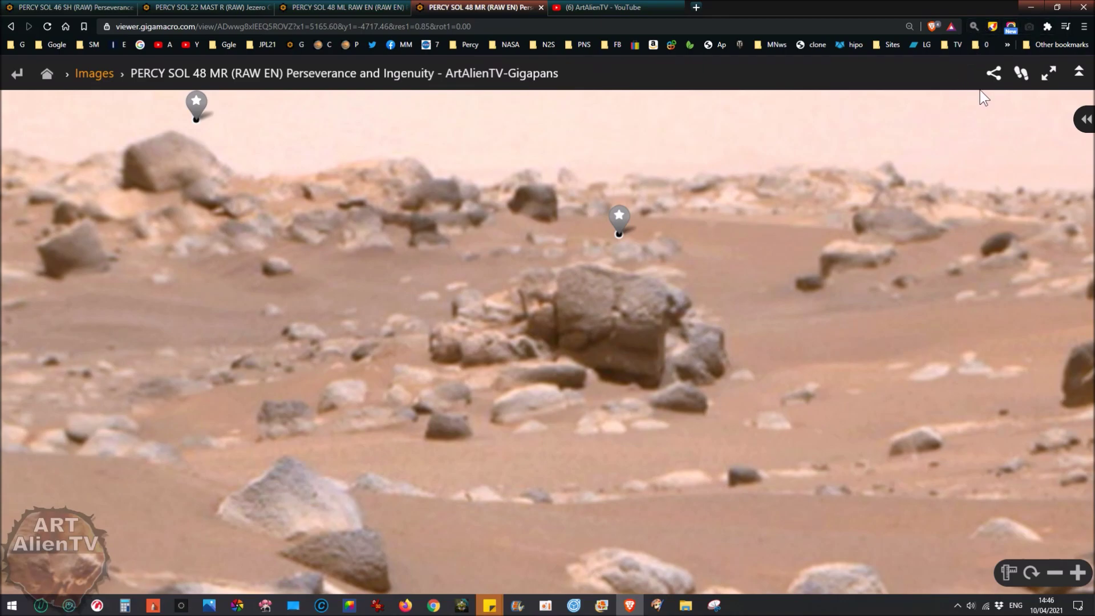
{"action": "left_click", "coordinate": [973, 25]}
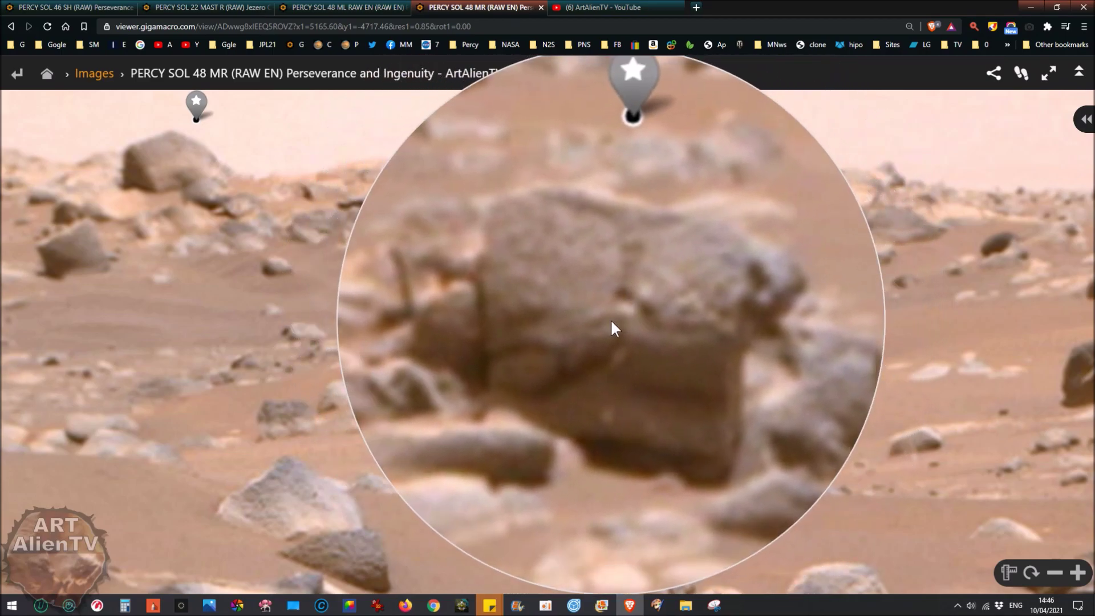
{"action": "left_click", "coordinate": [610, 323]}
{"action": "left_click_drag", "start_coordinate": [610, 328], "coordinate": [593, 327]}
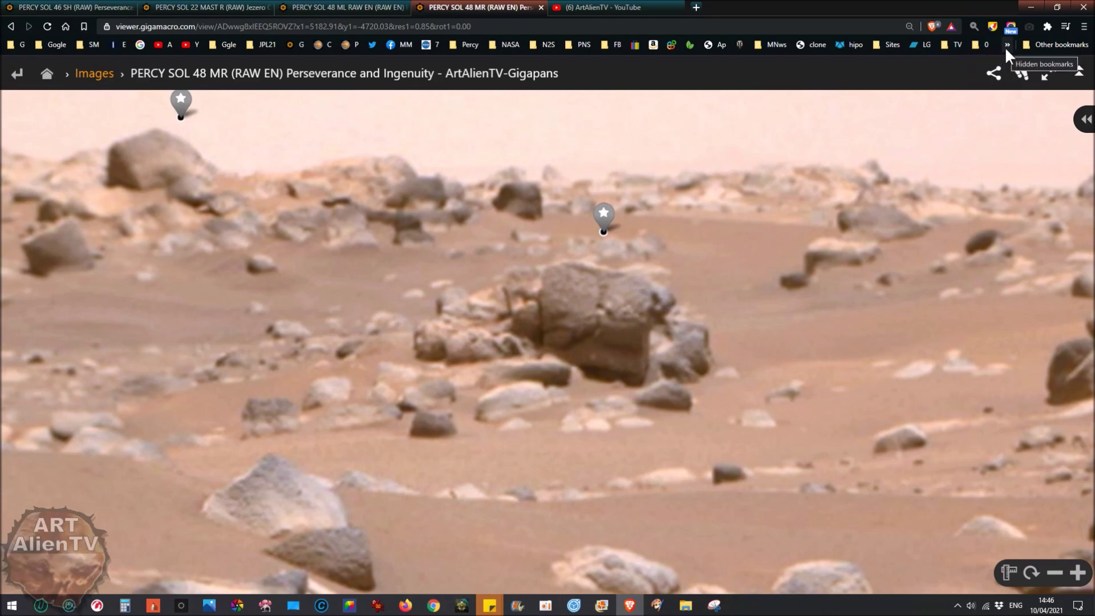
{"action": "left_click", "coordinate": [974, 27]}
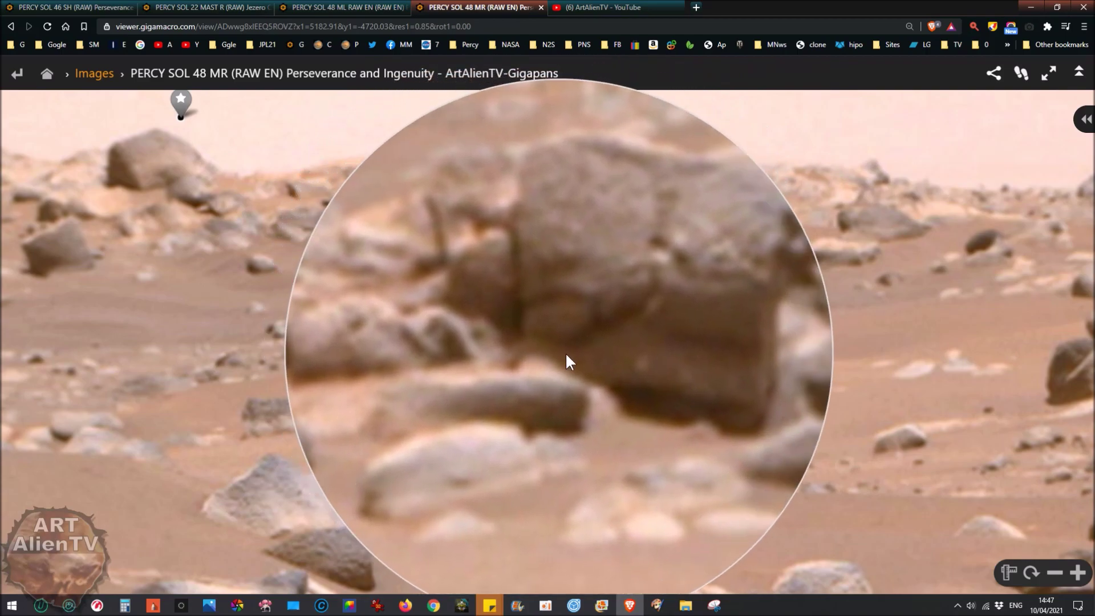
Step: Revisit the marked reptile-like rock up close and check its location within the full Sol 48 MR panorama
{"action": "scroll", "coordinate": [593, 365], "scroll_direction": "down", "scroll_amount": 5}
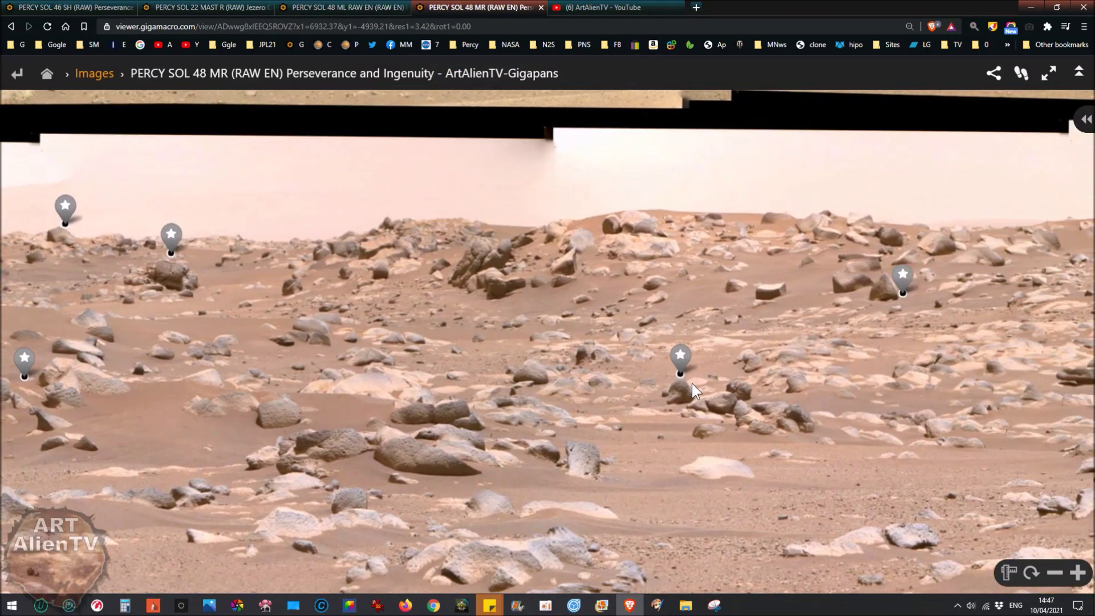
{"action": "scroll", "coordinate": [692, 382], "scroll_direction": "up", "scroll_amount": 5}
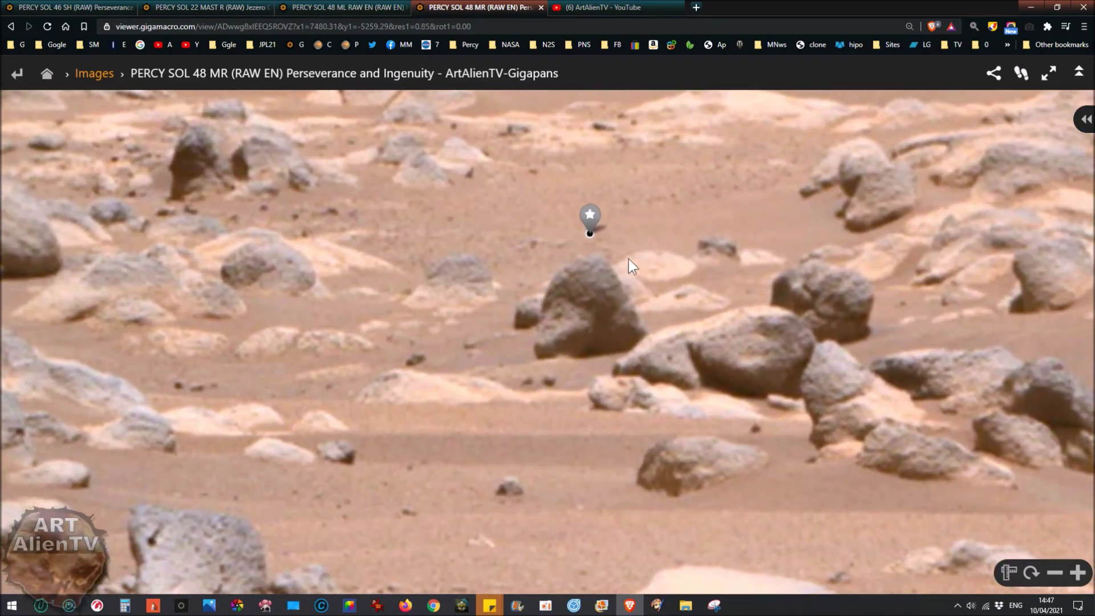
{"action": "scroll", "coordinate": [580, 342], "scroll_direction": "down", "scroll_amount": 10}
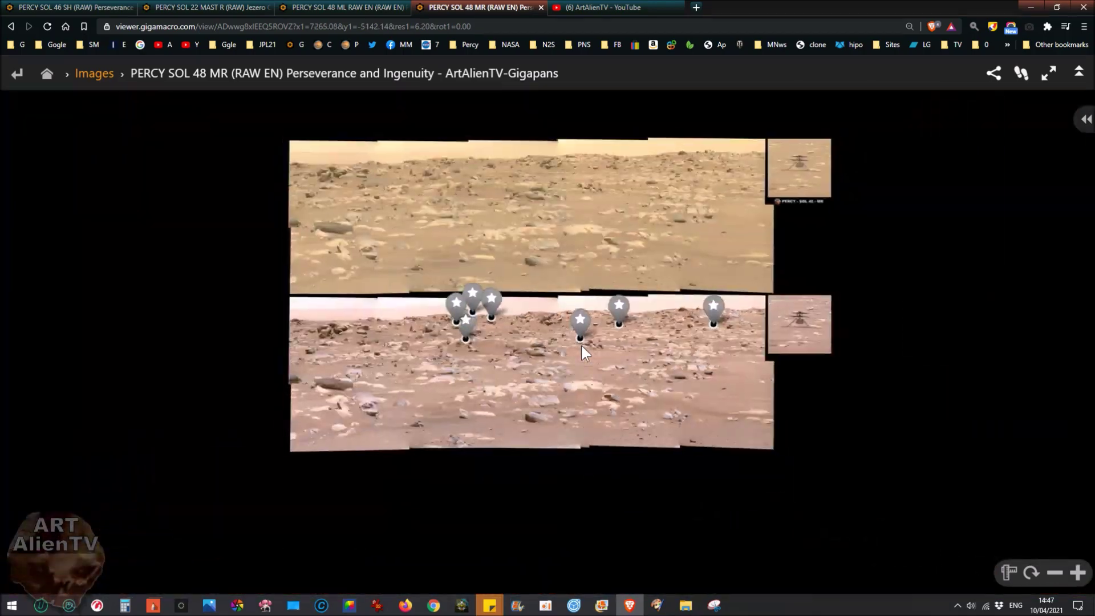
Step: Zoom in on the marked pointed, triangular rock east of the reptile-like rock and examine it with the magnifier
{"action": "scroll", "coordinate": [580, 344], "scroll_direction": "up", "scroll_amount": 6}
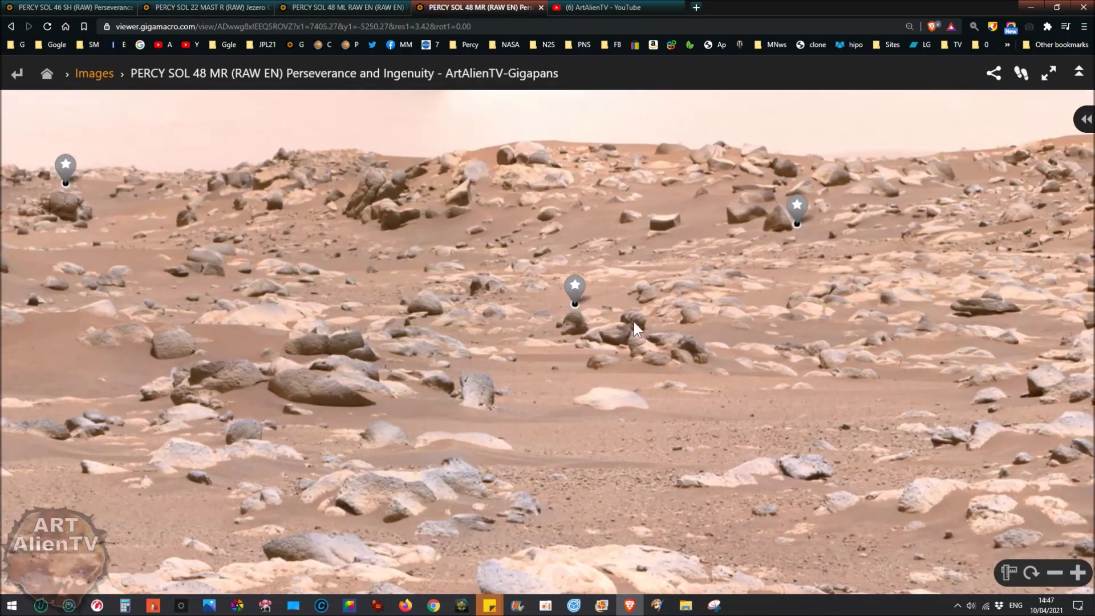
{"action": "scroll", "coordinate": [679, 281], "scroll_direction": "up", "scroll_amount": 5}
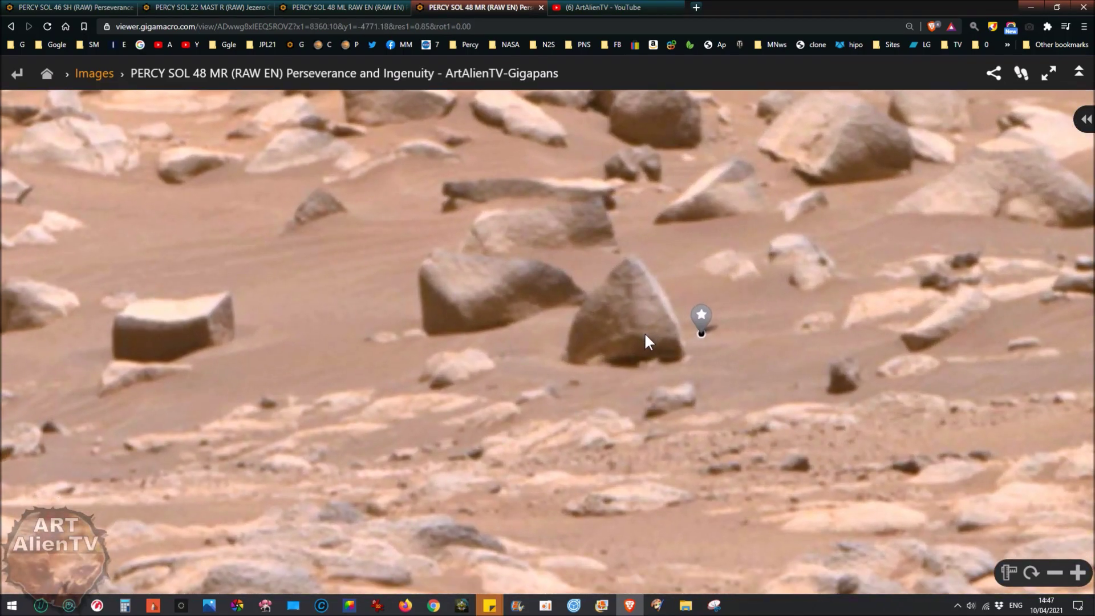
{"action": "left_click_drag", "start_coordinate": [628, 354], "coordinate": [669, 349]}
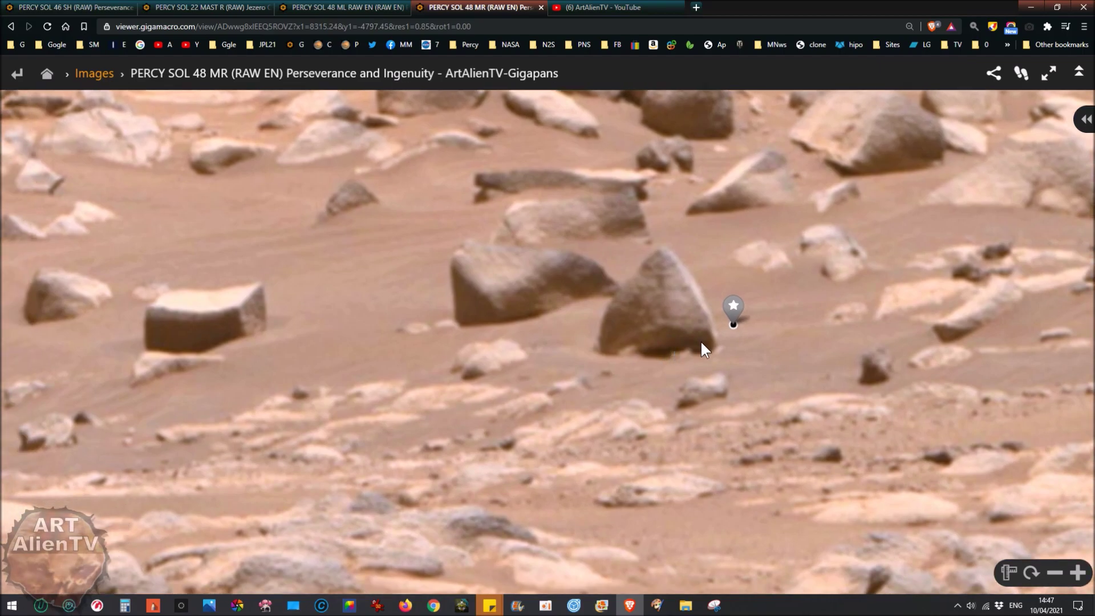
{"action": "left_click_drag", "start_coordinate": [727, 323], "coordinate": [654, 334]}
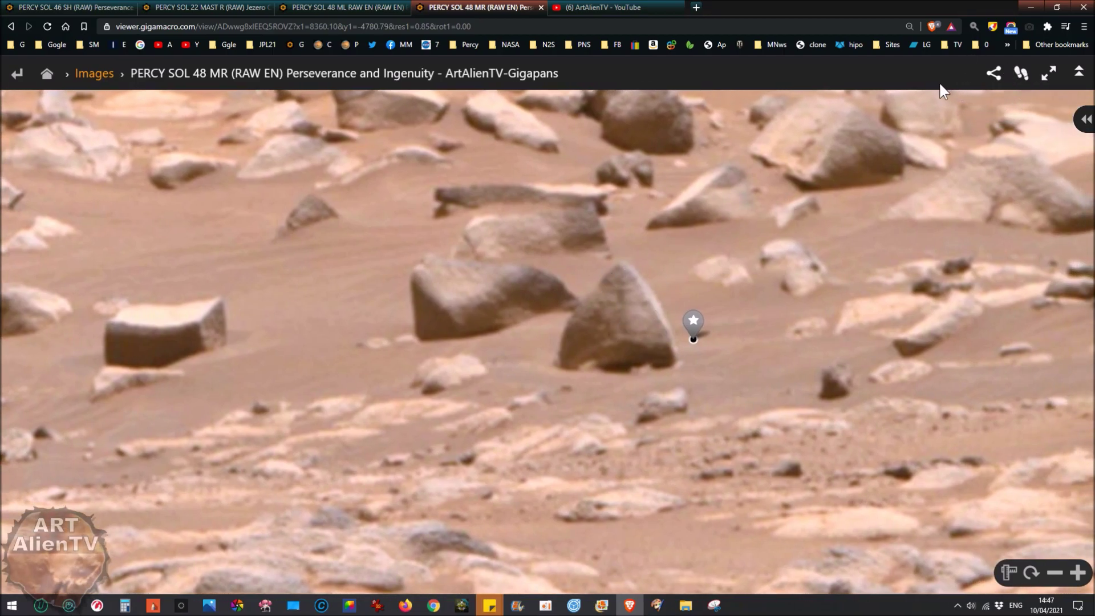
{"action": "left_click", "coordinate": [973, 26]}
Step: View the raw and enhanced Sol 48 MR panoramas as a whole, and return to the Sol 48 ML view of the reptile-like rock
{"action": "scroll", "coordinate": [626, 394], "scroll_direction": "down", "scroll_amount": 5}
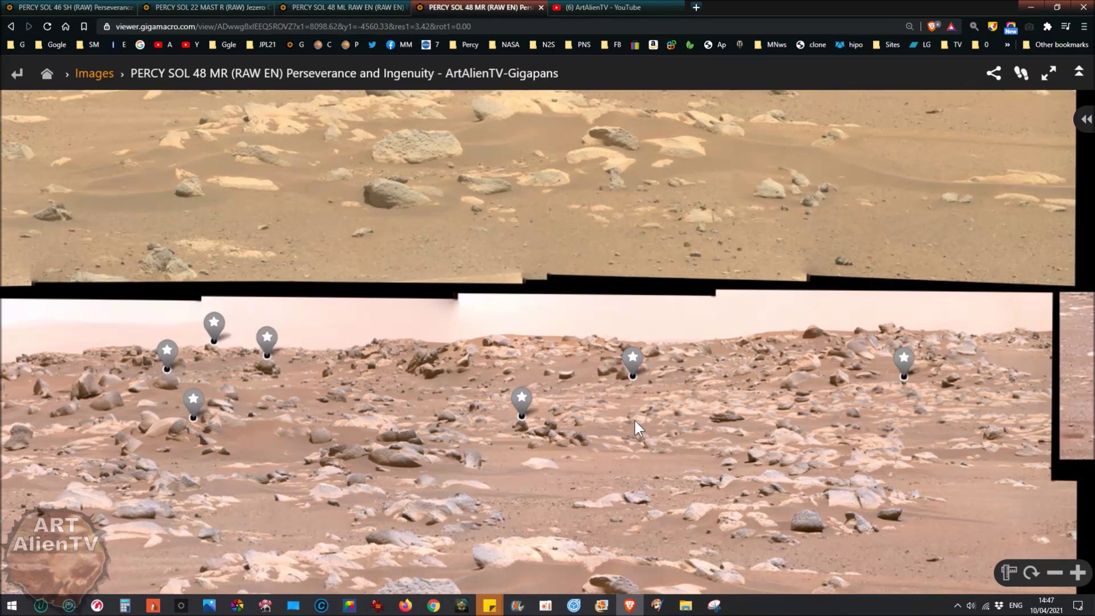
{"action": "scroll", "coordinate": [638, 371], "scroll_direction": "up", "scroll_amount": 3}
{"action": "scroll", "coordinate": [576, 368], "scroll_direction": "down", "scroll_amount": 5}
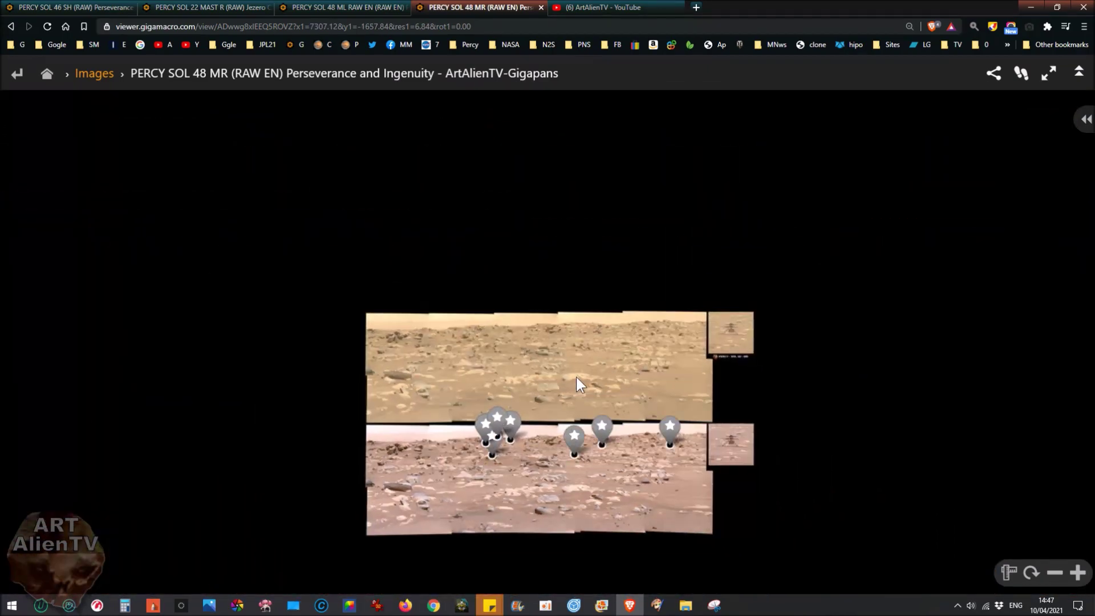
{"action": "scroll", "coordinate": [588, 282], "scroll_direction": "up", "scroll_amount": 3}
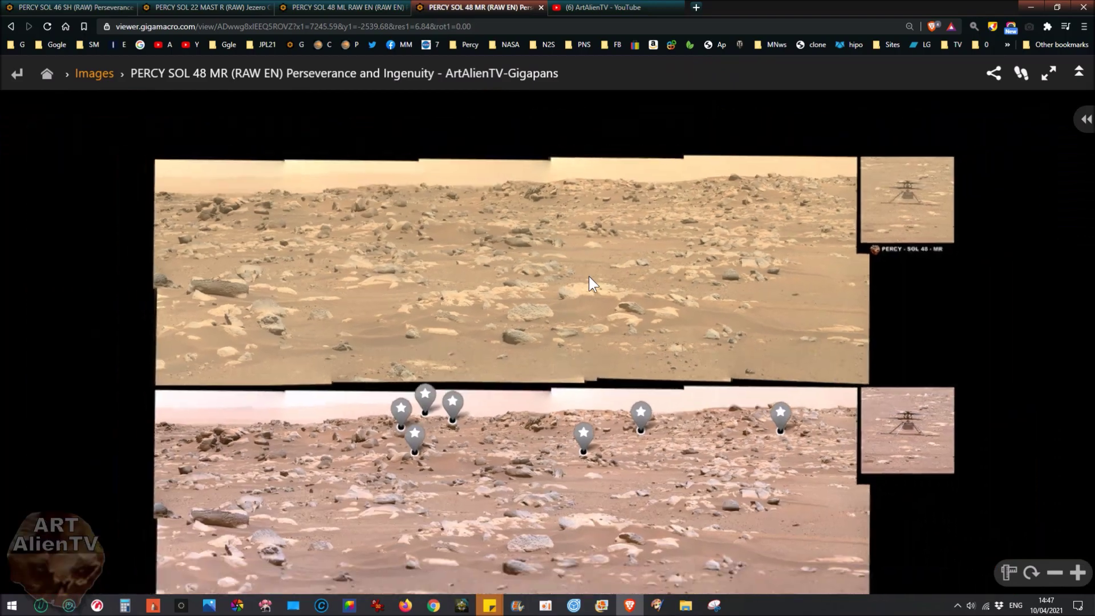
{"action": "left_click", "coordinate": [373, 8]}
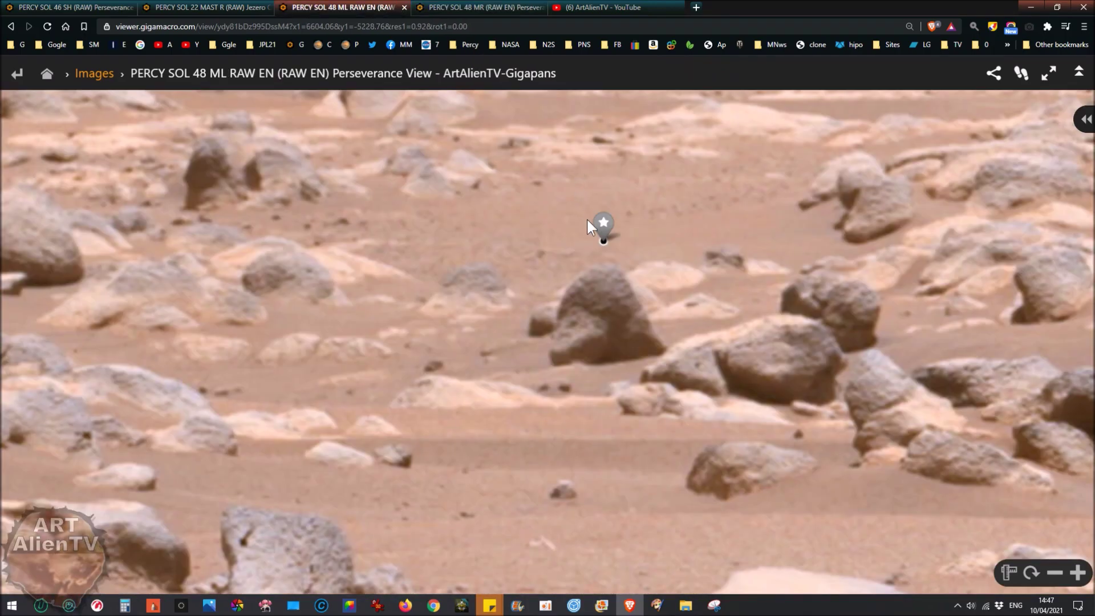
Step: View the raw and enhanced Sol 48 ML panoramas as a whole, including the enhanced panorama's eastern edge
{"action": "scroll", "coordinate": [595, 306], "scroll_direction": "down", "scroll_amount": 5}
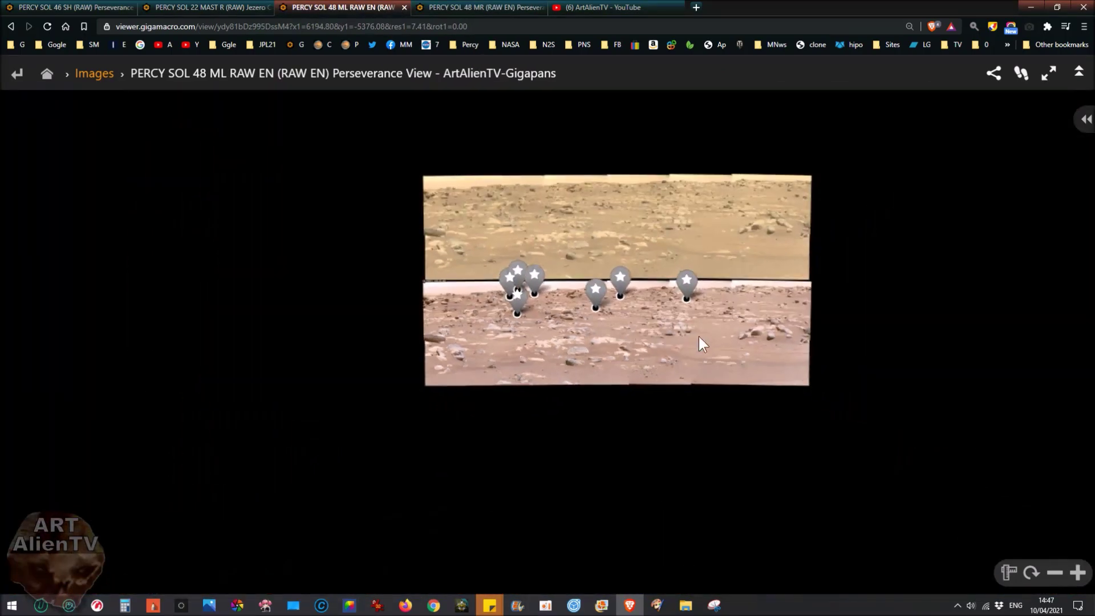
{"action": "scroll", "coordinate": [813, 323], "scroll_direction": "up", "scroll_amount": 4}
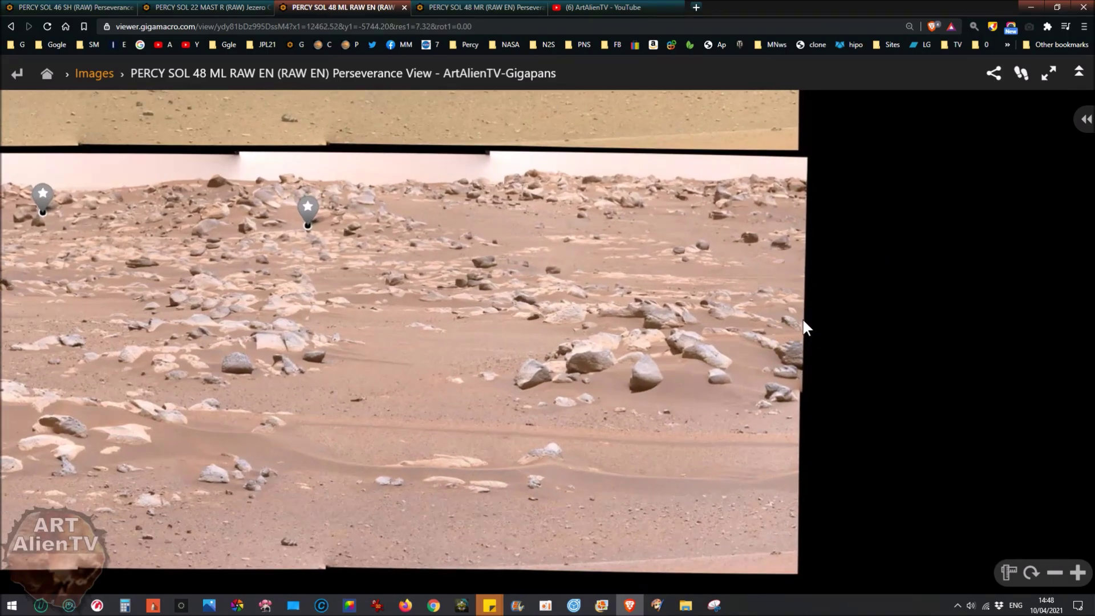
{"action": "left_click_drag", "start_coordinate": [565, 343], "coordinate": [705, 395]}
{"action": "left_click_drag", "start_coordinate": [563, 166], "coordinate": [556, 342]}
{"action": "scroll", "coordinate": [539, 292], "scroll_direction": "down", "scroll_amount": 2}
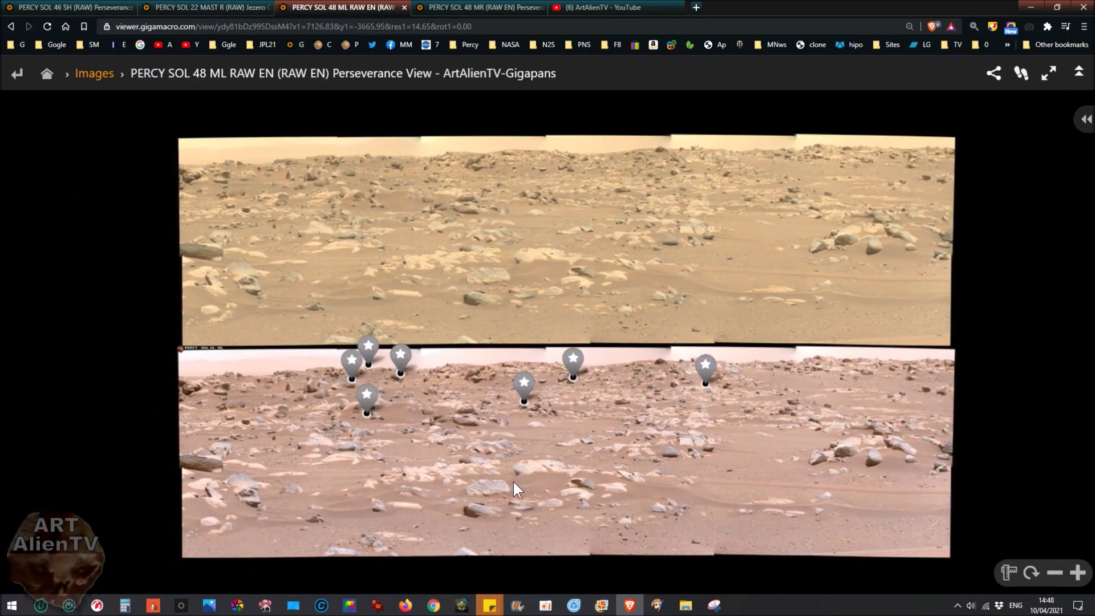
{"action": "left_click_drag", "start_coordinate": [545, 470], "coordinate": [561, 397]}
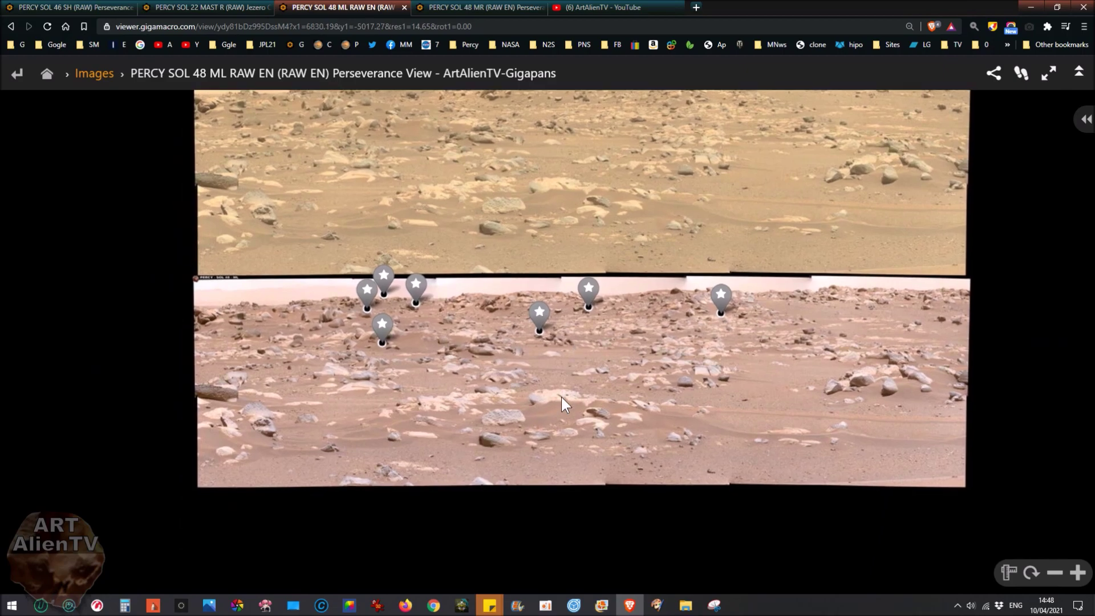
Step: Locate the marked reptile-like rock in the Sol 48 ML panorama and examine the cluster of rocks beside it up close
{"action": "scroll", "coordinate": [561, 397], "scroll_direction": "up", "scroll_amount": 2}
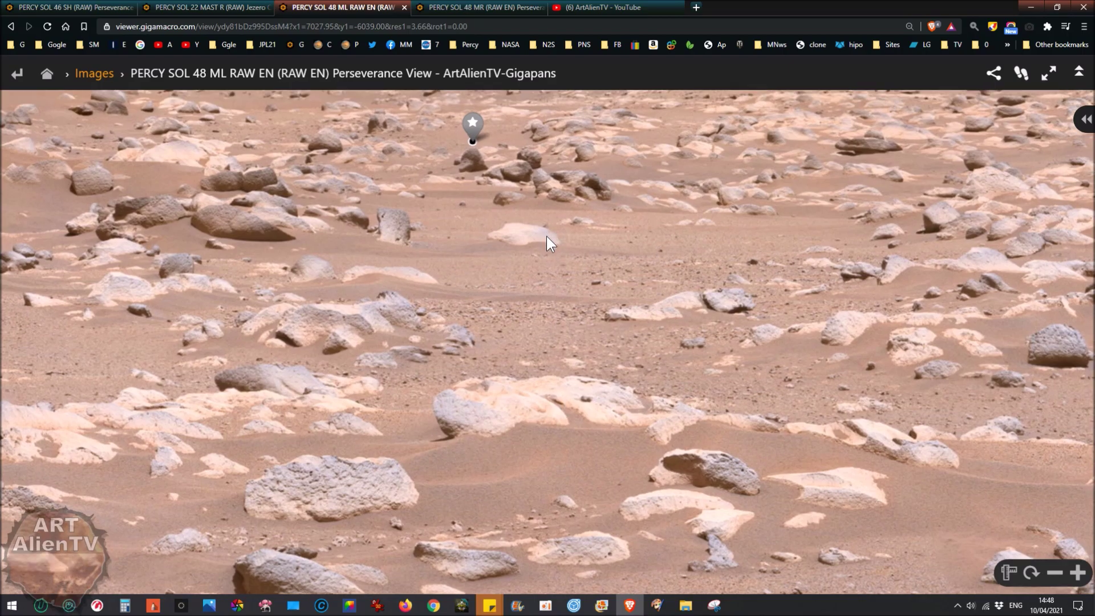
{"action": "left_click_drag", "start_coordinate": [548, 237], "coordinate": [546, 263]}
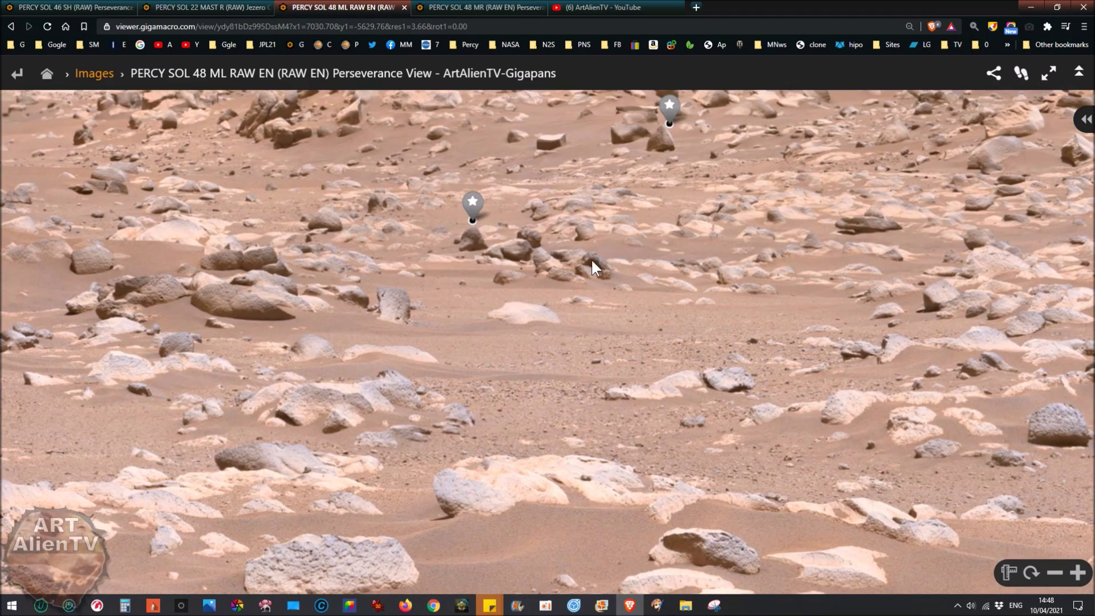
{"action": "scroll", "coordinate": [591, 258], "scroll_direction": "down", "scroll_amount": 4}
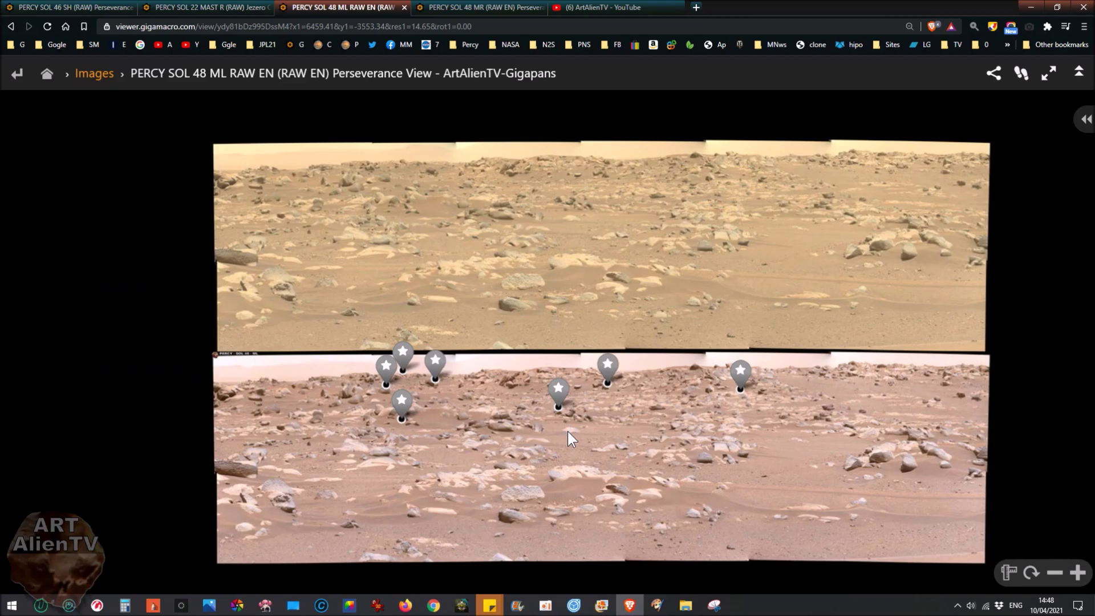
{"action": "scroll", "coordinate": [567, 431], "scroll_direction": "up", "scroll_amount": 4}
{"action": "scroll", "coordinate": [608, 306], "scroll_direction": "up", "scroll_amount": 4}
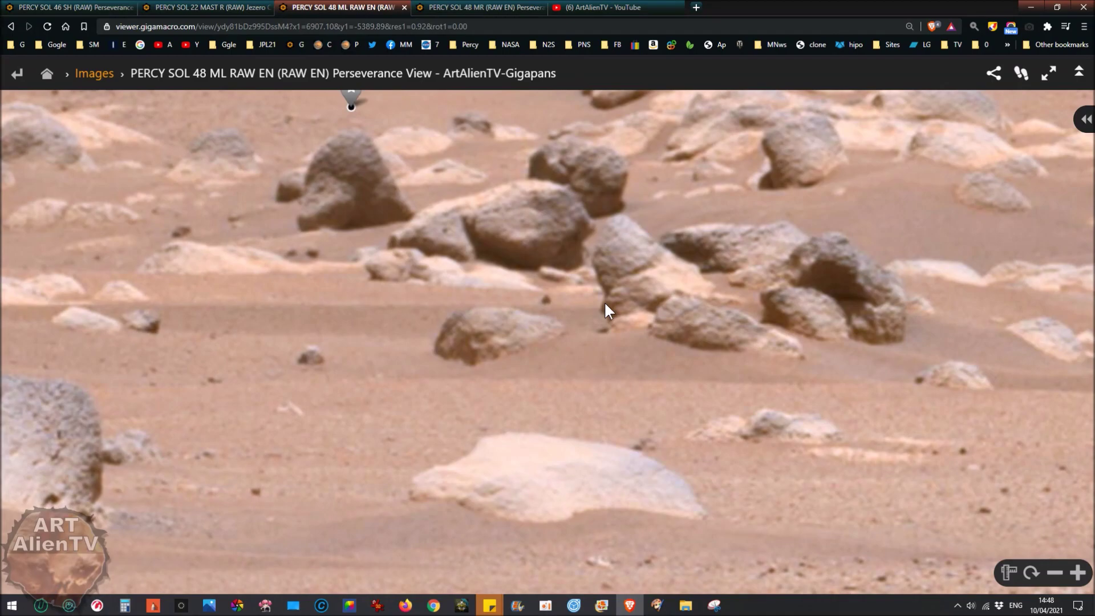
{"action": "left_click_drag", "start_coordinate": [603, 301], "coordinate": [584, 321]}
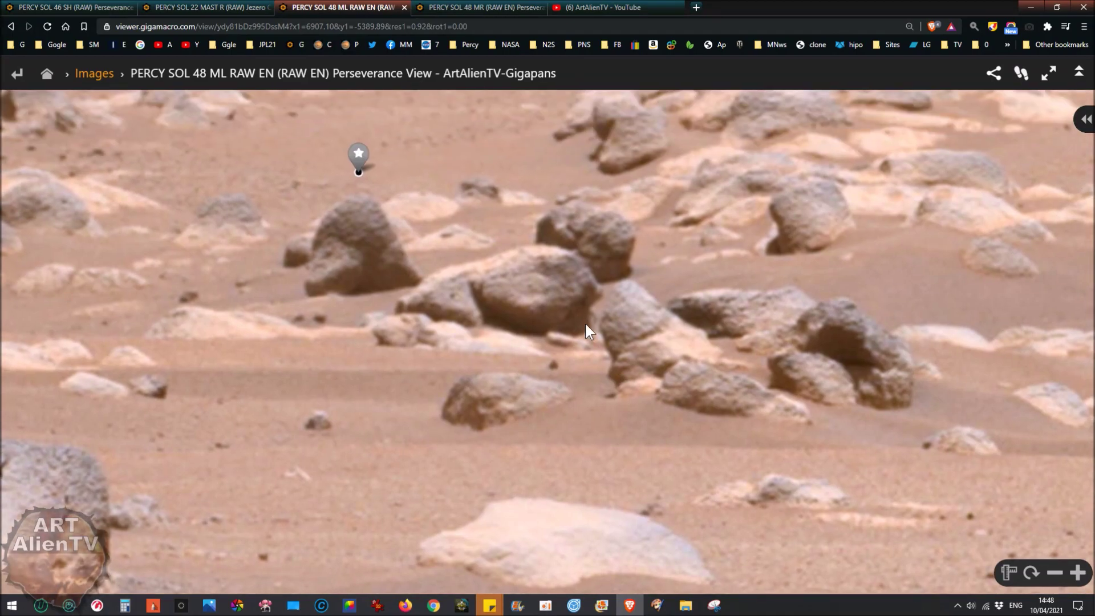
{"action": "left_click_drag", "start_coordinate": [511, 310], "coordinate": [525, 328]}
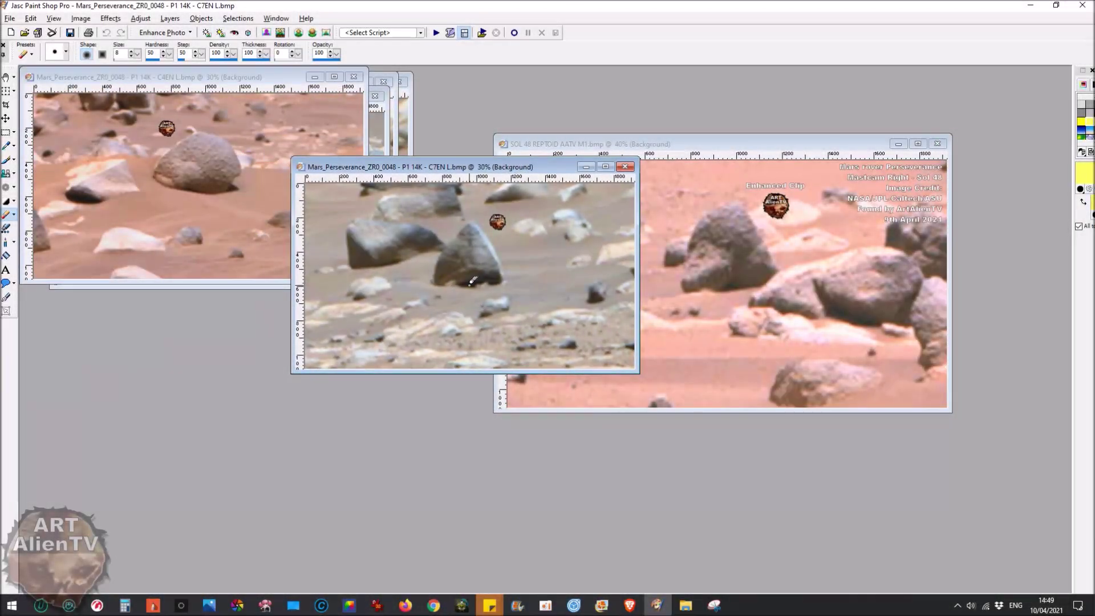
Step: In Paint Shop Pro, outline the triangular rock in the C7EN L image in yellow and trace facial features and upper surface lines
{"action": "scroll", "coordinate": [603, 323], "scroll_direction": "up", "scroll_amount": 3}
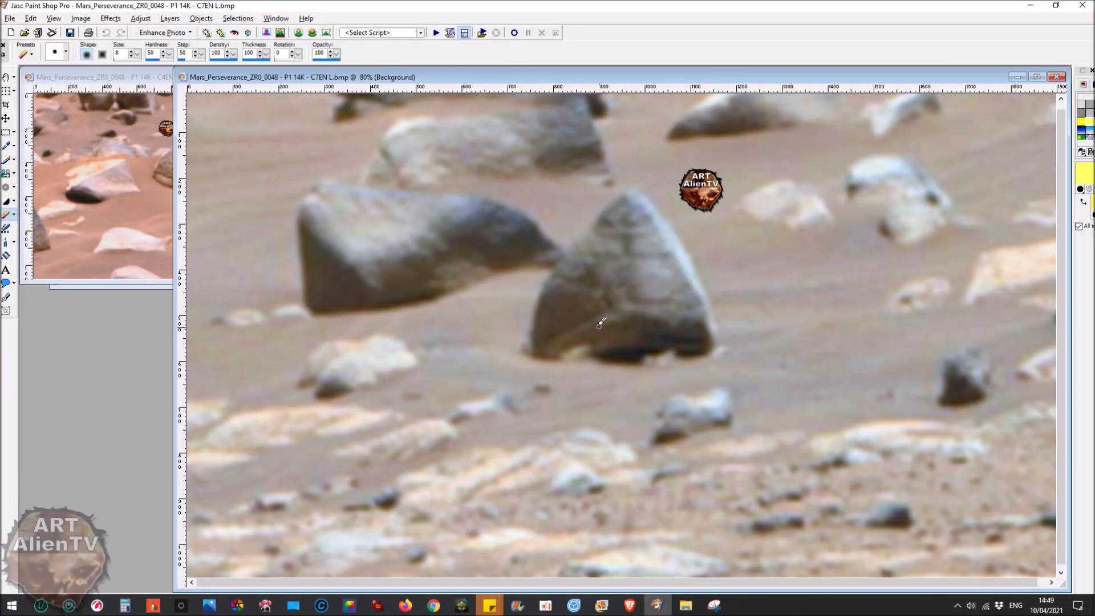
{"action": "scroll", "coordinate": [595, 313], "scroll_direction": "up", "scroll_amount": 1}
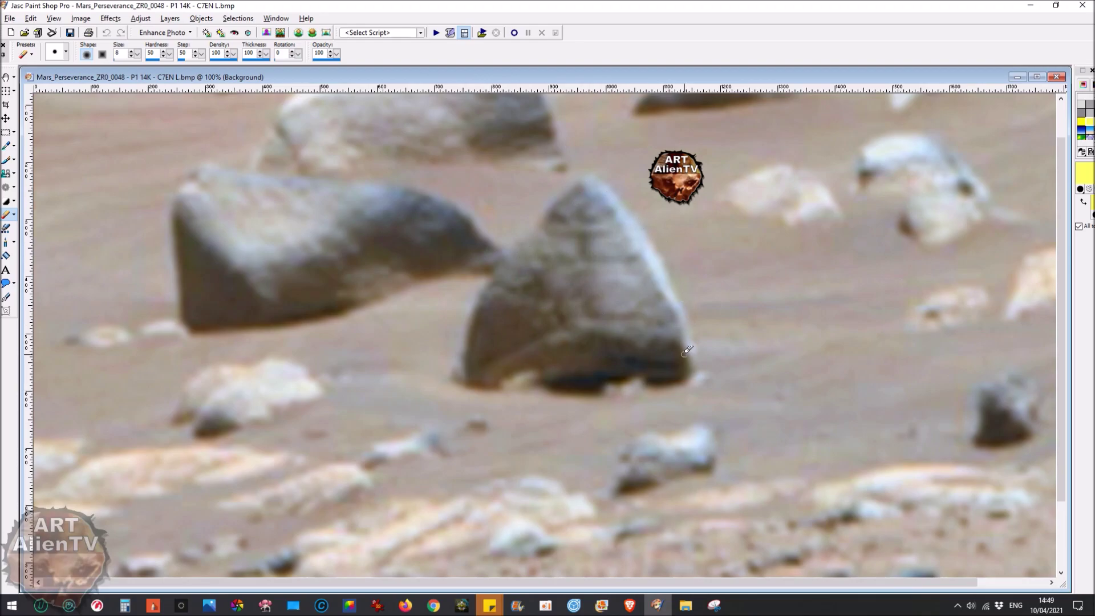
{"action": "scroll", "coordinate": [513, 333], "scroll_direction": "up", "scroll_amount": 1}
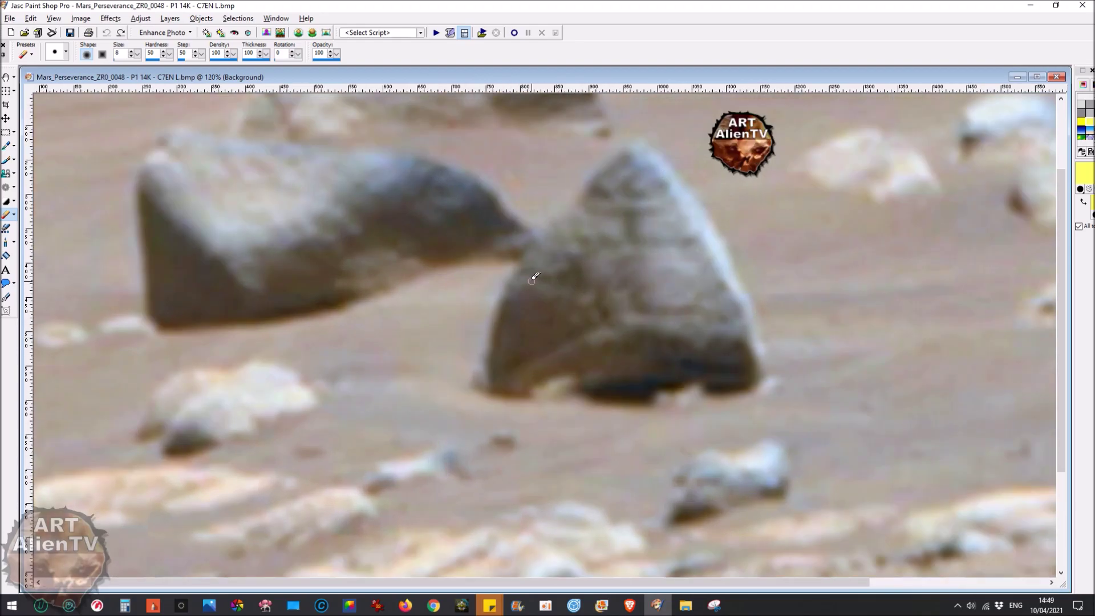
{"action": "mouse_move", "coordinate": [520, 268]}
{"action": "left_mouse_down"}
{"action": "mouse_move", "coordinate": [577, 261]}
{"action": "mouse_move", "coordinate": [581, 283]}
{"action": "left_mouse_up"}
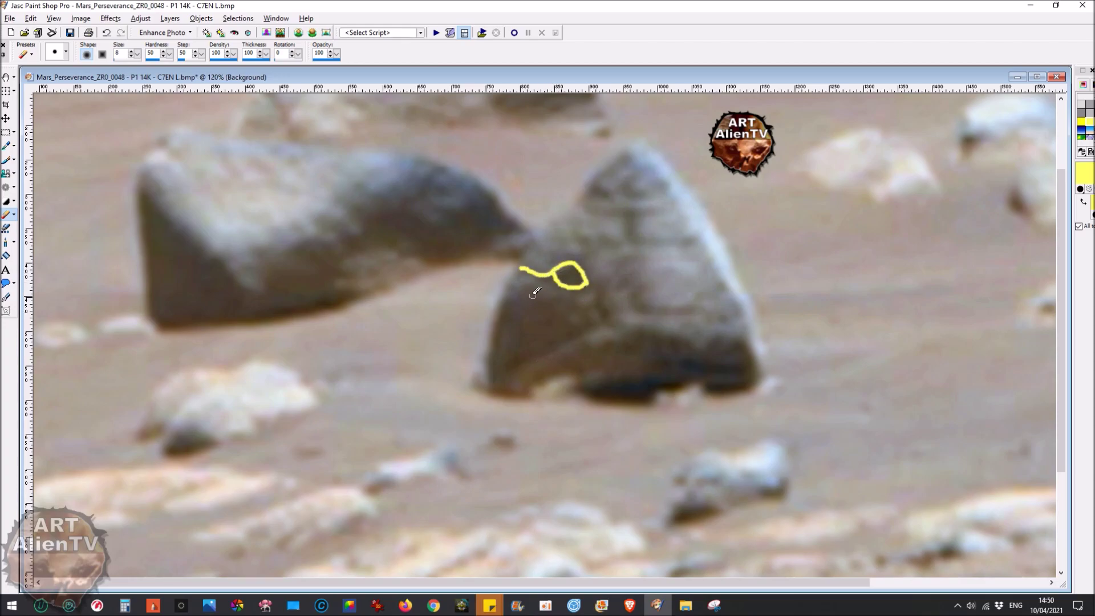
{"action": "mouse_move", "coordinate": [520, 266]}
{"action": "left_mouse_down"}
{"action": "mouse_move", "coordinate": [492, 371]}
{"action": "mouse_move", "coordinate": [606, 324]}
{"action": "mouse_move", "coordinate": [603, 308]}
{"action": "left_mouse_up"}
{"action": "mouse_move", "coordinate": [491, 376]}
{"action": "left_mouse_down"}
{"action": "mouse_move", "coordinate": [490, 387]}
{"action": "mouse_move", "coordinate": [568, 378]}
{"action": "mouse_move", "coordinate": [576, 392]}
{"action": "mouse_move", "coordinate": [764, 377]}
{"action": "left_mouse_up"}
{"action": "mouse_move", "coordinate": [516, 265]}
{"action": "left_mouse_down"}
{"action": "mouse_move", "coordinate": [614, 151]}
{"action": "mouse_move", "coordinate": [644, 140]}
{"action": "mouse_move", "coordinate": [684, 162]}
{"action": "mouse_move", "coordinate": [717, 224]}
{"action": "mouse_move", "coordinate": [764, 369]}
{"action": "left_mouse_up"}
{"action": "mouse_move", "coordinate": [581, 215]}
{"action": "left_mouse_down"}
{"action": "mouse_move", "coordinate": [673, 209]}
{"action": "mouse_move", "coordinate": [629, 215]}
{"action": "mouse_move", "coordinate": [633, 238]}
{"action": "mouse_move", "coordinate": [679, 240]}
{"action": "left_mouse_up"}
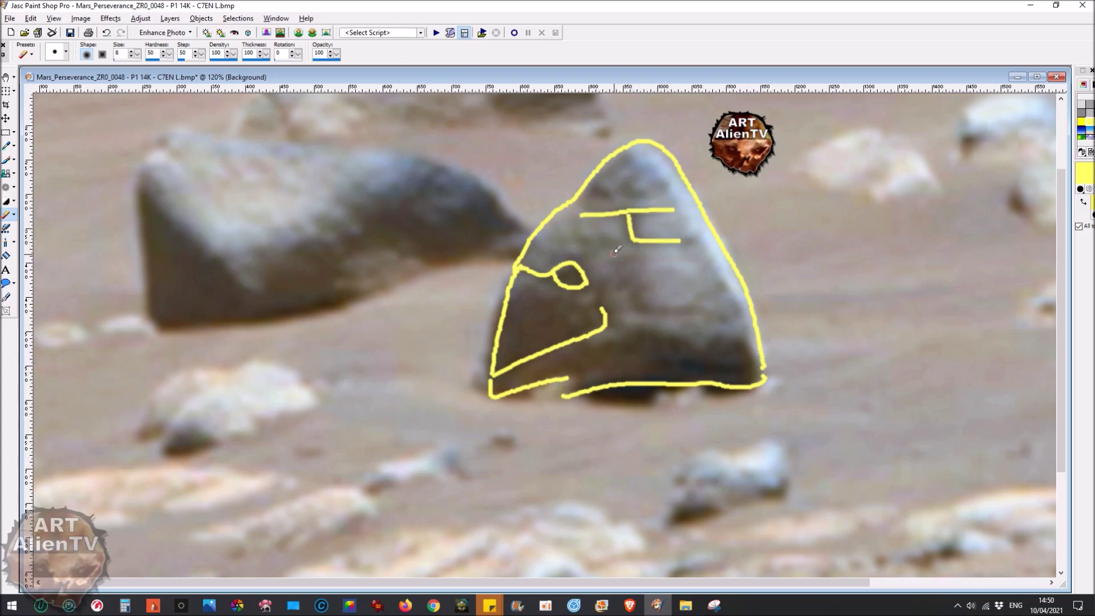
Step: Add yellow strokes for the triangular rock's middle and lower surface lines, the curved marks near its peak and the left face's details
{"action": "left_click_drag", "start_coordinate": [611, 262], "coordinate": [717, 262]}
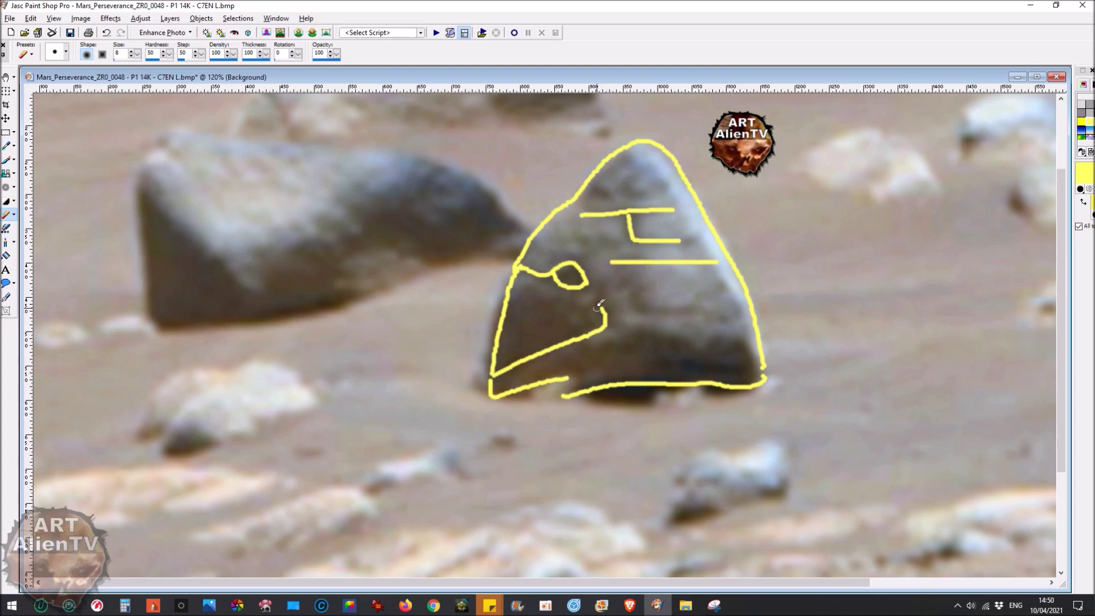
{"action": "mouse_move", "coordinate": [624, 271]}
{"action": "left_mouse_down"}
{"action": "mouse_move", "coordinate": [642, 310]}
{"action": "mouse_move", "coordinate": [701, 312]}
{"action": "left_mouse_up"}
{"action": "mouse_move", "coordinate": [637, 173]}
{"action": "left_mouse_down"}
{"action": "mouse_move", "coordinate": [653, 196]}
{"action": "mouse_move", "coordinate": [662, 178]}
{"action": "left_mouse_up"}
{"action": "mouse_move", "coordinate": [581, 193]}
{"action": "left_mouse_down"}
{"action": "mouse_move", "coordinate": [602, 202]}
{"action": "mouse_move", "coordinate": [621, 190]}
{"action": "left_mouse_up"}
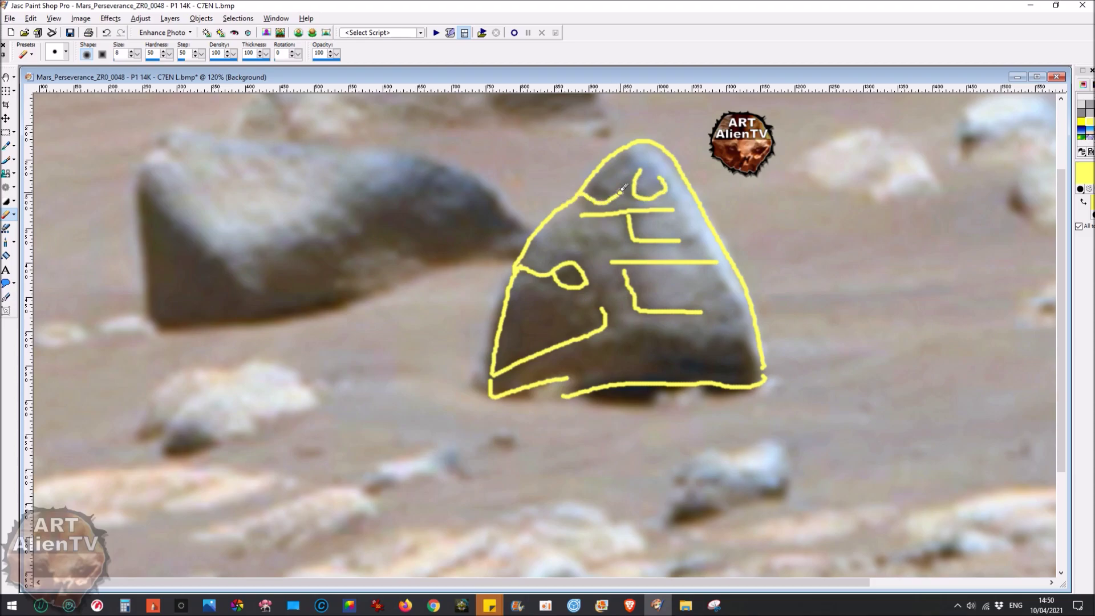
{"action": "mouse_move", "coordinate": [576, 288]}
{"action": "left_mouse_down"}
{"action": "mouse_move", "coordinate": [604, 302]}
{"action": "mouse_move", "coordinate": [574, 271]}
{"action": "mouse_move", "coordinate": [563, 285]}
{"action": "mouse_move", "coordinate": [583, 275]}
{"action": "left_mouse_up"}
{"action": "left_click_drag", "start_coordinate": [664, 363], "coordinate": [752, 360]}
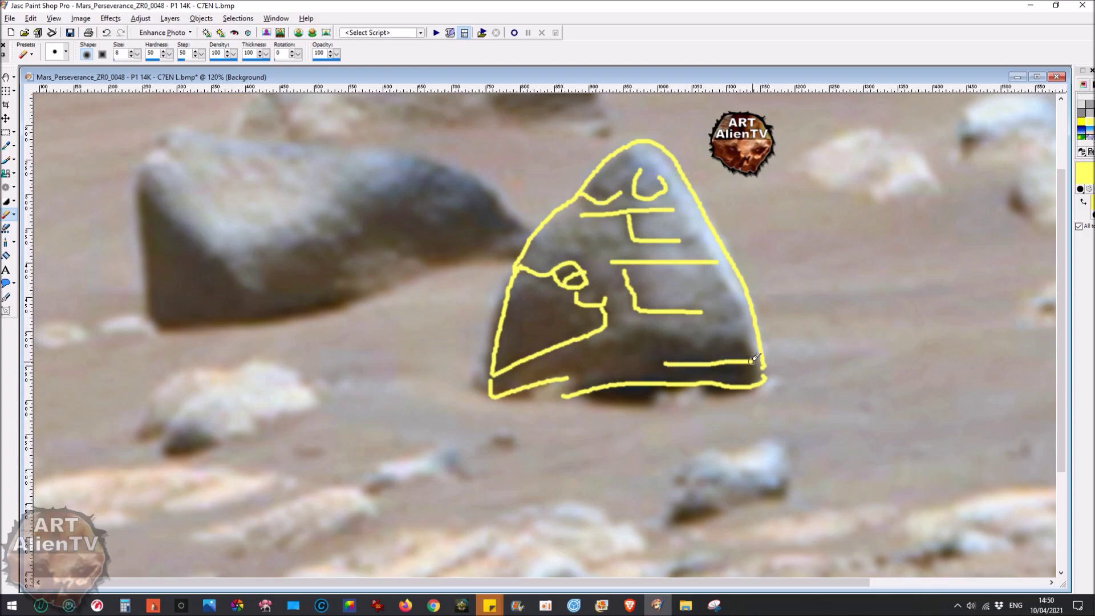
{"action": "scroll", "coordinate": [386, 405], "scroll_direction": "down", "scroll_amount": 2}
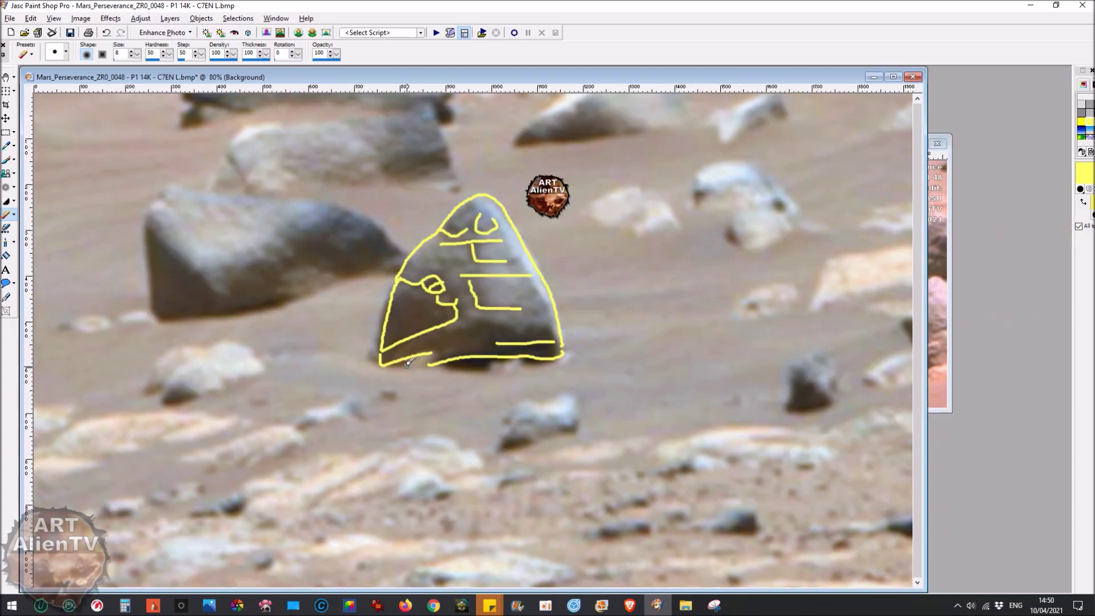
{"action": "scroll", "coordinate": [407, 360], "scroll_direction": "up", "scroll_amount": 2}
{"action": "scroll", "coordinate": [577, 284], "scroll_direction": "down", "scroll_amount": 1}
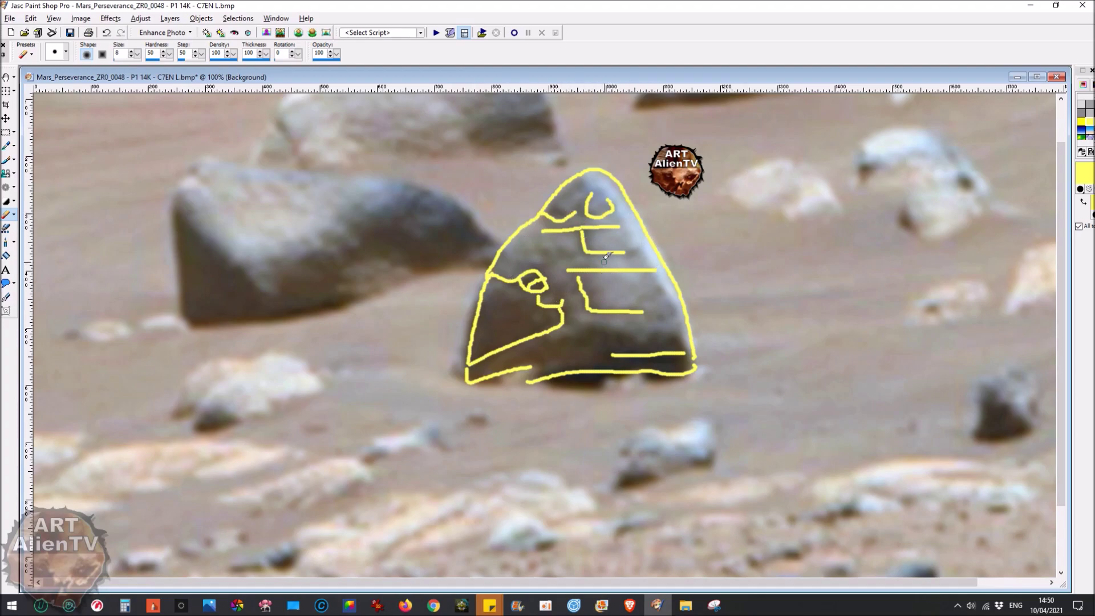
Step: Undo all the yellow strokes drawn on the triangular rock
{"action": "key", "text": "ctrl+z"}
{"action": "key", "text": "ctrl+z"}
{"action": "key", "text": "ctrl+z"}
{"action": "key", "text": "ctrl+z"}
{"action": "key", "text": "ctrl+z"}
{"action": "key", "text": "ctrl+z"}
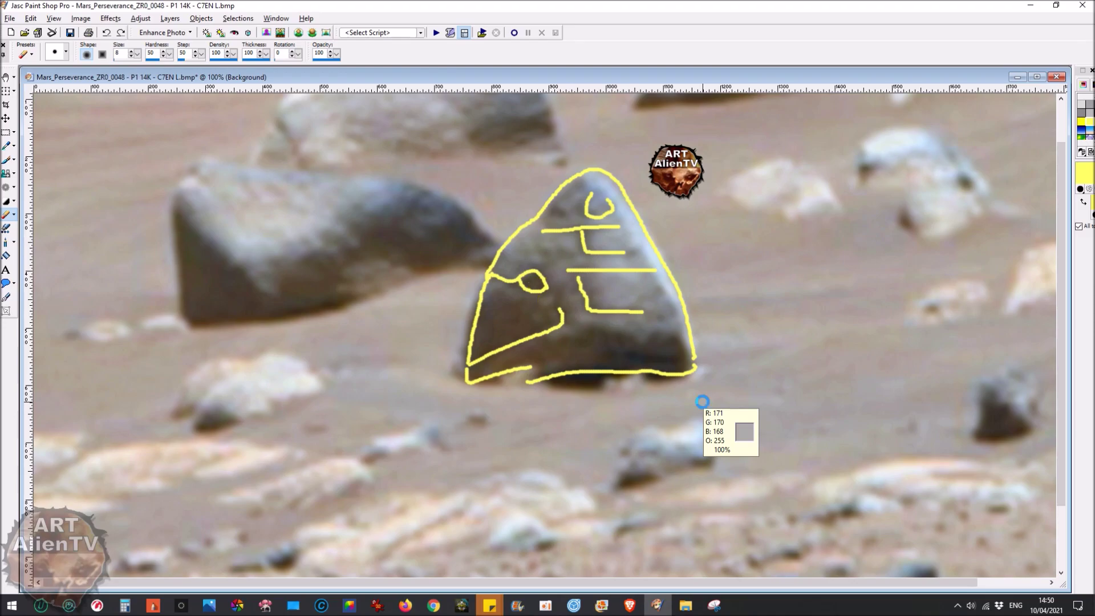
{"action": "key", "text": "ctrl+z"}
{"action": "key", "text": "ctrl+z"}
{"action": "key", "text": "ctrl+z"}
{"action": "key", "text": "ctrl+z"}
{"action": "key", "text": "ctrl+z"}
{"action": "key", "text": "ctrl+z"}
{"action": "key", "text": "ctrl+z"}
{"action": "key", "text": "ctrl+z"}
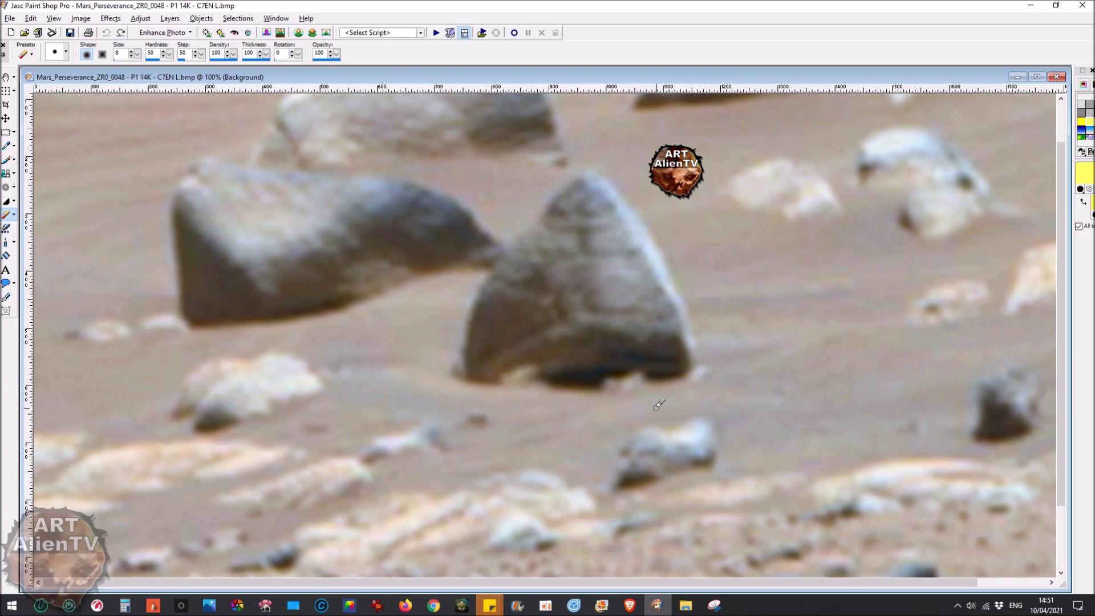
Step: Reduce the C7EN L image to 60% and move its window clear of the C4EN L image
{"action": "scroll", "coordinate": [659, 405], "scroll_direction": "down", "scroll_amount": 2}
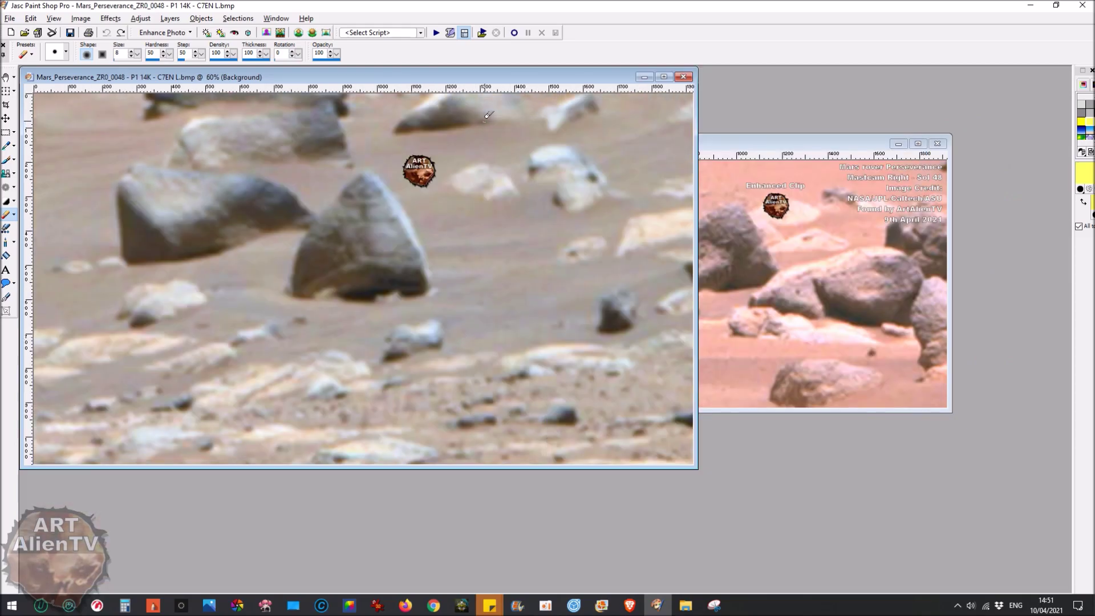
{"action": "left_click_drag", "start_coordinate": [508, 70], "coordinate": [749, 103]}
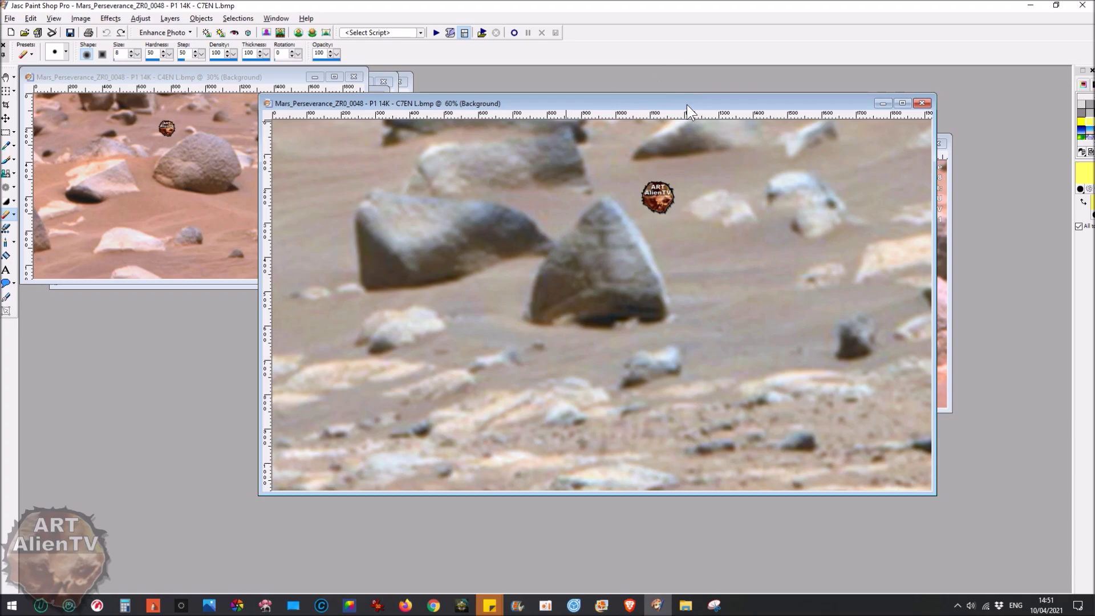
{"action": "left_click_drag", "start_coordinate": [701, 100], "coordinate": [716, 178]}
{"action": "left_click_drag", "start_coordinate": [717, 259], "coordinate": [827, 136]}
Step: Bring the C4EN L image forward and examine the large rounded rock's surface up close
{"action": "left_click", "coordinate": [282, 76]}
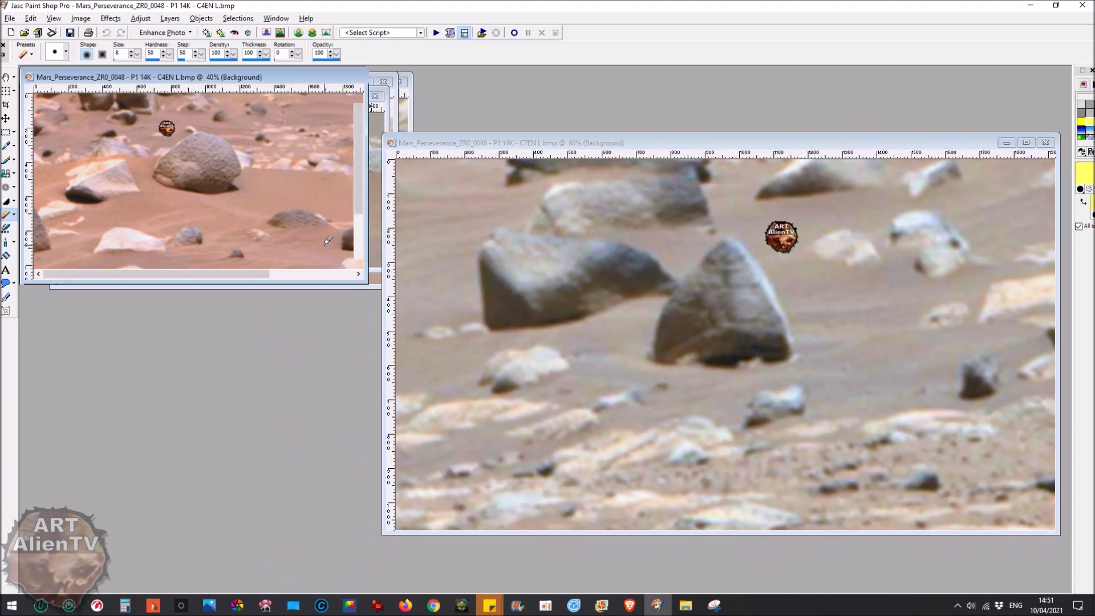
{"action": "scroll", "coordinate": [383, 276], "scroll_direction": "up", "scroll_amount": 2}
{"action": "scroll", "coordinate": [480, 353], "scroll_direction": "up", "scroll_amount": 1}
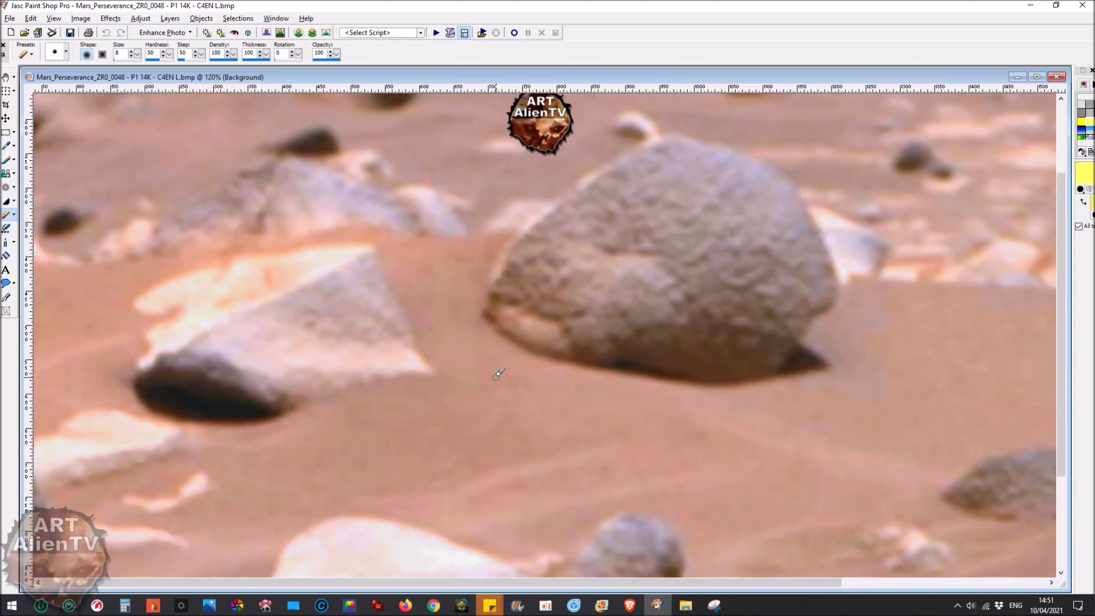
{"action": "scroll", "coordinate": [548, 265], "scroll_direction": "down", "scroll_amount": 1}
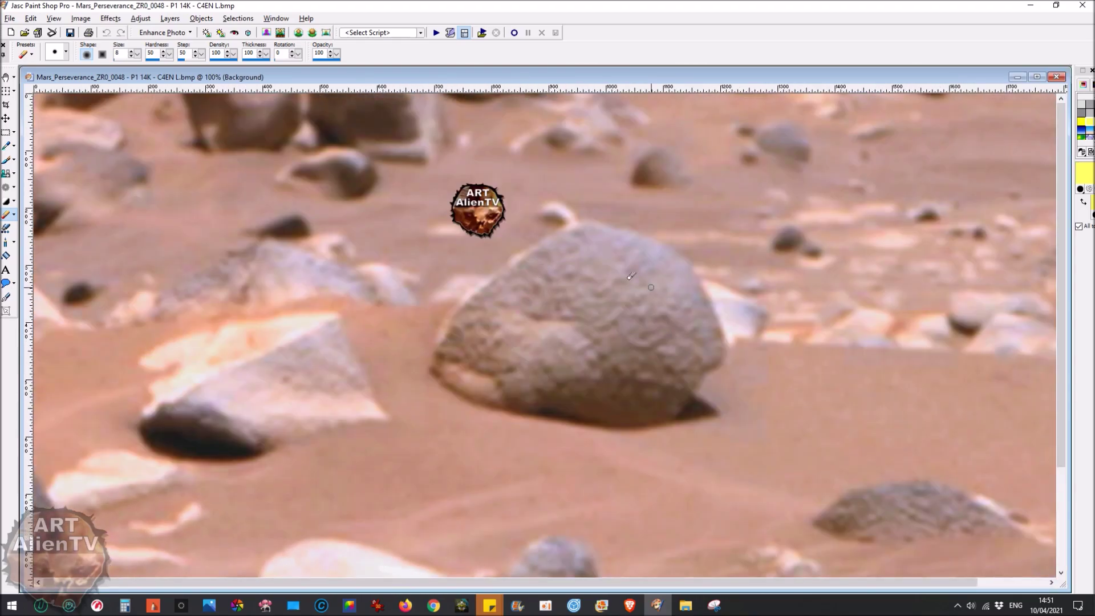
{"action": "scroll", "coordinate": [493, 333], "scroll_direction": "down", "scroll_amount": 1}
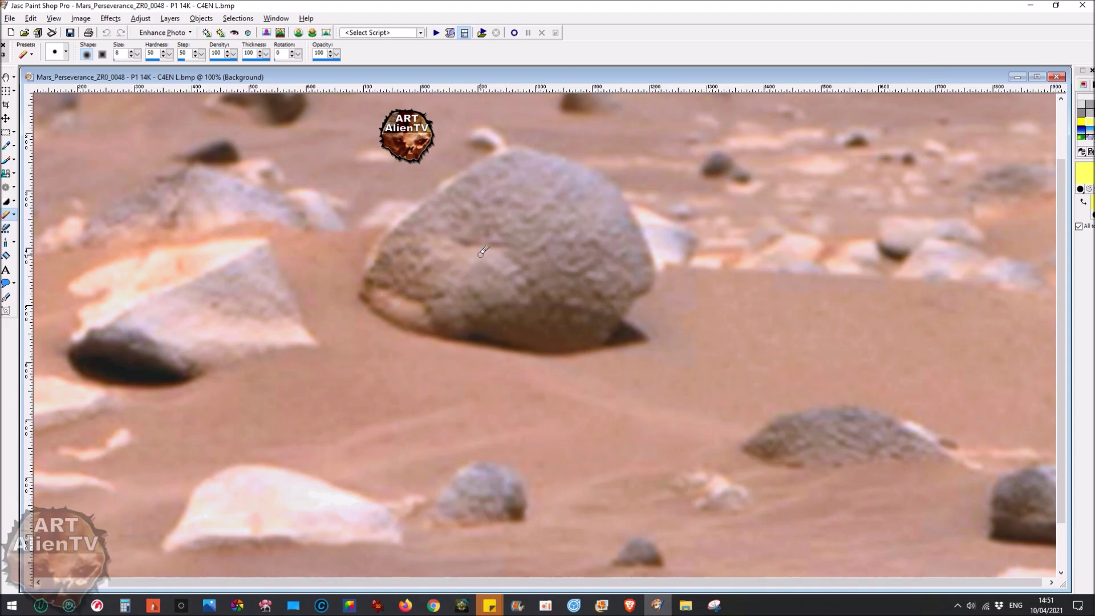
{"action": "scroll", "coordinate": [482, 250], "scroll_direction": "up", "scroll_amount": 3}
{"action": "scroll", "coordinate": [567, 354], "scroll_direction": "down", "scroll_amount": 2}
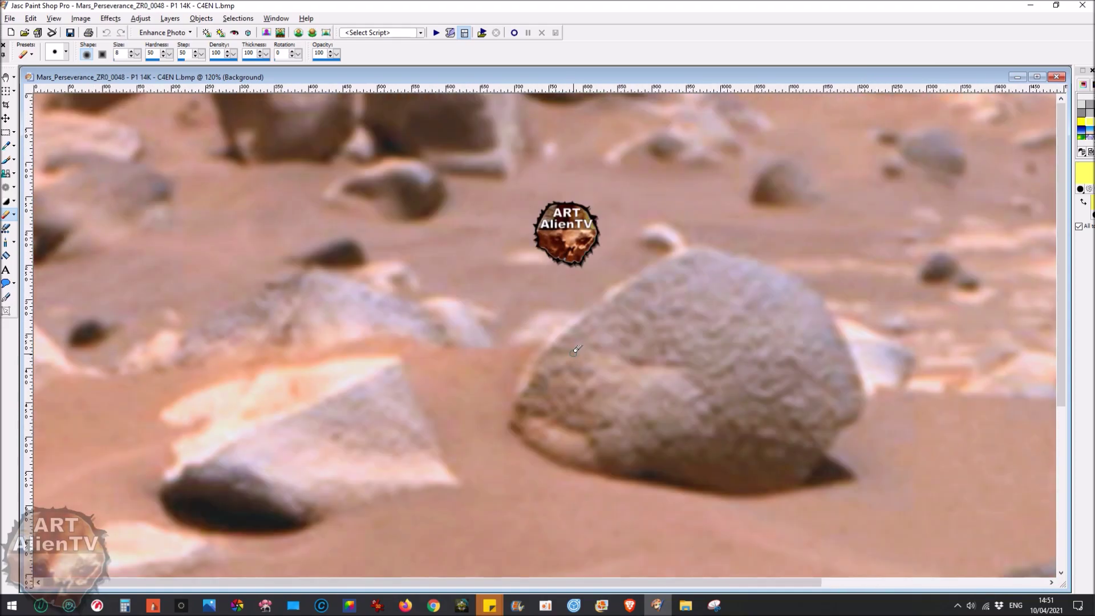
{"action": "scroll", "coordinate": [573, 358], "scroll_direction": "down", "scroll_amount": 1}
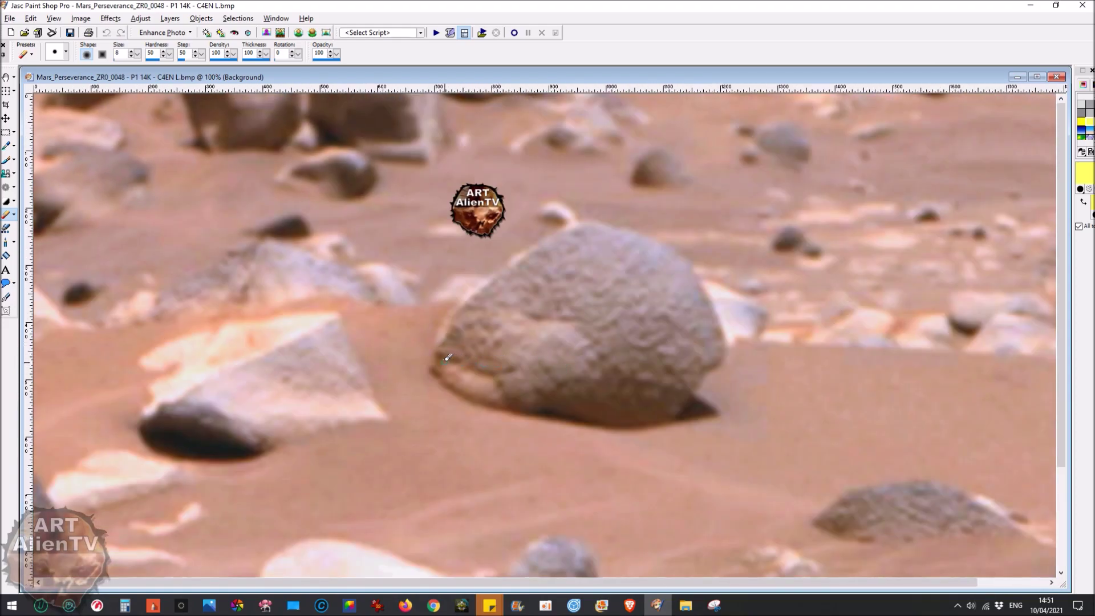
Step: Trace the rounded rock's outline in yellow, with a mouth, jaw and small eye on its left and an eye, snout and teeth on its right
{"action": "left_click_drag", "start_coordinate": [439, 359], "coordinate": [515, 373]}
{"action": "mouse_move", "coordinate": [433, 351]}
{"action": "left_mouse_down"}
{"action": "mouse_move", "coordinate": [491, 406]}
{"action": "mouse_move", "coordinate": [529, 412]}
{"action": "mouse_move", "coordinate": [600, 384]}
{"action": "mouse_move", "coordinate": [598, 336]}
{"action": "mouse_move", "coordinate": [545, 327]}
{"action": "mouse_move", "coordinate": [531, 351]}
{"action": "left_mouse_up"}
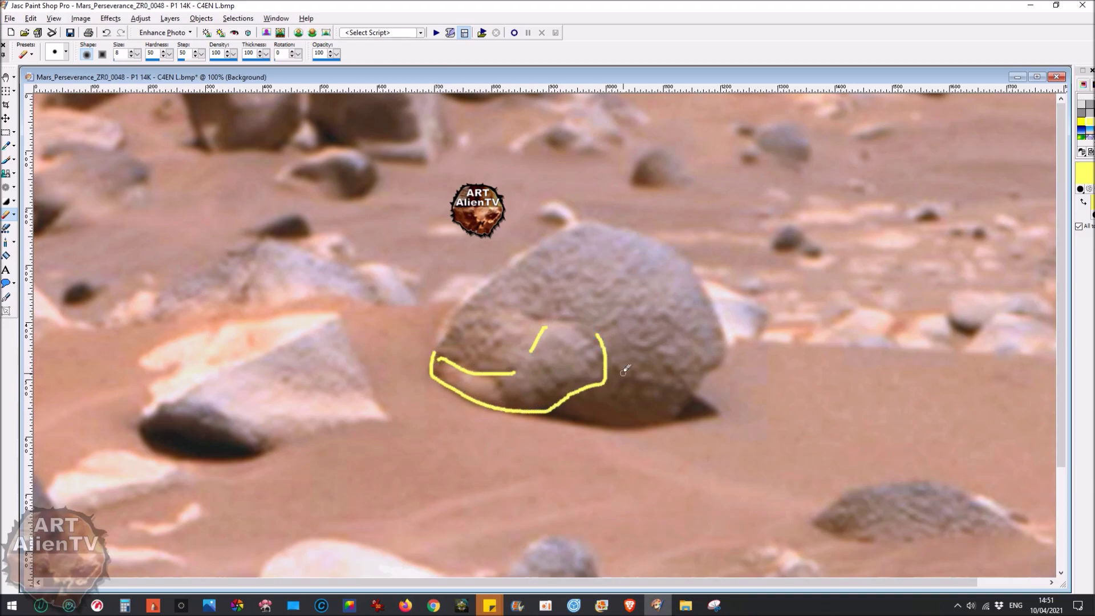
{"action": "mouse_move", "coordinate": [625, 321]}
{"action": "left_mouse_down"}
{"action": "mouse_move", "coordinate": [630, 344]}
{"action": "mouse_move", "coordinate": [665, 343]}
{"action": "mouse_move", "coordinate": [672, 324]}
{"action": "mouse_move", "coordinate": [625, 312]}
{"action": "left_mouse_up"}
{"action": "mouse_move", "coordinate": [553, 298]}
{"action": "left_mouse_down"}
{"action": "mouse_move", "coordinate": [573, 314]}
{"action": "mouse_move", "coordinate": [546, 316]}
{"action": "mouse_move", "coordinate": [555, 304]}
{"action": "left_mouse_up"}
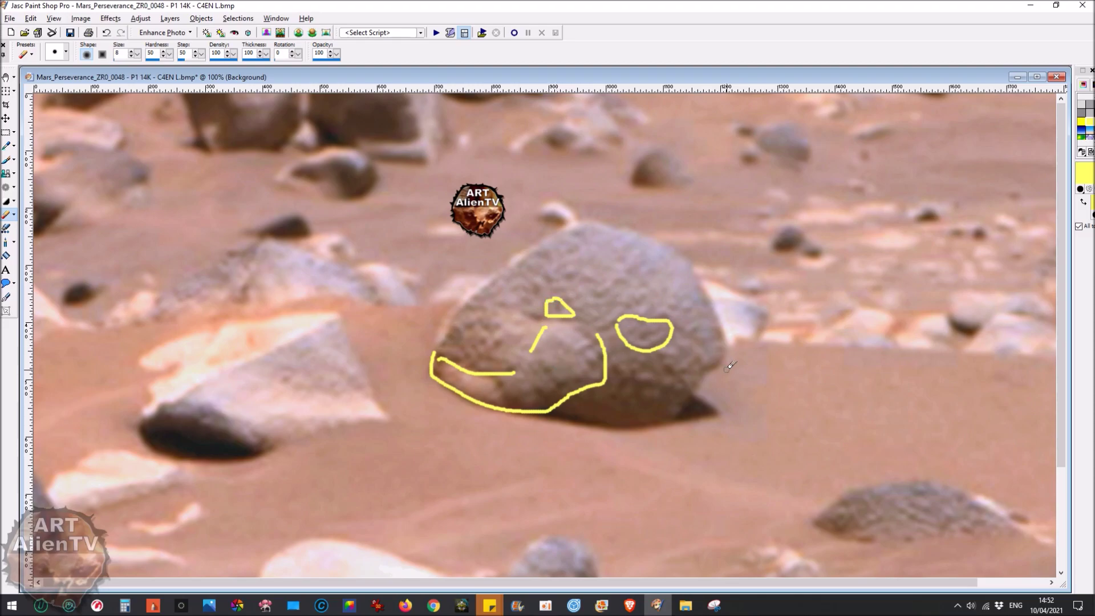
{"action": "mouse_move", "coordinate": [631, 379]}
{"action": "left_mouse_down"}
{"action": "mouse_move", "coordinate": [689, 389]}
{"action": "mouse_move", "coordinate": [619, 392]}
{"action": "mouse_move", "coordinate": [632, 382]}
{"action": "mouse_move", "coordinate": [655, 405]}
{"action": "mouse_move", "coordinate": [660, 384]}
{"action": "mouse_move", "coordinate": [679, 404]}
{"action": "mouse_move", "coordinate": [687, 398]}
{"action": "mouse_move", "coordinate": [669, 367]}
{"action": "mouse_move", "coordinate": [719, 361]}
{"action": "mouse_move", "coordinate": [727, 323]}
{"action": "left_mouse_up"}
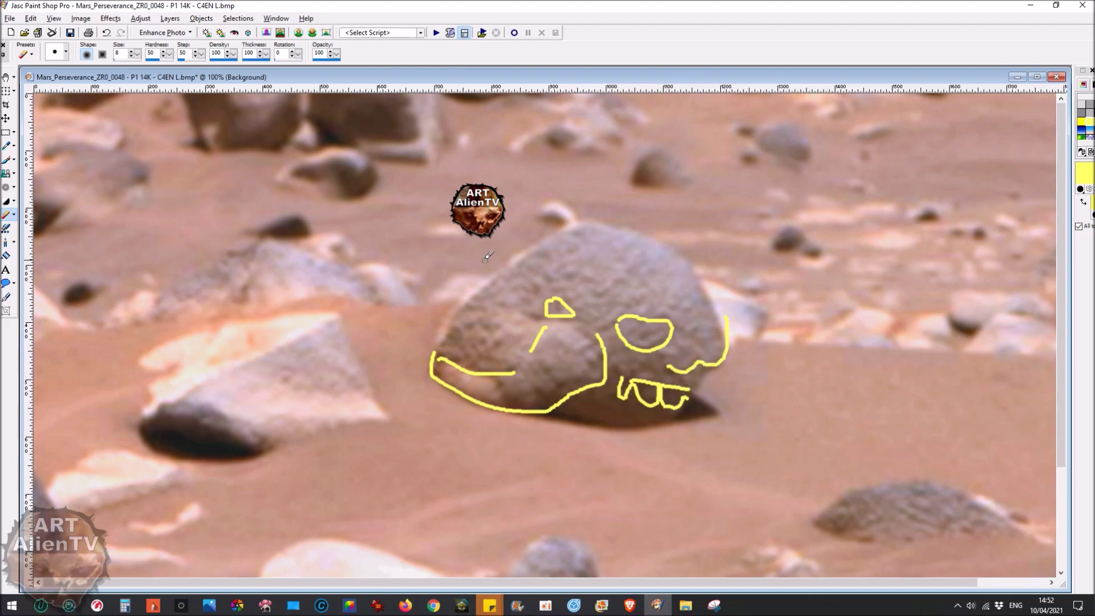
{"action": "mouse_move", "coordinate": [436, 342]}
{"action": "left_mouse_down"}
{"action": "mouse_move", "coordinate": [455, 305]}
{"action": "mouse_move", "coordinate": [512, 252]}
{"action": "mouse_move", "coordinate": [599, 226]}
{"action": "mouse_move", "coordinate": [681, 256]}
{"action": "mouse_move", "coordinate": [727, 321]}
{"action": "left_mouse_up"}
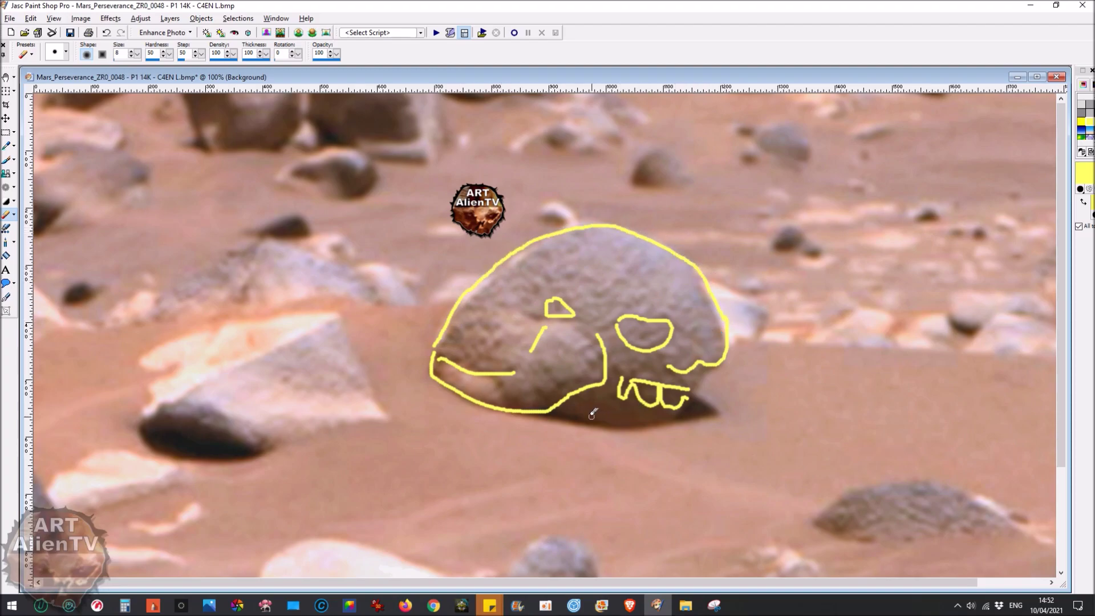
{"action": "mouse_move", "coordinate": [561, 411]}
{"action": "left_mouse_down"}
{"action": "mouse_move", "coordinate": [675, 433]}
{"action": "mouse_move", "coordinate": [698, 403]}
{"action": "left_mouse_up"}
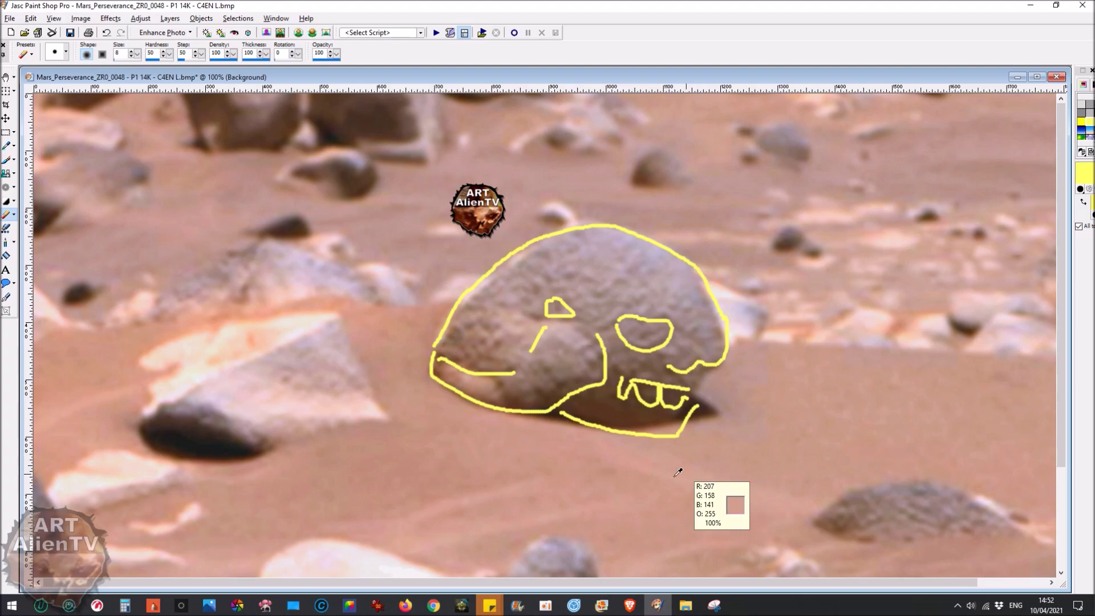
Step: Redraw the yellow lower jaw line under the rounded rock's right face and add a short brow stroke and pupil beside the left face's eye
{"action": "key", "text": "ctrl+z"}
{"action": "left_click_drag", "start_coordinate": [551, 410], "coordinate": [667, 420]}
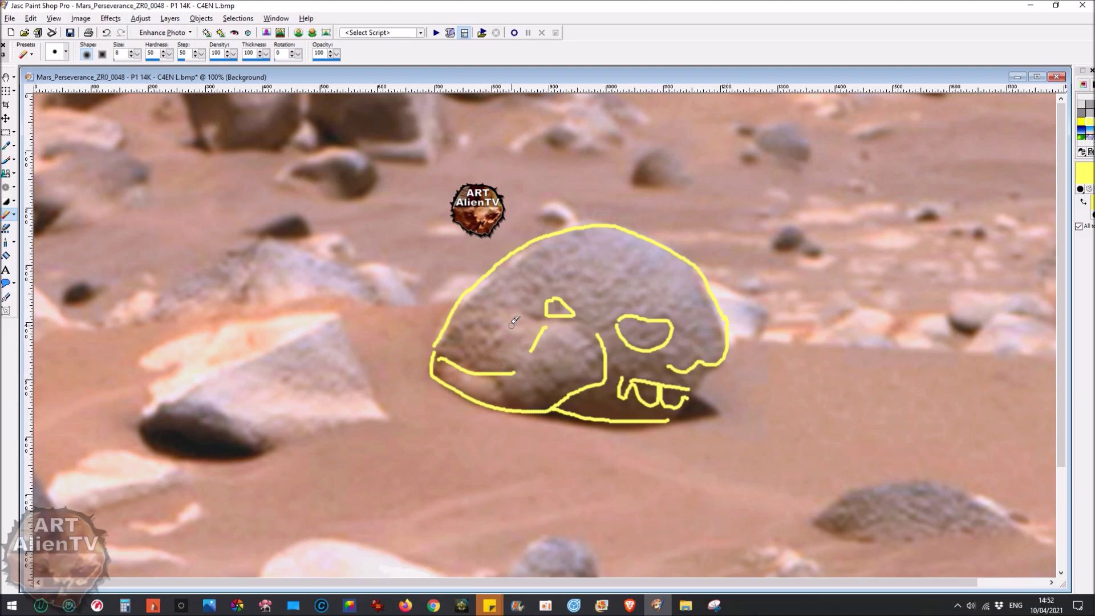
{"action": "left_click_drag", "start_coordinate": [498, 303], "coordinate": [526, 313]}
{"action": "left_click_drag", "start_coordinate": [716, 361], "coordinate": [708, 382]}
Step: Undo all the yellow strokes drawn on the large rounded rock
{"action": "key", "text": "ctrl+z"}
{"action": "key", "text": "ctrl+z"}
{"action": "key", "text": "ctrl+z"}
{"action": "key", "text": "ctrl+z"}
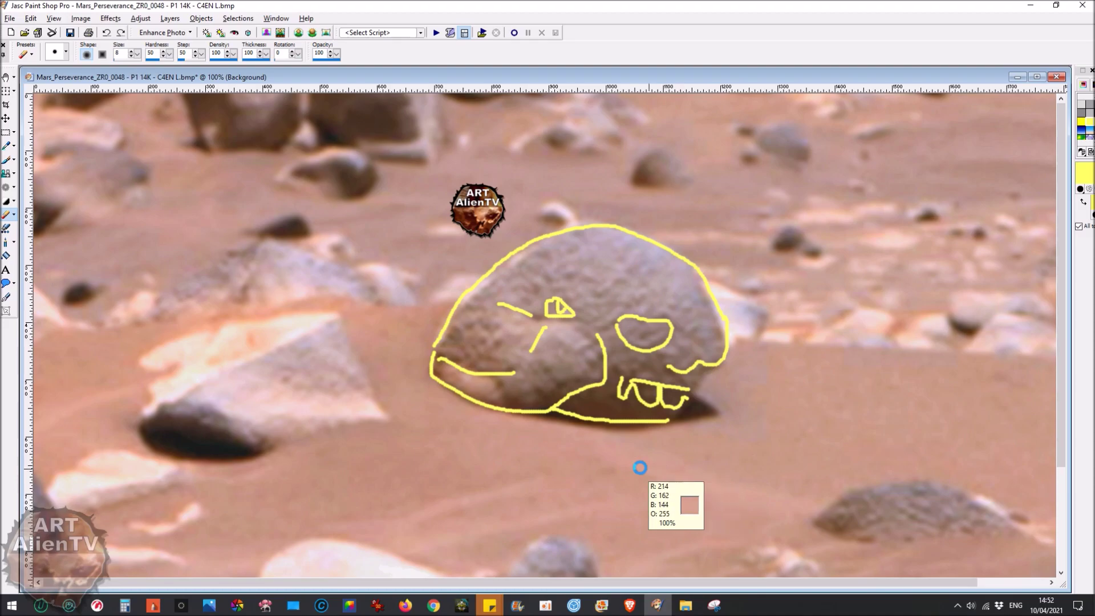
{"action": "key", "text": "ctrl+z"}
{"action": "key", "text": "ctrl+z"}
{"action": "key", "text": "ctrl+z"}
{"action": "key", "text": "ctrl+z"}
{"action": "key", "text": "ctrl+z"}
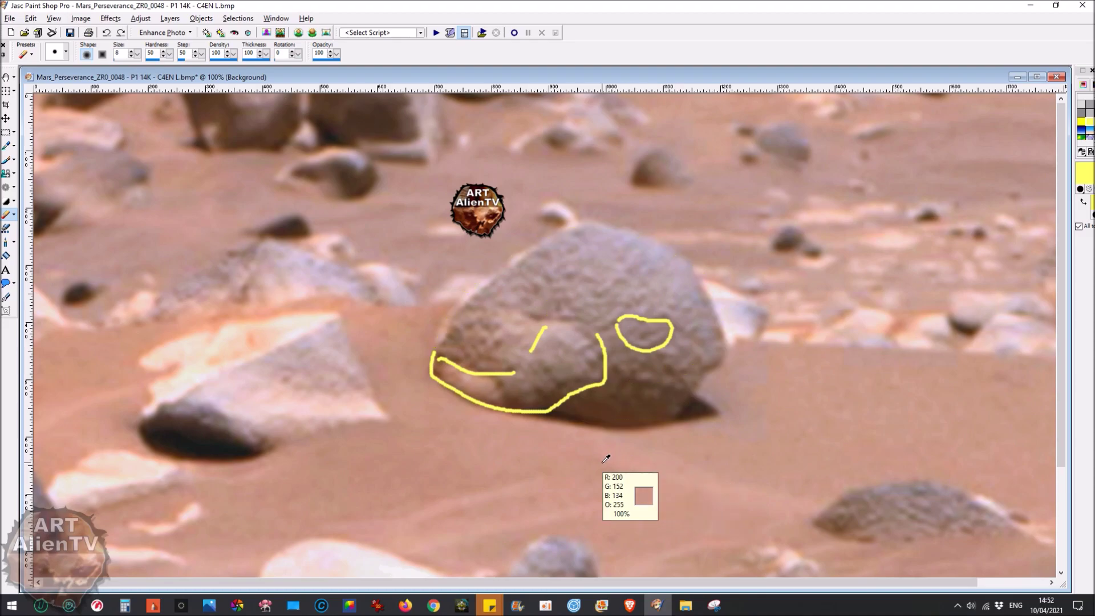
{"action": "key", "text": "ctrl+z"}
{"action": "key", "text": "ctrl+z"}
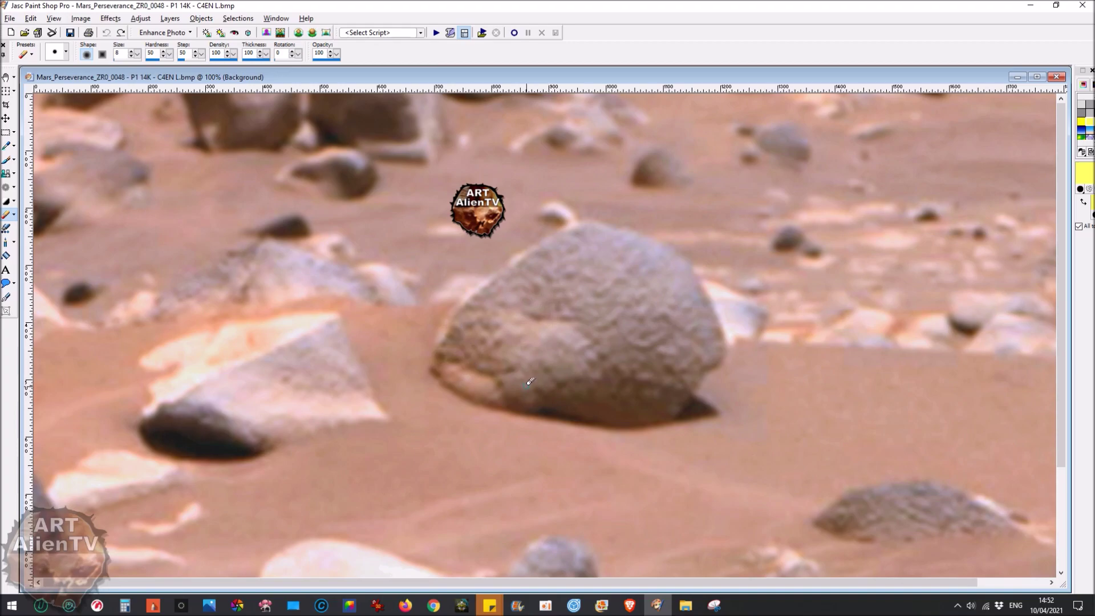
Step: Apply the "- 10 + 10" Brightness/Contrast preset to the C4EN L image twice
{"action": "key", "text": "shift+b"}
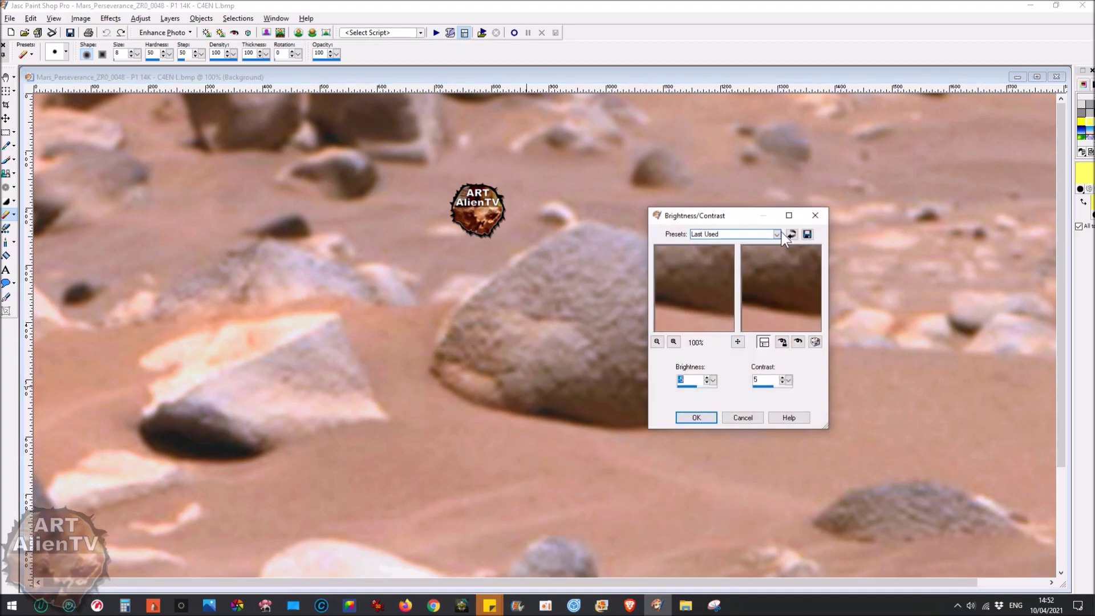
{"action": "left_click", "coordinate": [776, 234]}
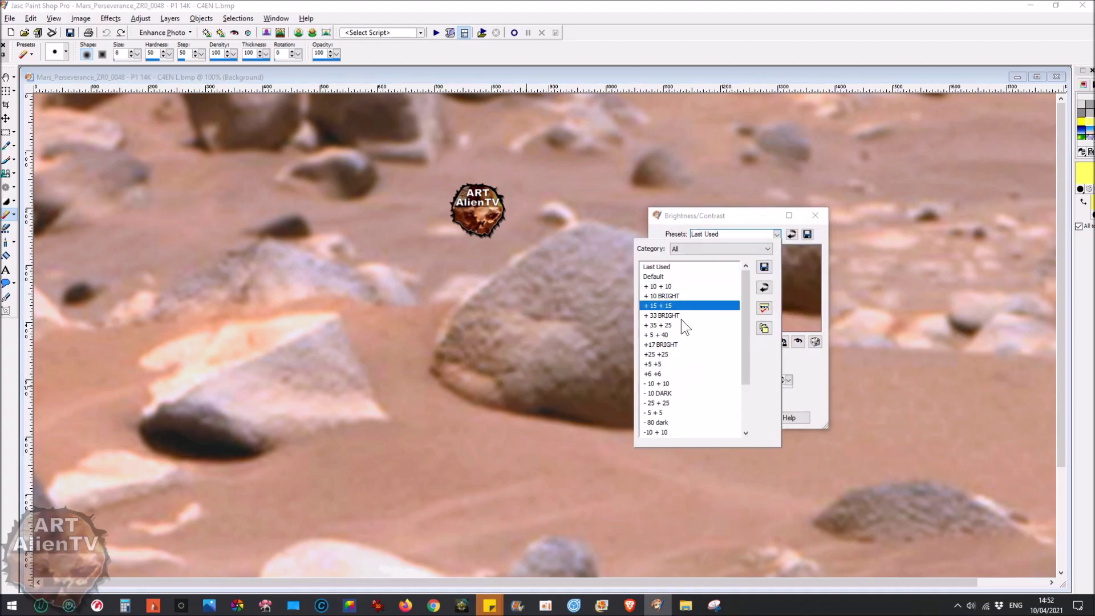
{"action": "left_click", "coordinate": [665, 384]}
{"action": "left_click", "coordinate": [695, 418]}
{"action": "key", "text": "shift+b"}
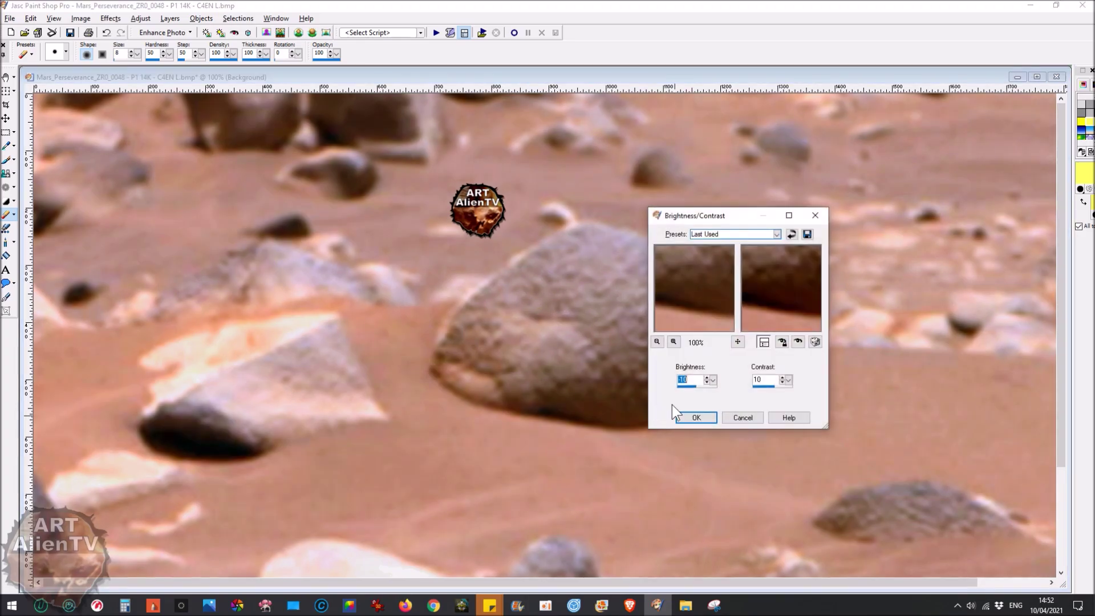
{"action": "left_click", "coordinate": [695, 417]}
Step: Trace the rounded rock's face in yellow with two eyes, a notched mouth, a curved jaw and cheek, and the upper-left outline
{"action": "scroll", "coordinate": [590, 368], "scroll_direction": "up", "scroll_amount": 1}
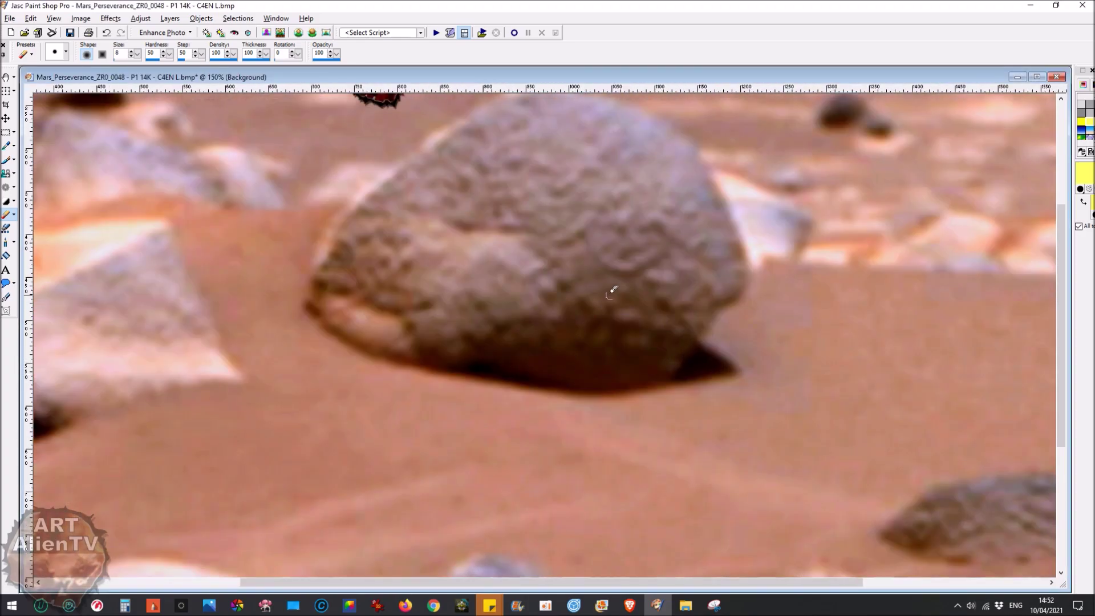
{"action": "mouse_move", "coordinate": [581, 234]}
{"action": "left_mouse_down"}
{"action": "mouse_move", "coordinate": [596, 260]}
{"action": "mouse_move", "coordinate": [622, 266]}
{"action": "mouse_move", "coordinate": [648, 260]}
{"action": "mouse_move", "coordinate": [664, 239]}
{"action": "mouse_move", "coordinate": [616, 228]}
{"action": "mouse_move", "coordinate": [545, 236]}
{"action": "left_mouse_up"}
{"action": "mouse_move", "coordinate": [477, 212]}
{"action": "left_mouse_down"}
{"action": "mouse_move", "coordinate": [517, 222]}
{"action": "mouse_move", "coordinate": [498, 205]}
{"action": "mouse_move", "coordinate": [500, 217]}
{"action": "mouse_move", "coordinate": [462, 224]}
{"action": "mouse_move", "coordinate": [524, 228]}
{"action": "left_mouse_up"}
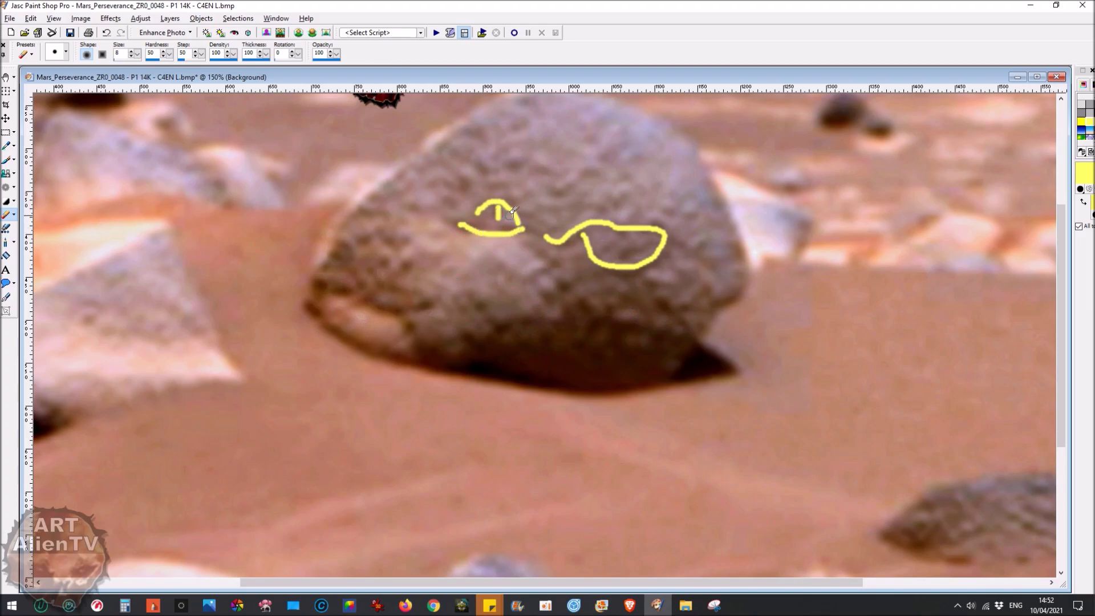
{"action": "mouse_move", "coordinate": [329, 280]}
{"action": "left_mouse_down"}
{"action": "mouse_move", "coordinate": [390, 307]}
{"action": "mouse_move", "coordinate": [444, 304]}
{"action": "left_mouse_up"}
{"action": "mouse_move", "coordinate": [310, 312]}
{"action": "left_mouse_down"}
{"action": "mouse_move", "coordinate": [396, 357]}
{"action": "mouse_move", "coordinate": [531, 346]}
{"action": "mouse_move", "coordinate": [571, 308]}
{"action": "mouse_move", "coordinate": [541, 255]}
{"action": "left_mouse_up"}
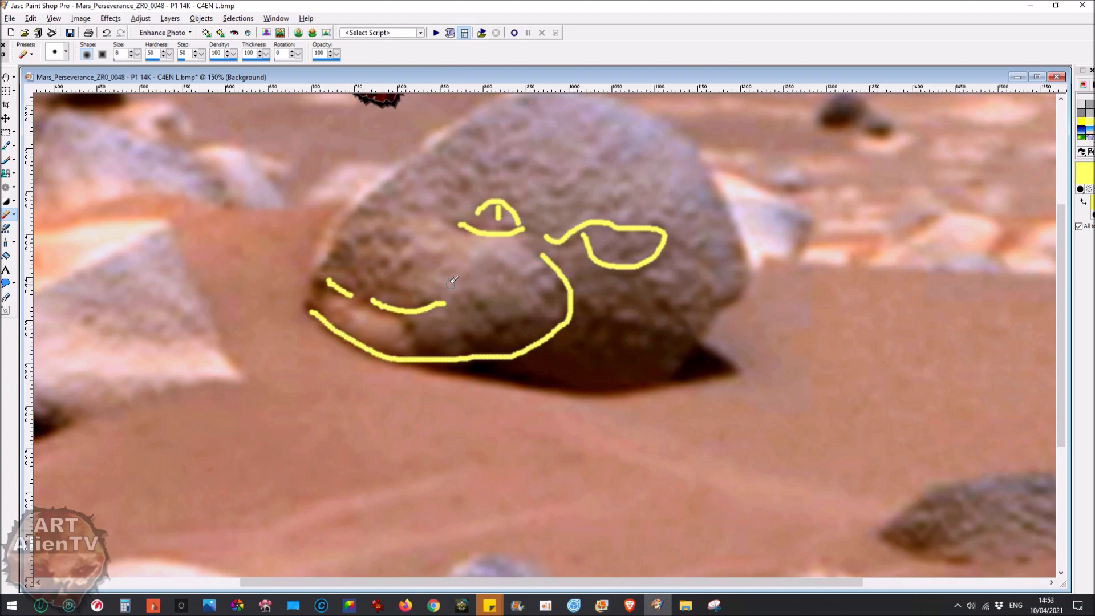
{"action": "mouse_move", "coordinate": [356, 297]}
{"action": "left_mouse_down"}
{"action": "mouse_move", "coordinate": [325, 287]}
{"action": "mouse_move", "coordinate": [320, 272]}
{"action": "mouse_move", "coordinate": [418, 298]}
{"action": "left_mouse_up"}
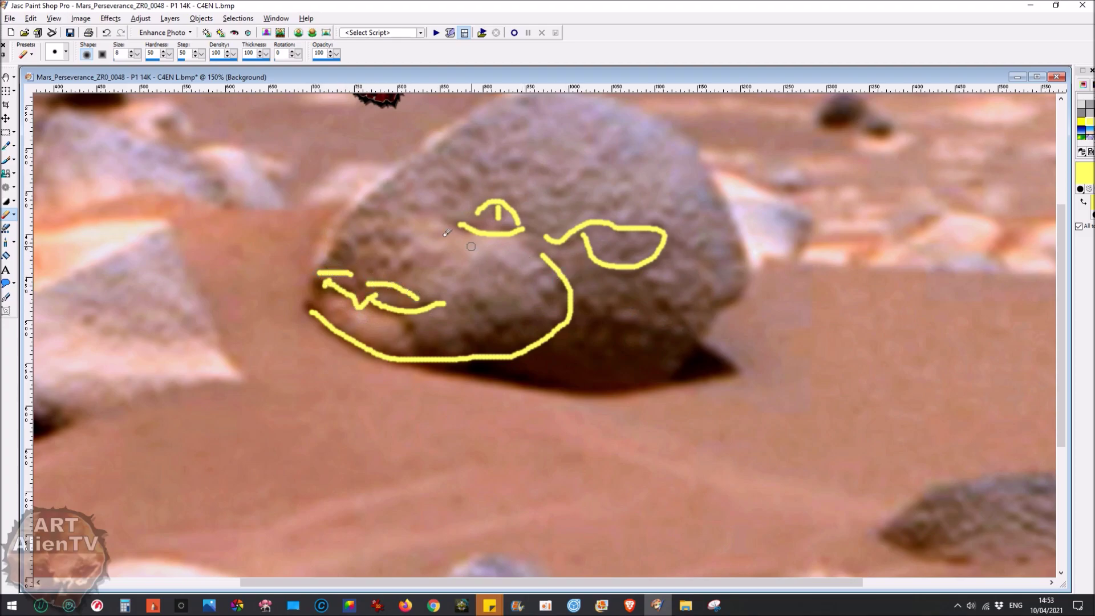
{"action": "left_click_drag", "start_coordinate": [329, 244], "coordinate": [419, 150]}
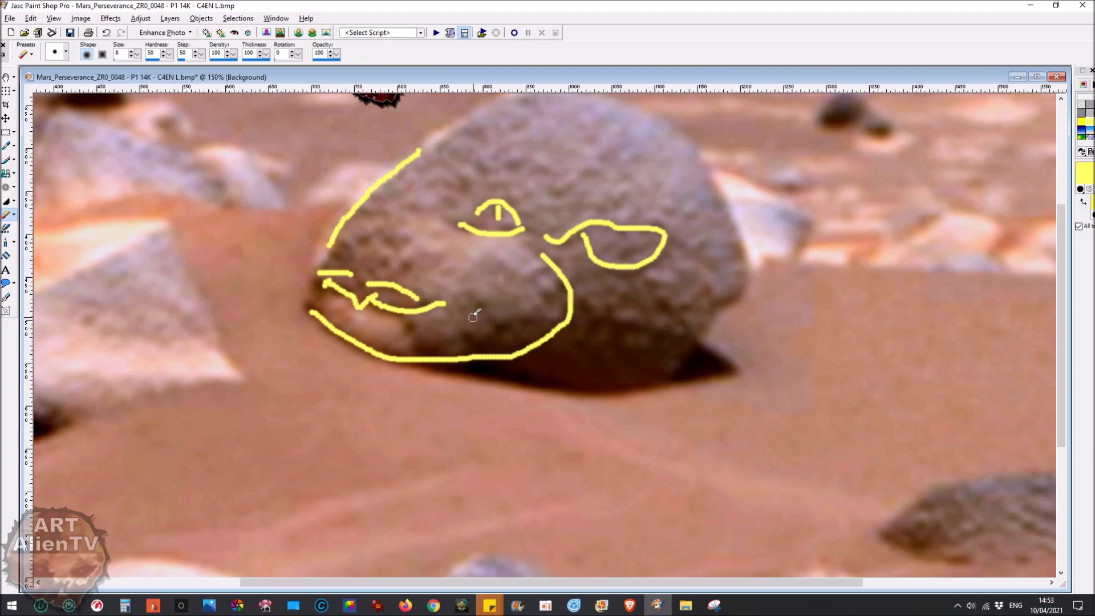
Step: Undo the yellow face strokes and both Brightness/Contrast adjustments on the C4EN L image
{"action": "scroll", "coordinate": [476, 314], "scroll_direction": "down", "scroll_amount": 1}
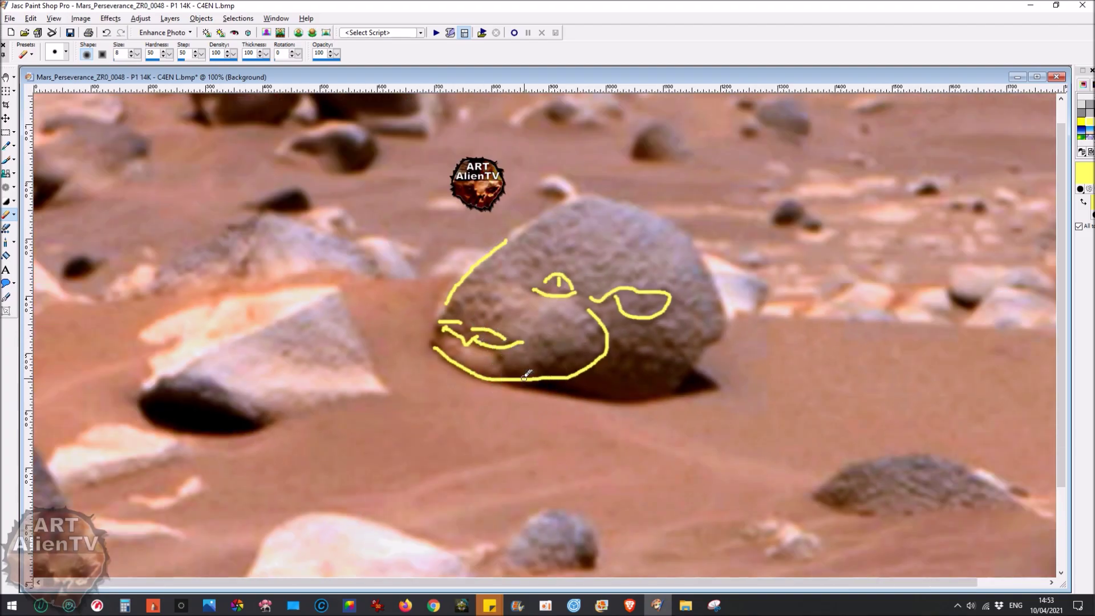
{"action": "key", "text": "ctrl+z"}
{"action": "key", "text": "ctrl+z"}
{"action": "key", "text": "ctrl+z"}
{"action": "key", "text": "ctrl+z"}
{"action": "key", "text": "ctrl+z"}
{"action": "key", "text": "ctrl+z"}
{"action": "key", "text": "ctrl+z"}
{"action": "key", "text": "ctrl+z"}
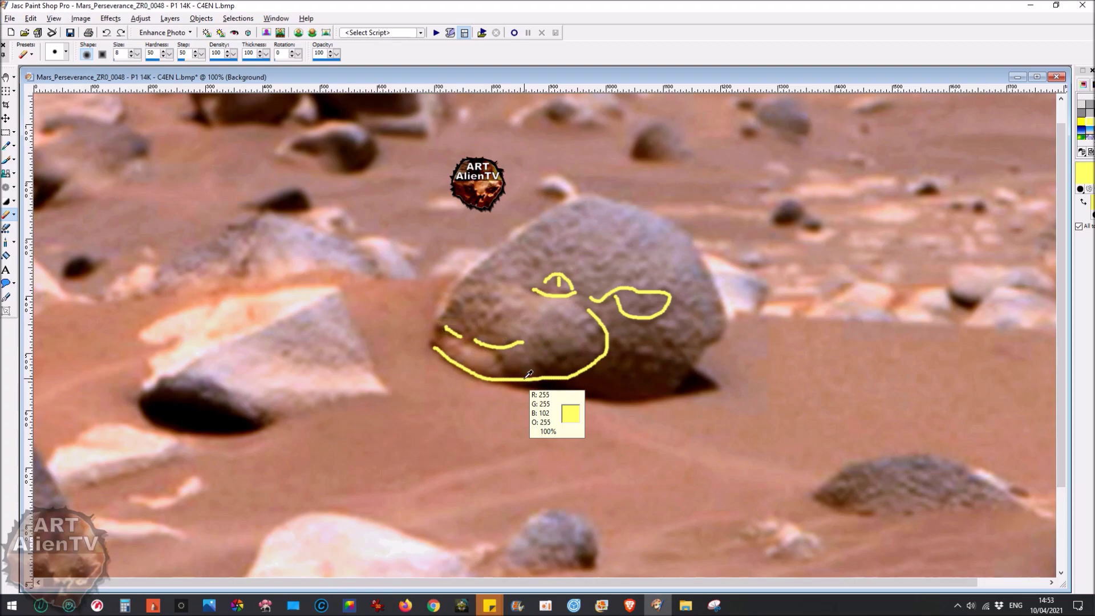
{"action": "key", "text": "ctrl+z"}
{"action": "key", "text": "ctrl+z"}
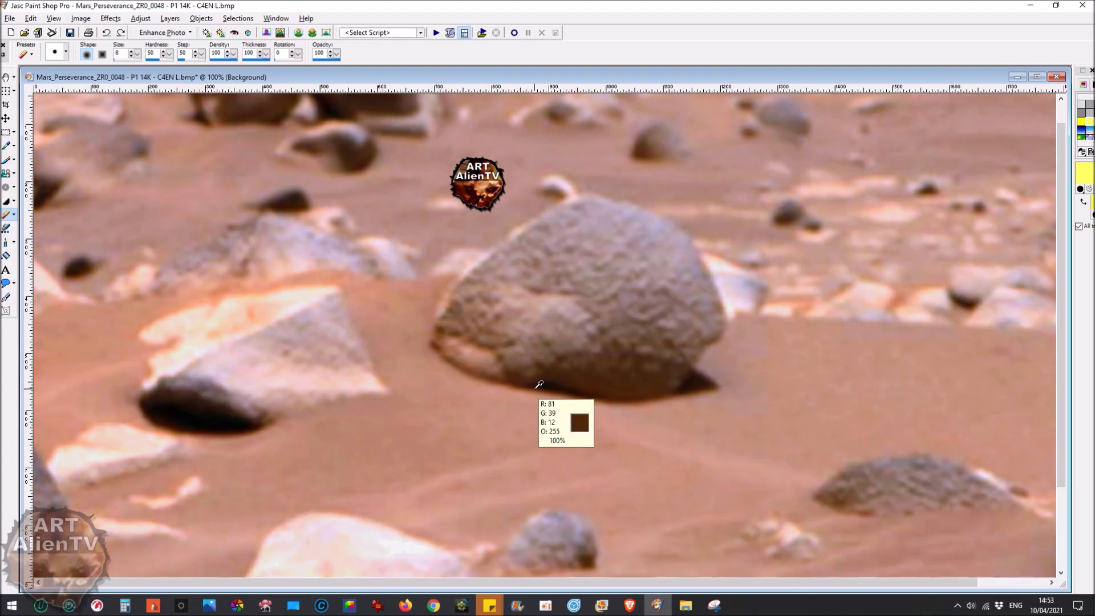
{"action": "key", "text": "ctrl+z"}
{"action": "key", "text": "ctrl+z"}
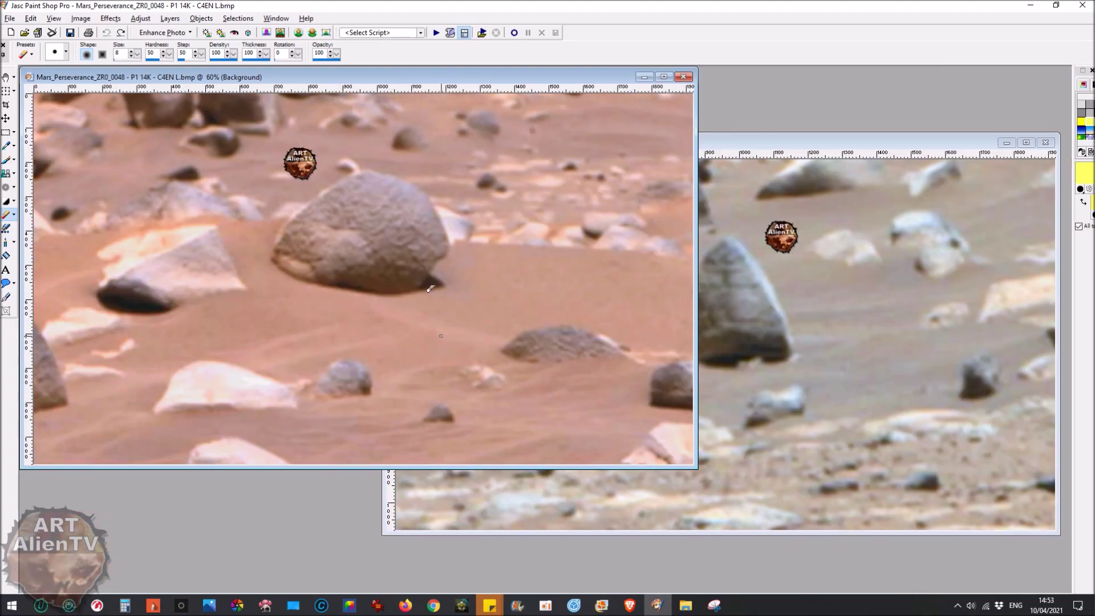
Step: Move the C4EN L image window aside and bring the C2EN L image forward, enlarged to 80%
{"action": "left_click_drag", "start_coordinate": [476, 76], "coordinate": [873, 148]}
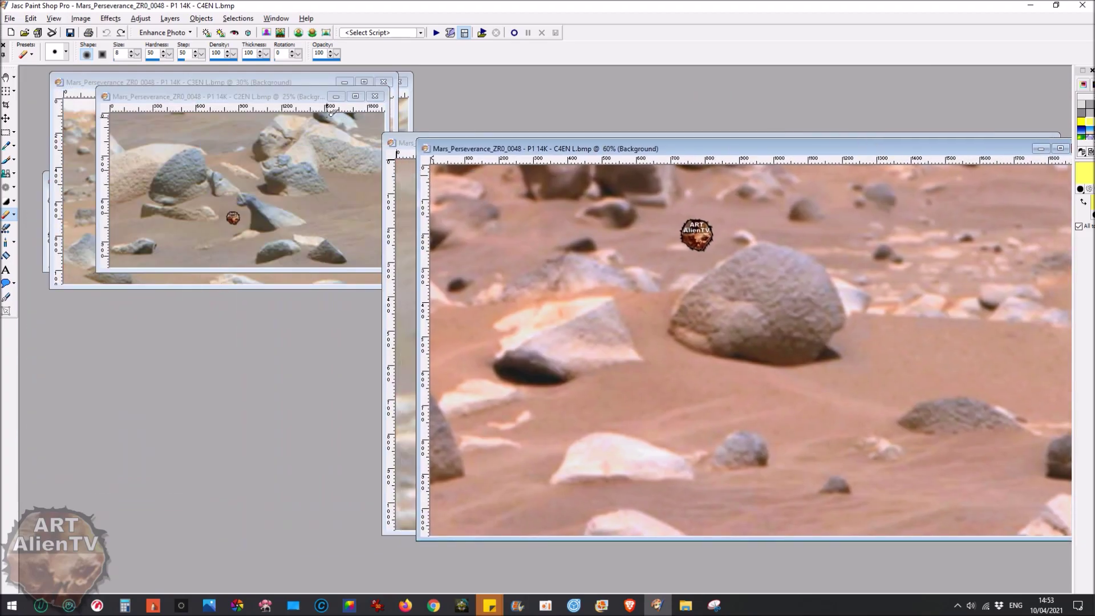
{"action": "left_click", "coordinate": [270, 102]}
{"action": "scroll", "coordinate": [343, 285], "scroll_direction": "up", "scroll_amount": 4}
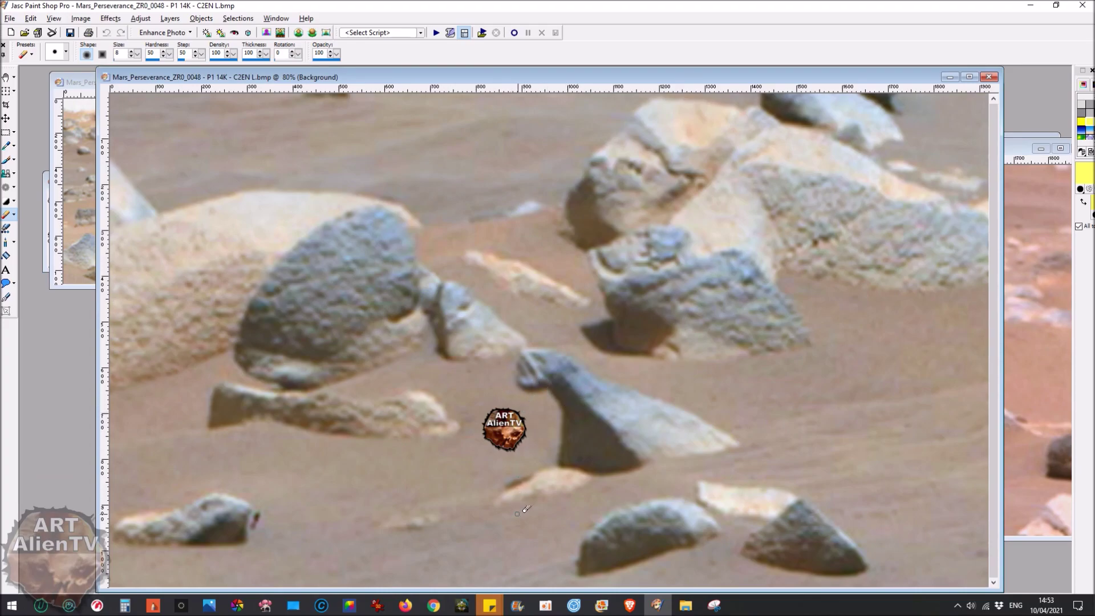
Step: Switch to the browser and examine the rocks around the hand-shaped rock in the enhanced PERCY SOL 48 MR panorama up close
{"action": "left_click", "coordinate": [630, 606]}
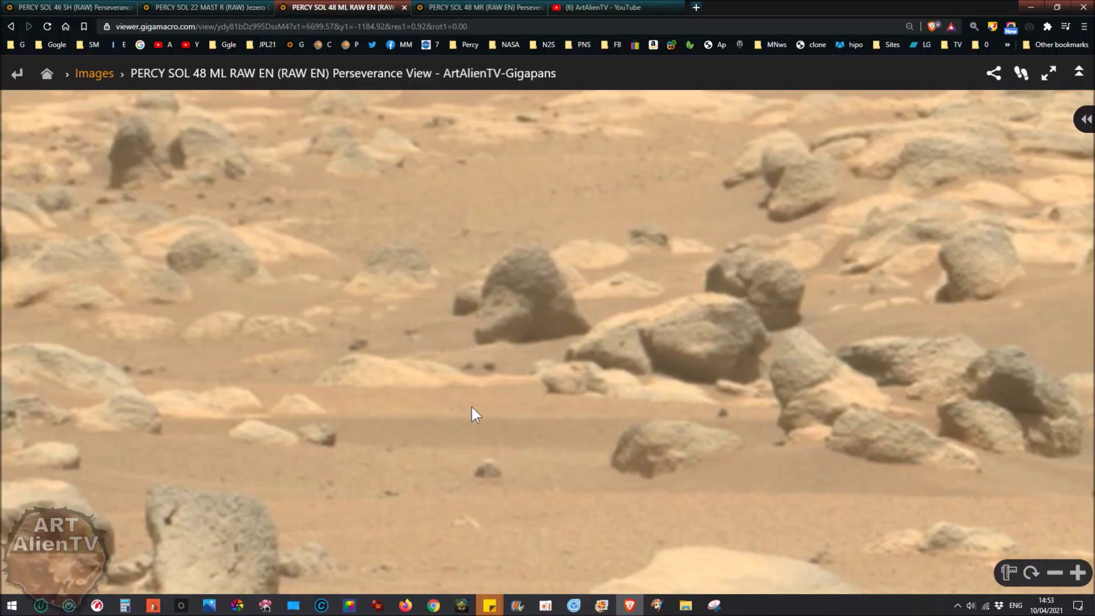
{"action": "scroll", "coordinate": [525, 342], "scroll_direction": "down", "scroll_amount": 10}
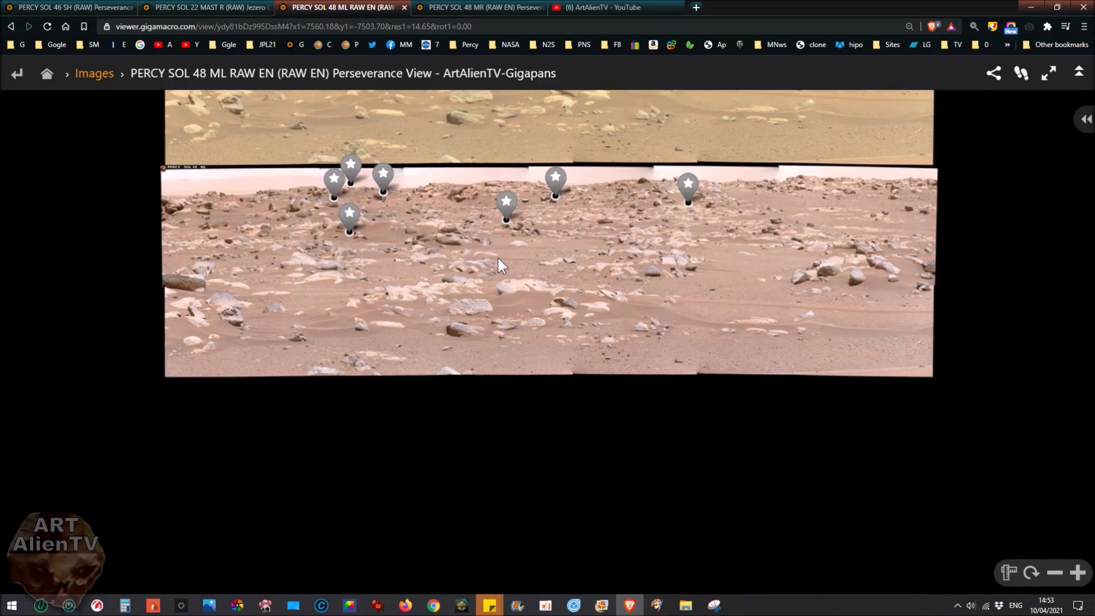
{"action": "left_click", "coordinate": [485, 7]}
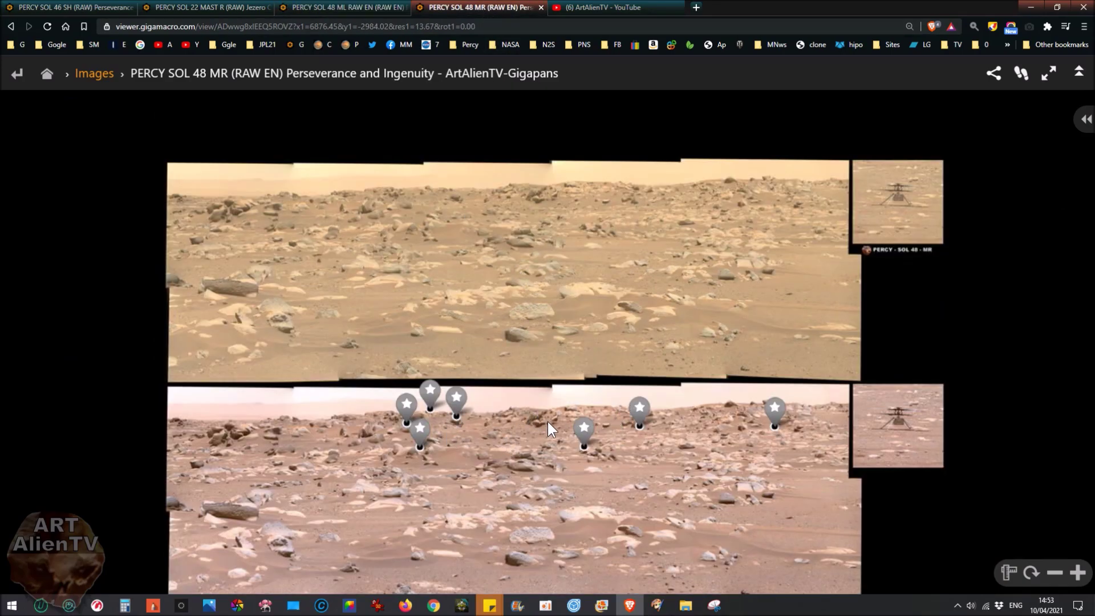
{"action": "scroll", "coordinate": [547, 422], "scroll_direction": "up", "scroll_amount": 3}
{"action": "left_click_drag", "start_coordinate": [508, 396], "coordinate": [733, 293]}
{"action": "scroll", "coordinate": [436, 323], "scroll_direction": "up", "scroll_amount": 3}
{"action": "mouse_move", "coordinate": [436, 323]}
{"action": "left_mouse_down"}
{"action": "mouse_move", "coordinate": [576, 350]}
{"action": "mouse_move", "coordinate": [615, 396]}
{"action": "mouse_move", "coordinate": [642, 379]}
{"action": "mouse_move", "coordinate": [626, 370]}
{"action": "left_mouse_up"}
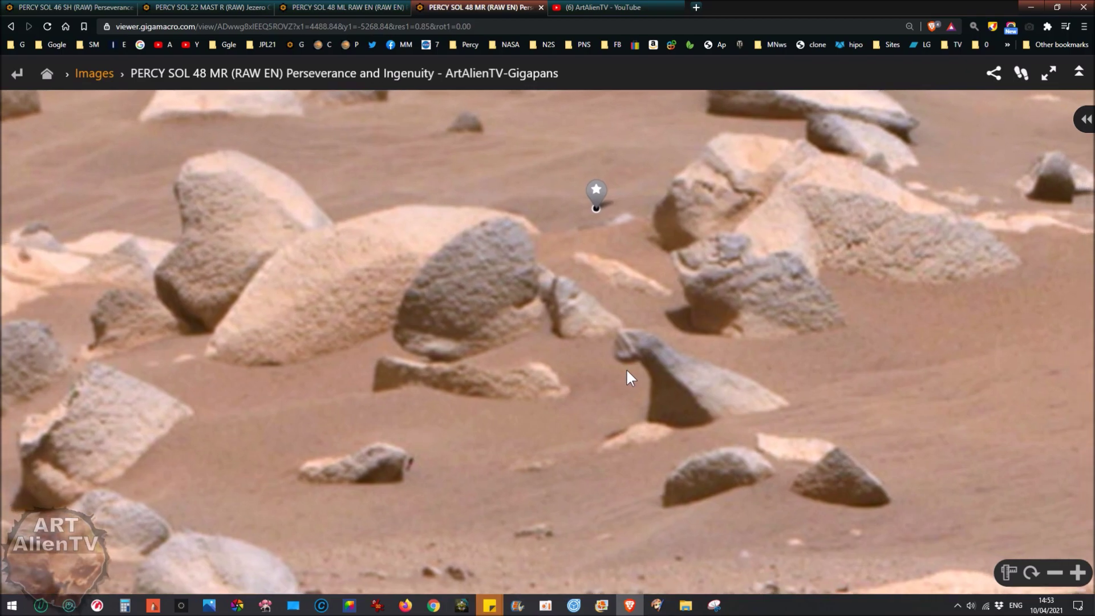
{"action": "left_click", "coordinate": [973, 27]}
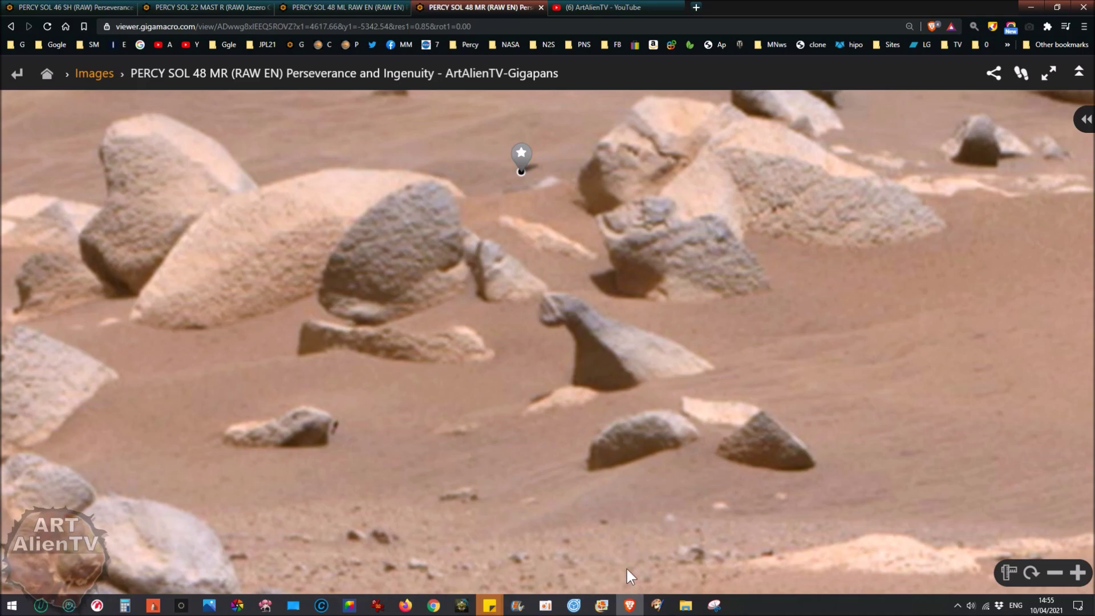
Step: Switch back to Paint Shop Pro and trace the hand-shaped rock in yellow: its fingers, long upper edge, front edge and shadow boundary
{"action": "left_click", "coordinate": [657, 612]}
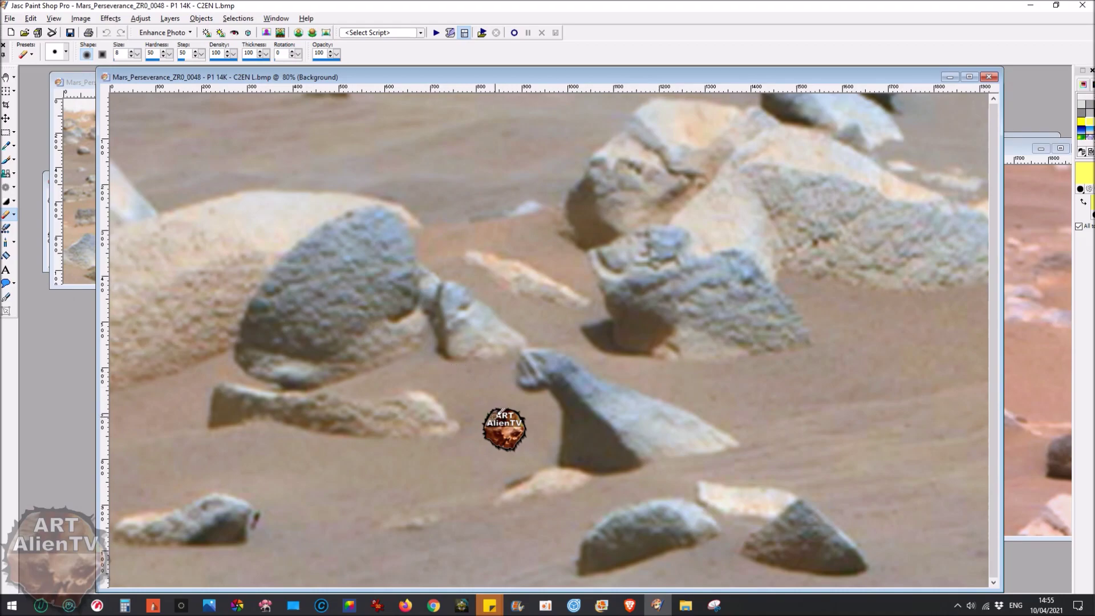
{"action": "scroll", "coordinate": [497, 411], "scroll_direction": "up", "scroll_amount": 3}
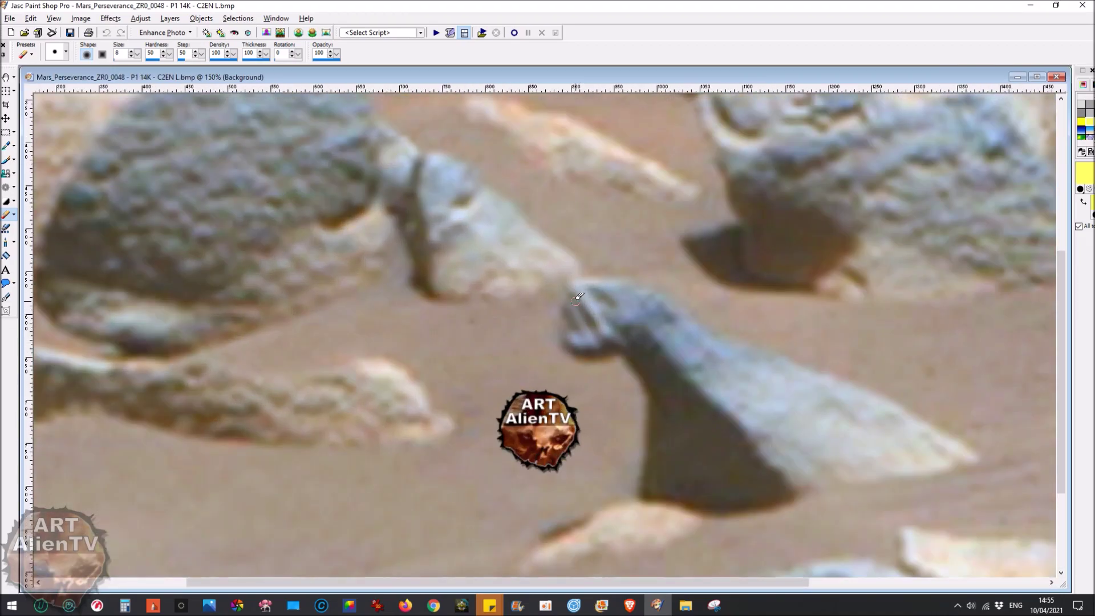
{"action": "left_click_drag", "start_coordinate": [569, 287], "coordinate": [602, 342]}
{"action": "mouse_move", "coordinate": [562, 306]}
{"action": "left_mouse_down"}
{"action": "mouse_move", "coordinate": [601, 341]}
{"action": "mouse_move", "coordinate": [574, 323]}
{"action": "mouse_move", "coordinate": [589, 355]}
{"action": "left_mouse_up"}
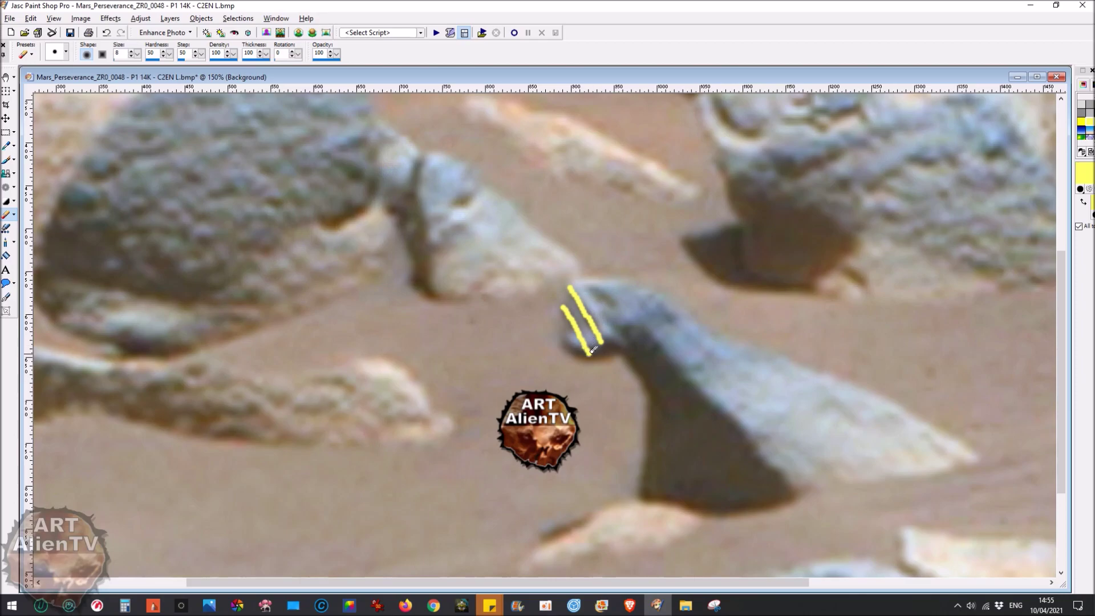
{"action": "mouse_move", "coordinate": [556, 318]}
{"action": "left_mouse_down"}
{"action": "mouse_move", "coordinate": [573, 362]}
{"action": "mouse_move", "coordinate": [596, 365]}
{"action": "mouse_move", "coordinate": [625, 344]}
{"action": "left_mouse_up"}
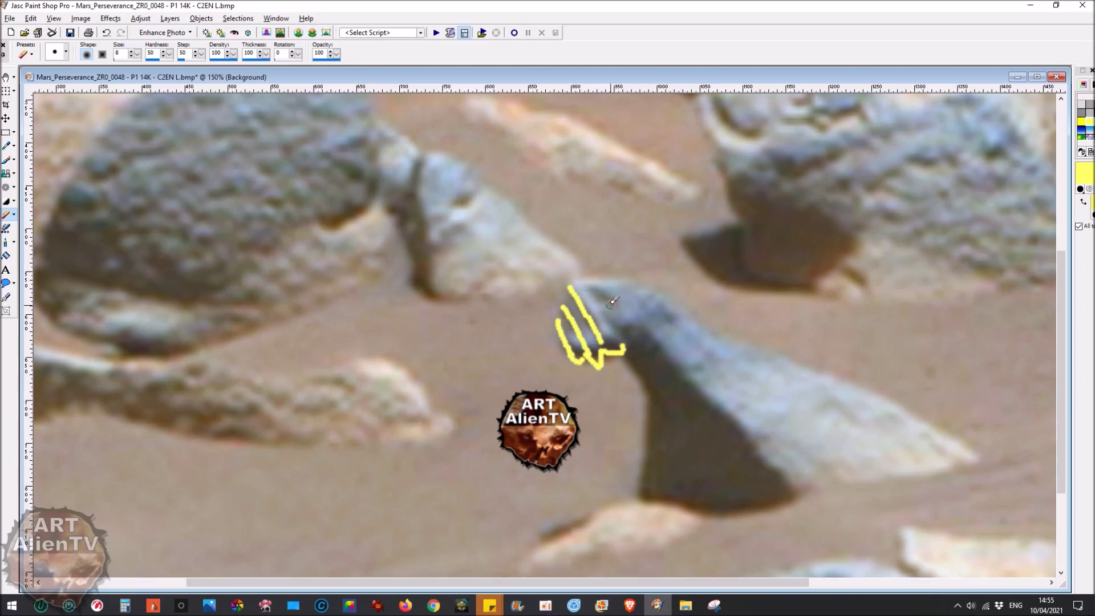
{"action": "mouse_move", "coordinate": [586, 287]}
{"action": "left_mouse_down"}
{"action": "mouse_move", "coordinate": [615, 304]}
{"action": "mouse_move", "coordinate": [594, 291]}
{"action": "mouse_move", "coordinate": [625, 351]}
{"action": "mouse_move", "coordinate": [615, 327]}
{"action": "mouse_move", "coordinate": [647, 355]}
{"action": "left_mouse_up"}
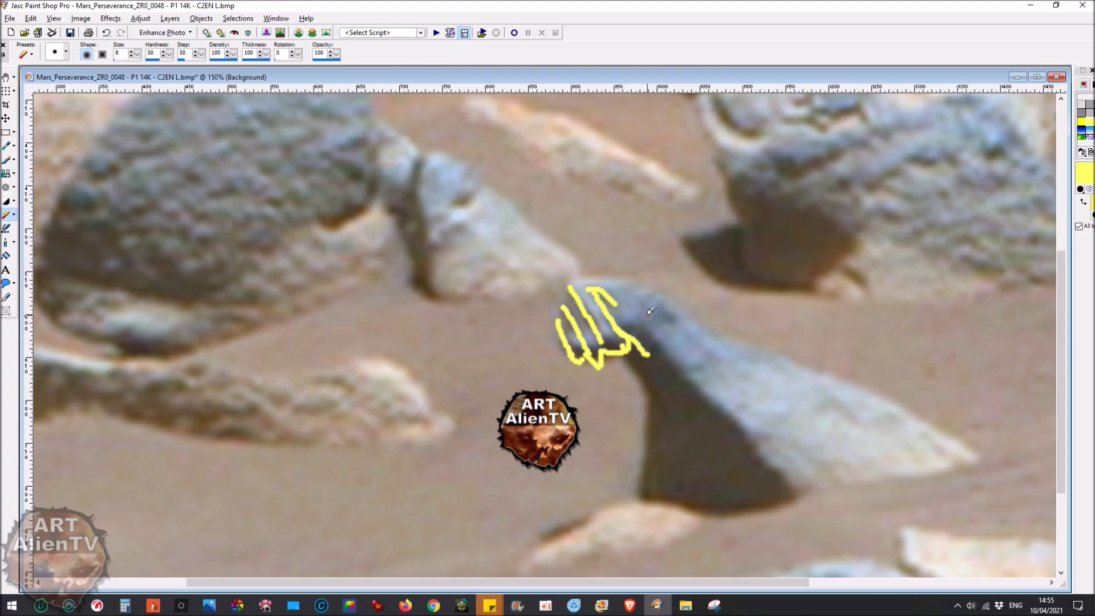
{"action": "mouse_move", "coordinate": [570, 285]}
{"action": "left_mouse_down"}
{"action": "mouse_move", "coordinate": [587, 279]}
{"action": "mouse_move", "coordinate": [650, 298]}
{"action": "mouse_move", "coordinate": [881, 399]}
{"action": "left_mouse_up"}
{"action": "mouse_move", "coordinate": [631, 365]}
{"action": "left_mouse_down"}
{"action": "mouse_move", "coordinate": [647, 391]}
{"action": "mouse_move", "coordinate": [641, 502]}
{"action": "left_mouse_up"}
{"action": "left_click_drag", "start_coordinate": [691, 370], "coordinate": [769, 456]}
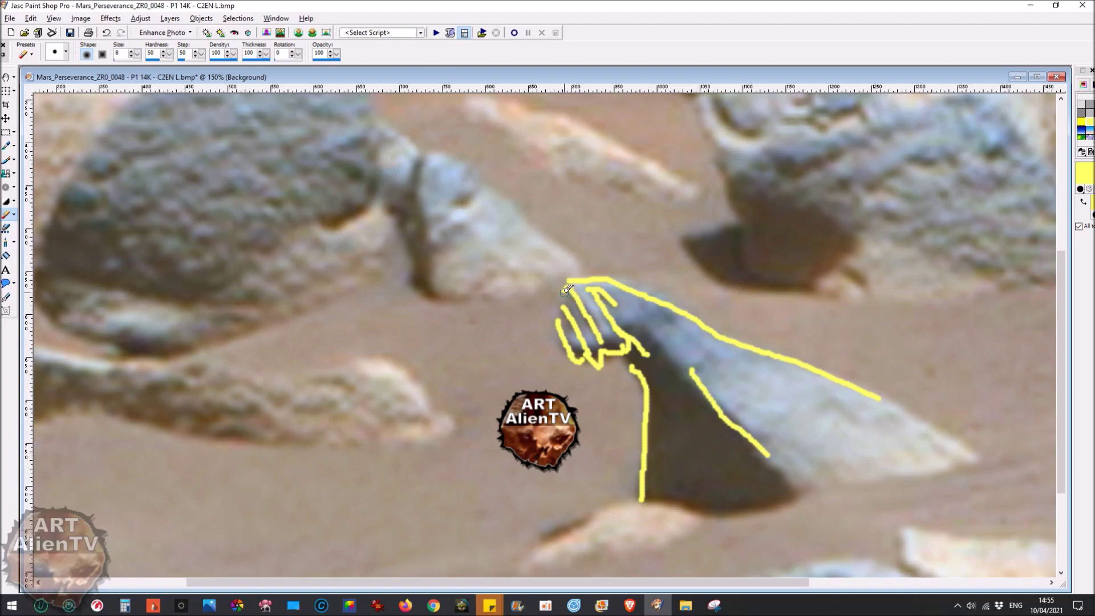
Step: Undo all the yellow strokes drawn on the hand-shaped rock
{"action": "scroll", "coordinate": [563, 386], "scroll_direction": "down", "scroll_amount": 1}
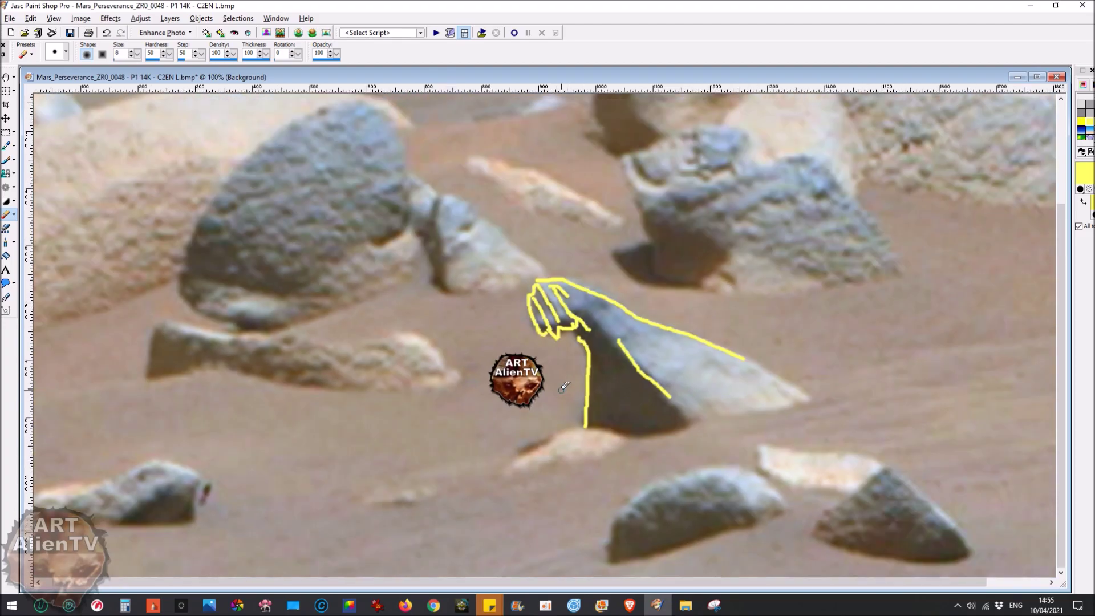
{"action": "key", "text": "ctrl+z"}
{"action": "key", "text": "ctrl+z"}
{"action": "key", "text": "ctrl+z"}
{"action": "key", "text": "ctrl+z"}
{"action": "key", "text": "ctrl+z"}
{"action": "key", "text": "ctrl+z"}
{"action": "key", "text": "ctrl+z"}
{"action": "key", "text": "ctrl+z"}
{"action": "key", "text": "ctrl+z"}
{"action": "key", "text": "ctrl+z"}
{"action": "key", "text": "ctrl+z"}
{"action": "key", "text": "ctrl+z"}
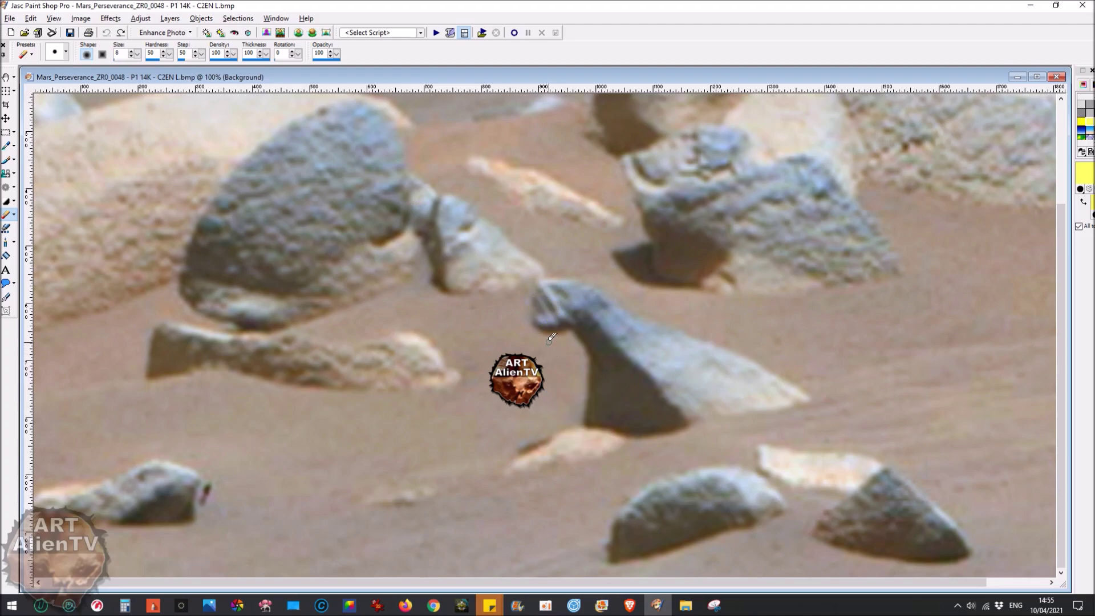
Step: Examine the rocks around the hand-shaped one, then reduce the C2EN L image to 80% and shift its window off the image behind it
{"action": "scroll", "coordinate": [594, 288], "scroll_direction": "up", "scroll_amount": 1}
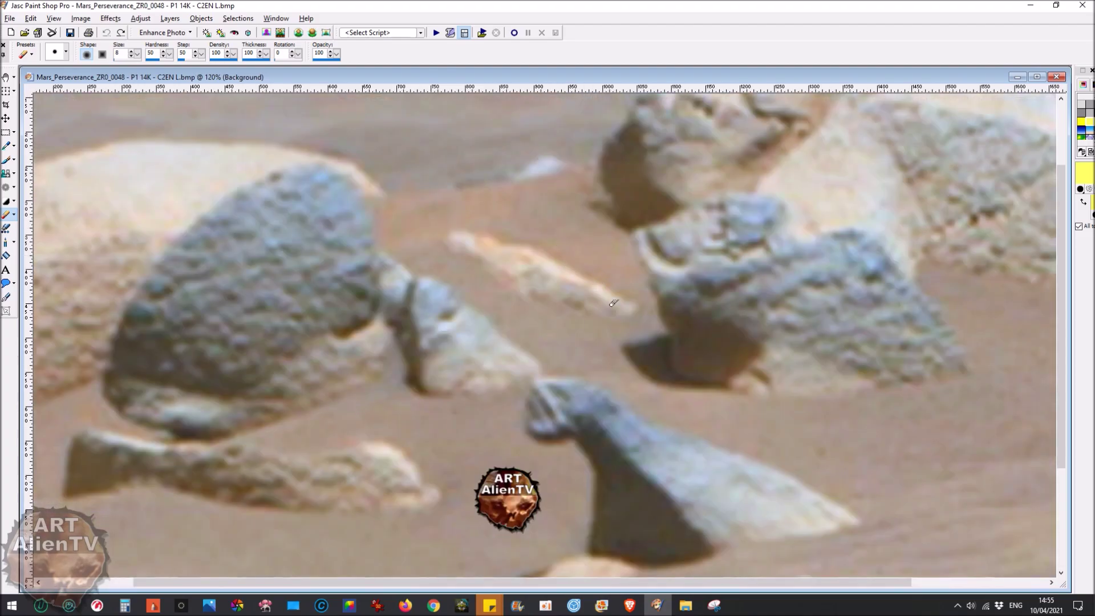
{"action": "scroll", "coordinate": [483, 313], "scroll_direction": "down", "scroll_amount": 1}
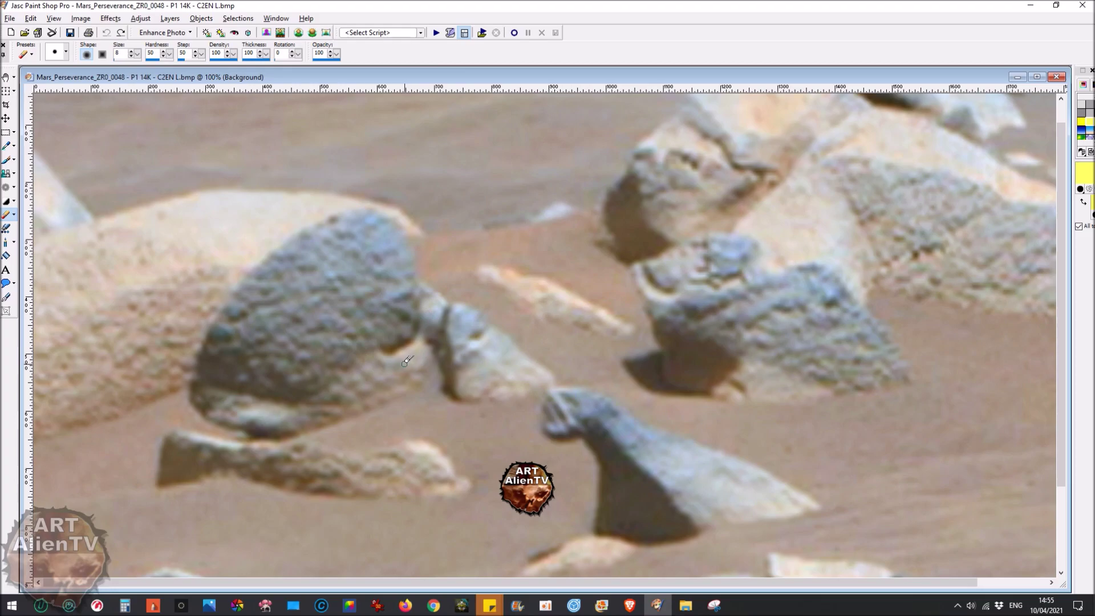
{"action": "scroll", "coordinate": [372, 351], "scroll_direction": "down", "scroll_amount": 1}
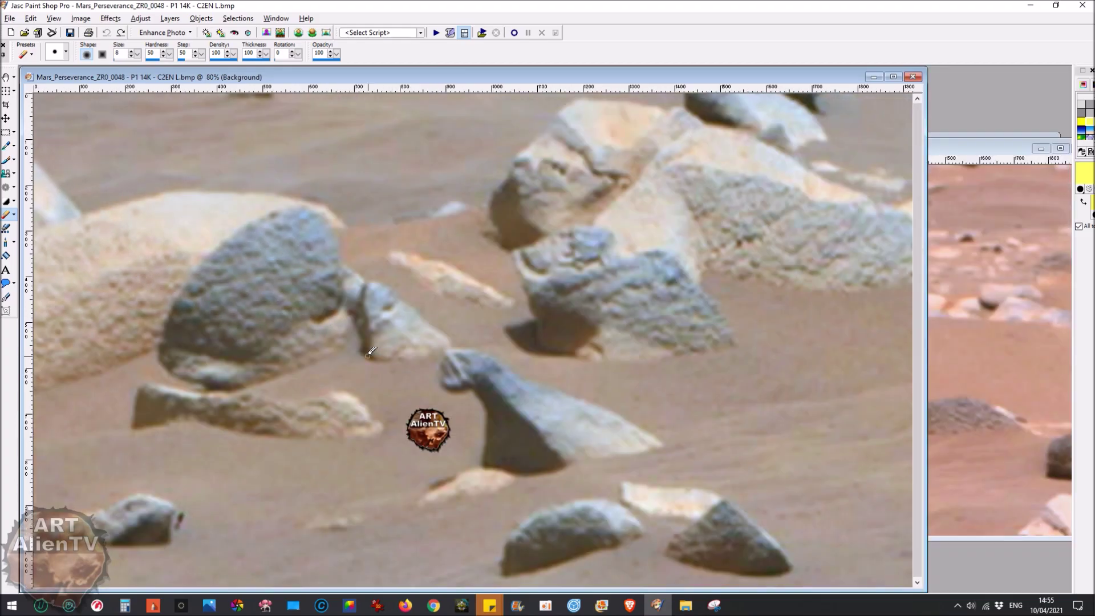
{"action": "left_click_drag", "start_coordinate": [742, 75], "coordinate": [861, 87]}
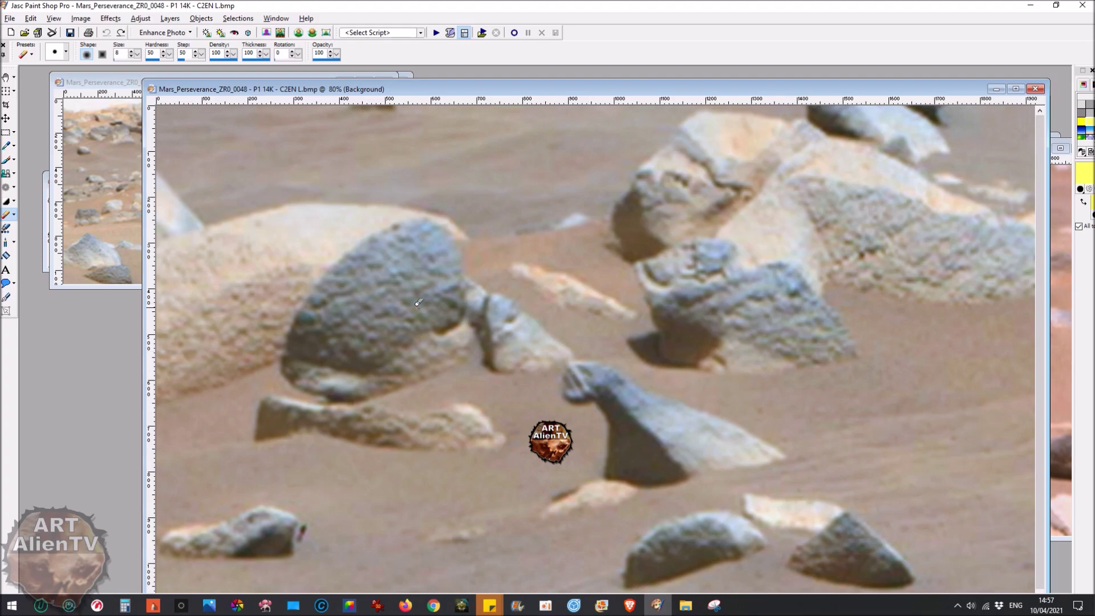
{"action": "scroll", "coordinate": [368, 318], "scroll_direction": "up", "scroll_amount": 1}
{"action": "scroll", "coordinate": [355, 337], "scroll_direction": "up", "scroll_amount": 1}
{"action": "left_click_drag", "start_coordinate": [329, 389], "coordinate": [228, 368]}
{"action": "mouse_move", "coordinate": [225, 357]}
{"action": "left_mouse_down"}
{"action": "mouse_move", "coordinate": [319, 217]}
{"action": "mouse_move", "coordinate": [394, 157]}
{"action": "mouse_move", "coordinate": [448, 144]}
{"action": "mouse_move", "coordinate": [498, 240]}
{"action": "left_mouse_up"}
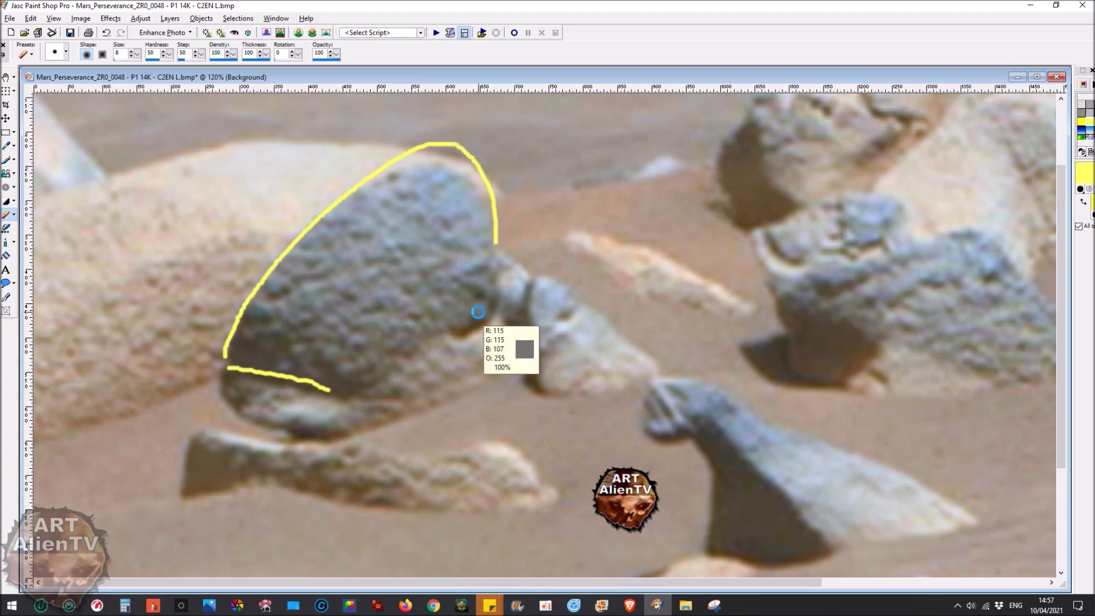
{"action": "key", "text": "ctrl+z"}
{"action": "key", "text": "ctrl+z"}
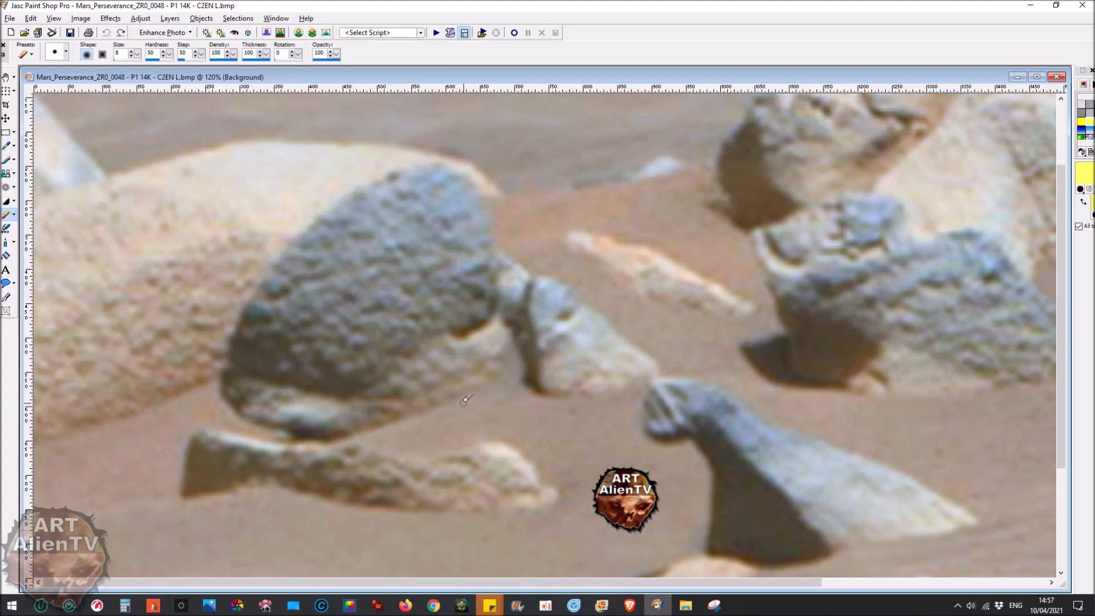
Step: Trace the large dark domed rock in yellow as a head: jaw and mouth line, ear, domed outline and closed eye
{"action": "mouse_move", "coordinate": [478, 390]}
{"action": "left_mouse_down"}
{"action": "mouse_move", "coordinate": [334, 435]}
{"action": "mouse_move", "coordinate": [265, 428]}
{"action": "mouse_move", "coordinate": [228, 399]}
{"action": "mouse_move", "coordinate": [222, 374]}
{"action": "mouse_move", "coordinate": [322, 392]}
{"action": "mouse_move", "coordinate": [409, 349]}
{"action": "left_mouse_up"}
{"action": "mouse_move", "coordinate": [463, 280]}
{"action": "left_mouse_down"}
{"action": "mouse_move", "coordinate": [490, 266]}
{"action": "mouse_move", "coordinate": [497, 292]}
{"action": "mouse_move", "coordinate": [483, 330]}
{"action": "mouse_move", "coordinate": [460, 333]}
{"action": "left_mouse_up"}
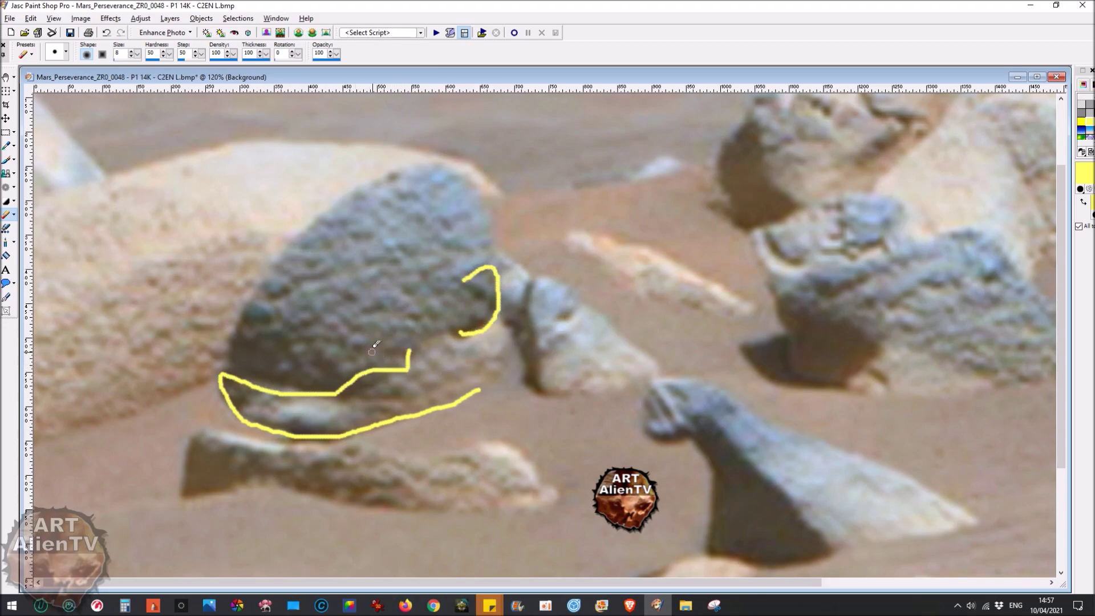
{"action": "mouse_move", "coordinate": [227, 367]}
{"action": "left_mouse_down"}
{"action": "mouse_move", "coordinate": [284, 241]}
{"action": "mouse_move", "coordinate": [313, 206]}
{"action": "mouse_move", "coordinate": [365, 177]}
{"action": "mouse_move", "coordinate": [419, 158]}
{"action": "mouse_move", "coordinate": [458, 164]}
{"action": "mouse_move", "coordinate": [495, 209]}
{"action": "mouse_move", "coordinate": [502, 257]}
{"action": "left_mouse_up"}
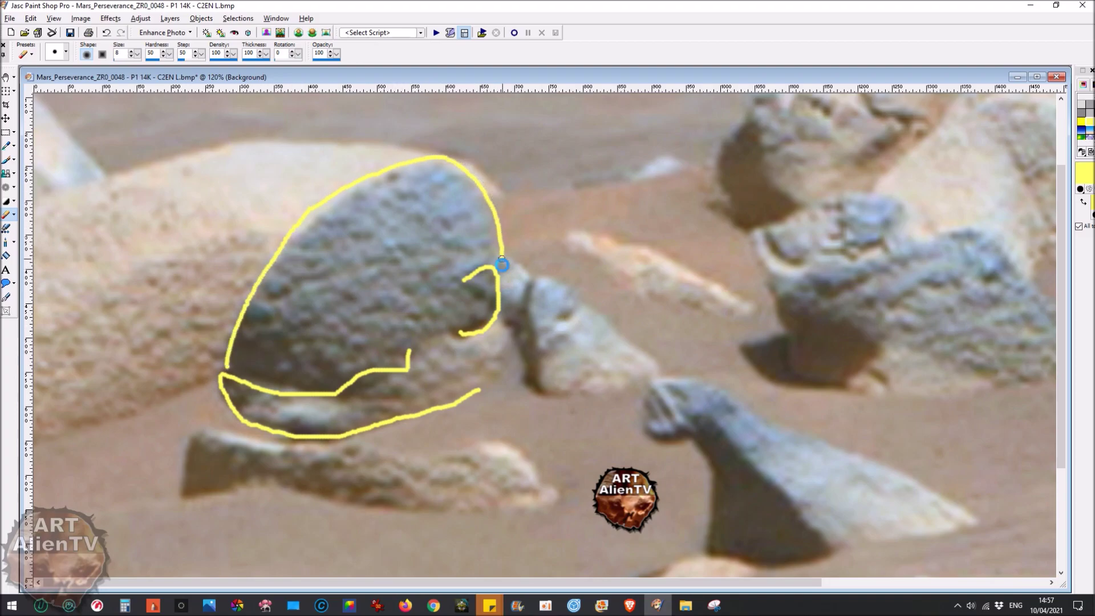
{"action": "mouse_move", "coordinate": [470, 295]}
{"action": "left_mouse_down"}
{"action": "mouse_move", "coordinate": [482, 298]}
{"action": "mouse_move", "coordinate": [473, 304]}
{"action": "left_mouse_up"}
{"action": "left_click_drag", "start_coordinate": [249, 344], "coordinate": [290, 337]}
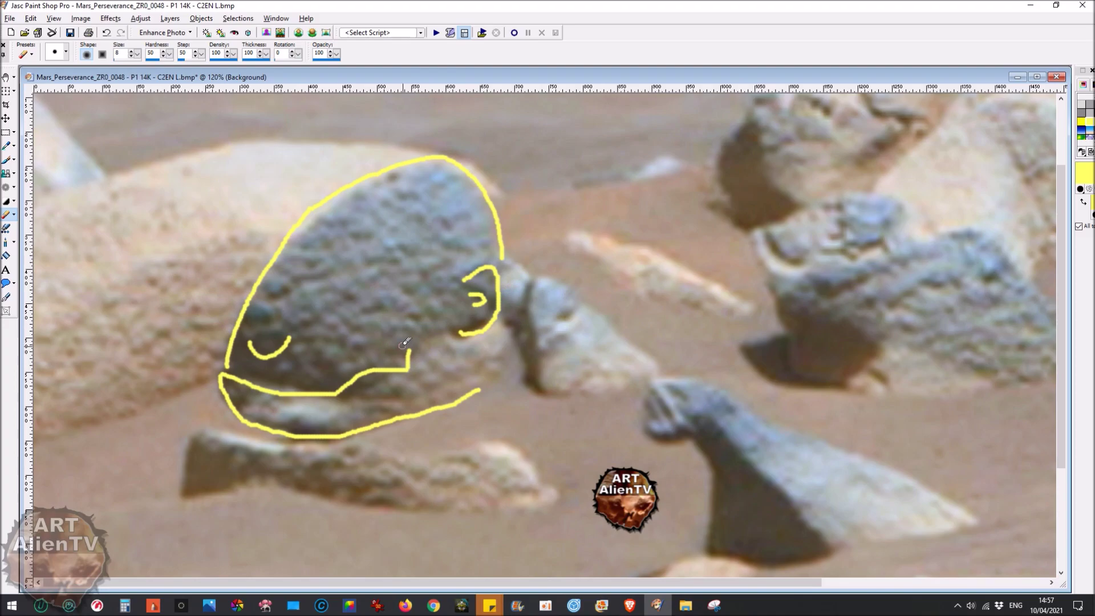
Step: Trace the face on top of the dark rock beneath the pale boulder: front edge, upper profile, eye area and small mouth marks
{"action": "scroll", "coordinate": [399, 342], "scroll_direction": "down", "scroll_amount": 1}
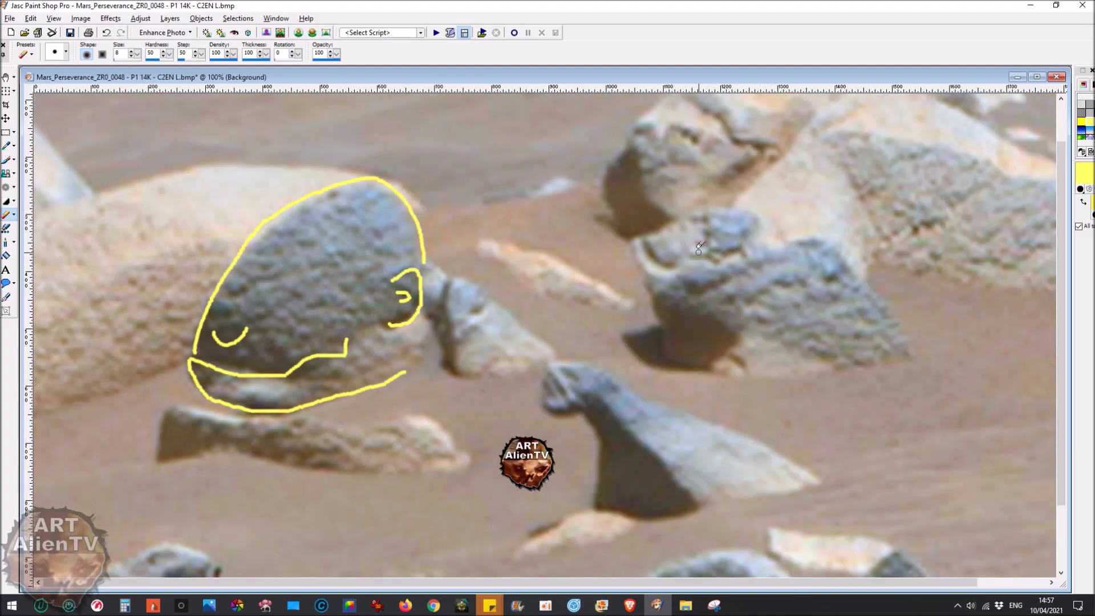
{"action": "scroll", "coordinate": [669, 305], "scroll_direction": "up", "scroll_amount": 1}
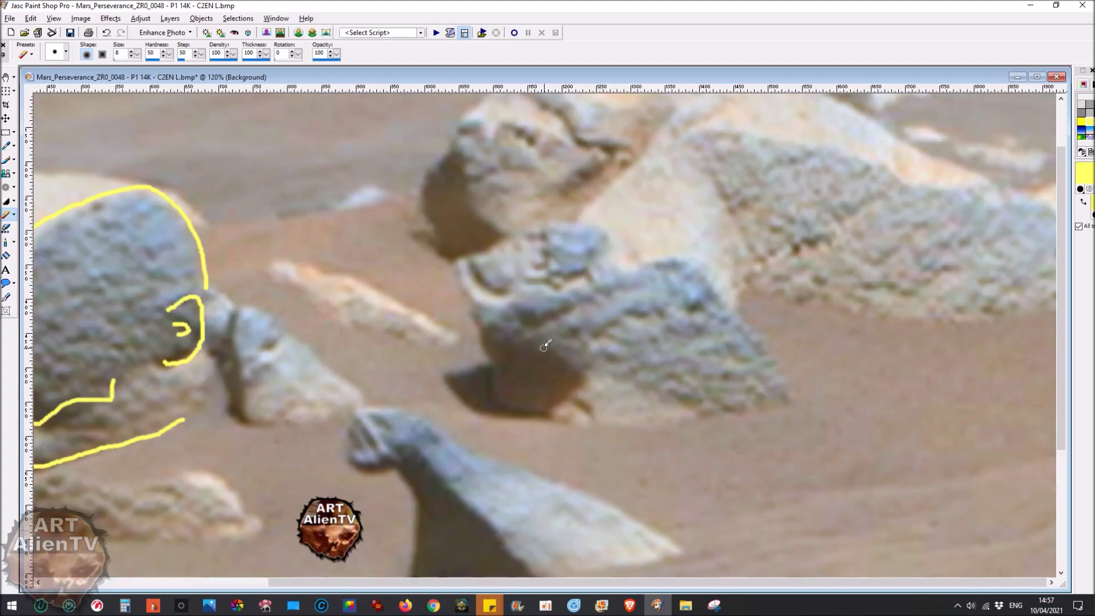
{"action": "mouse_move", "coordinate": [470, 257]}
{"action": "left_mouse_down"}
{"action": "mouse_move", "coordinate": [498, 299]}
{"action": "mouse_move", "coordinate": [455, 274]}
{"action": "mouse_move", "coordinate": [482, 344]}
{"action": "left_mouse_up"}
{"action": "mouse_move", "coordinate": [474, 254]}
{"action": "left_mouse_down"}
{"action": "mouse_move", "coordinate": [563, 221]}
{"action": "mouse_move", "coordinate": [603, 223]}
{"action": "mouse_move", "coordinate": [624, 243]}
{"action": "left_mouse_up"}
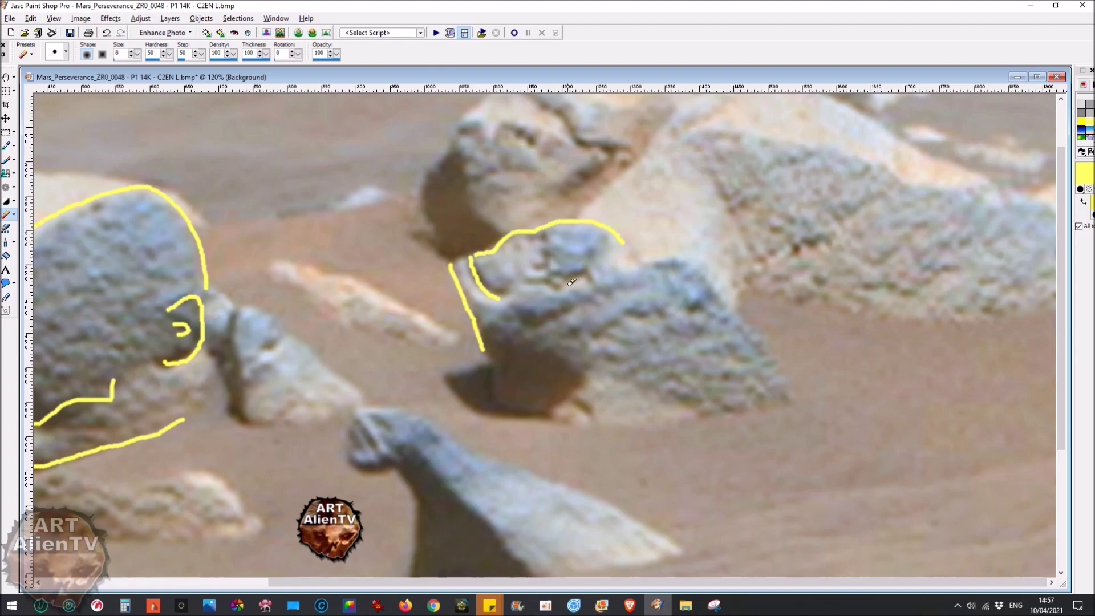
{"action": "left_click", "coordinate": [544, 236]}
{"action": "mouse_move", "coordinate": [546, 237]}
{"action": "left_mouse_down"}
{"action": "mouse_move", "coordinate": [524, 242]}
{"action": "mouse_move", "coordinate": [524, 268]}
{"action": "mouse_move", "coordinate": [513, 239]}
{"action": "left_mouse_up"}
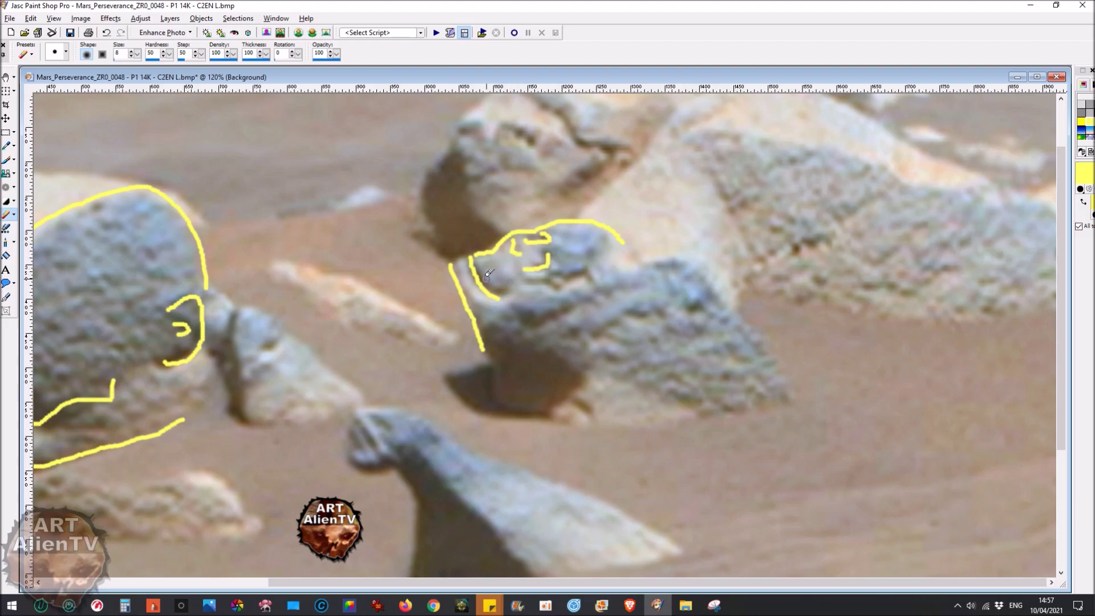
{"action": "left_click_drag", "start_coordinate": [492, 284], "coordinate": [483, 283]}
Step: Extend the yellow outline of that dark rock behind the head, down its shadowed front and along its sloping back
{"action": "left_click_drag", "start_coordinate": [623, 229], "coordinate": [657, 250]}
{"action": "left_click_drag", "start_coordinate": [489, 352], "coordinate": [504, 412]}
{"action": "mouse_move", "coordinate": [684, 265]}
{"action": "left_mouse_down"}
{"action": "mouse_move", "coordinate": [723, 278]}
{"action": "mouse_move", "coordinate": [752, 332]}
{"action": "left_mouse_up"}
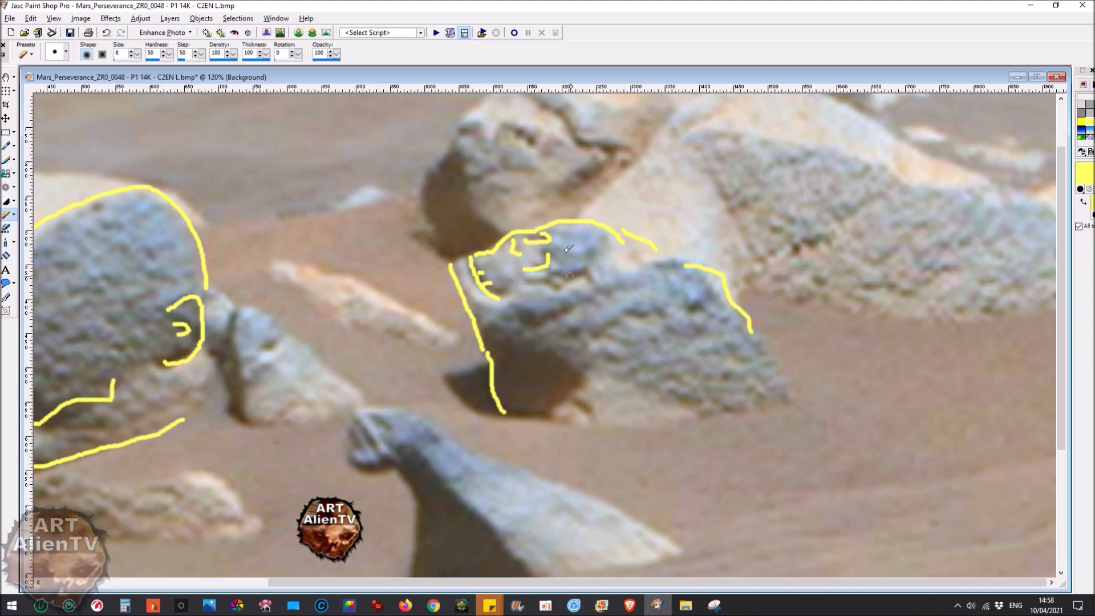
Step: Trace the face on the pale rock above in yellow with eyes, nose, mouth and front profile, undoing the stray and head strokes
{"action": "scroll", "coordinate": [485, 193], "scroll_direction": "left", "scroll_amount": 2}
{"action": "scroll", "coordinate": [486, 193], "scroll_direction": "up", "scroll_amount": 3}
{"action": "left_click_drag", "start_coordinate": [497, 195], "coordinate": [519, 194]}
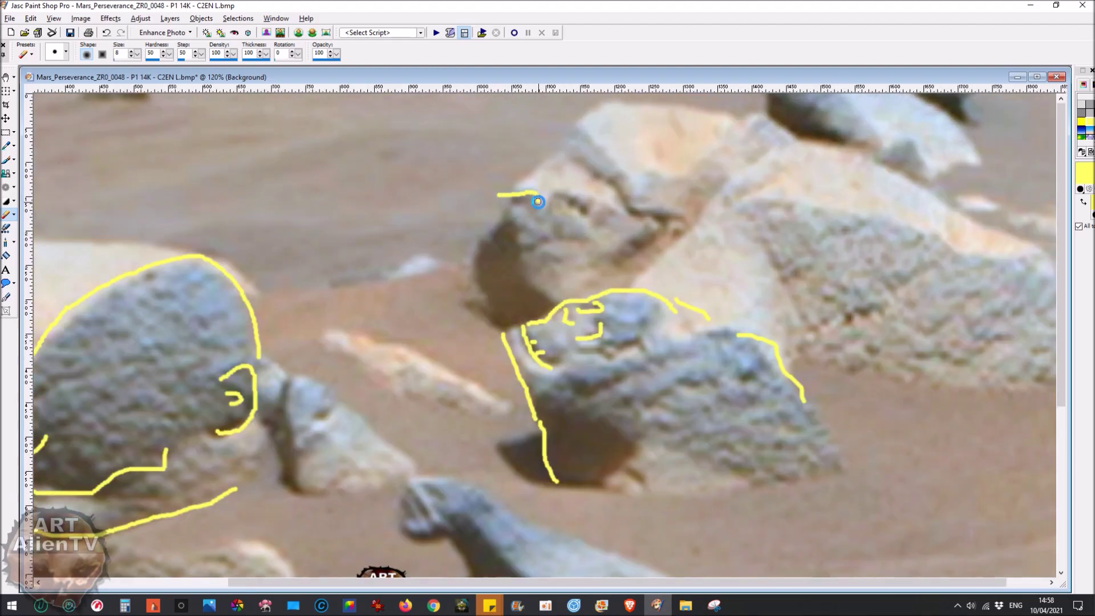
{"action": "key", "text": "ctrl+z"}
{"action": "mouse_move", "coordinate": [537, 220]}
{"action": "left_mouse_down"}
{"action": "mouse_move", "coordinate": [533, 187]}
{"action": "mouse_move", "coordinate": [511, 192]}
{"action": "mouse_move", "coordinate": [516, 206]}
{"action": "mouse_move", "coordinate": [588, 194]}
{"action": "mouse_move", "coordinate": [591, 206]}
{"action": "mouse_move", "coordinate": [551, 219]}
{"action": "mouse_move", "coordinate": [539, 243]}
{"action": "mouse_move", "coordinate": [583, 242]}
{"action": "left_mouse_up"}
{"action": "left_click_drag", "start_coordinate": [506, 201], "coordinate": [532, 299]}
{"action": "mouse_move", "coordinate": [507, 190]}
{"action": "left_mouse_down"}
{"action": "mouse_move", "coordinate": [516, 141]}
{"action": "mouse_move", "coordinate": [534, 123]}
{"action": "mouse_move", "coordinate": [597, 115]}
{"action": "left_mouse_up"}
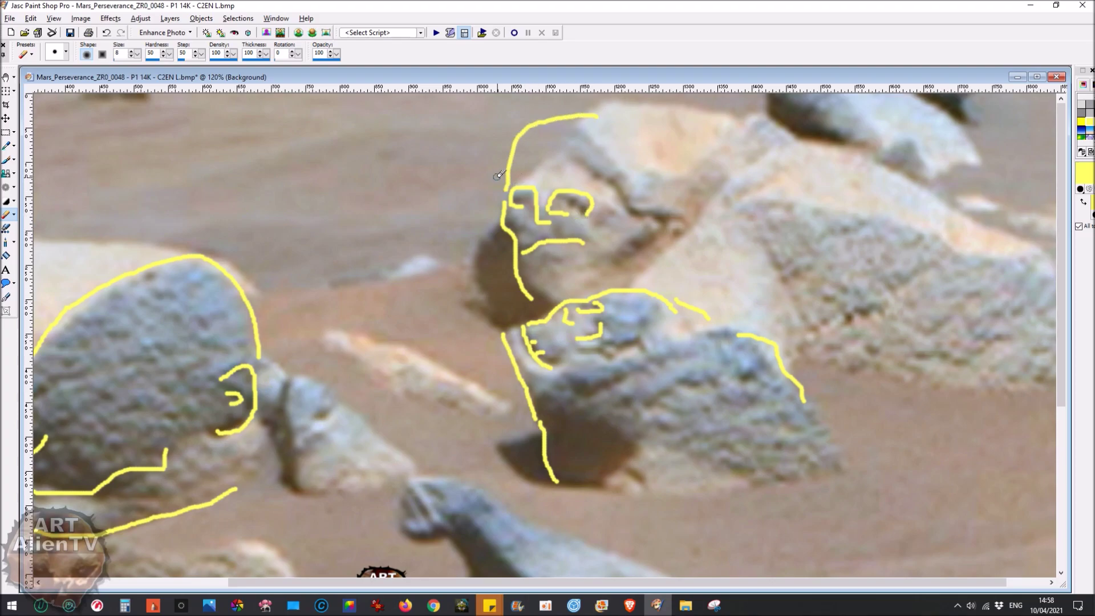
{"action": "key", "text": "ctrl+z"}
Step: Draw a large helmet-like arc around the upper face, then its forehead line and the two contour lines behind the head
{"action": "scroll", "coordinate": [507, 182], "scroll_direction": "up", "scroll_amount": 1}
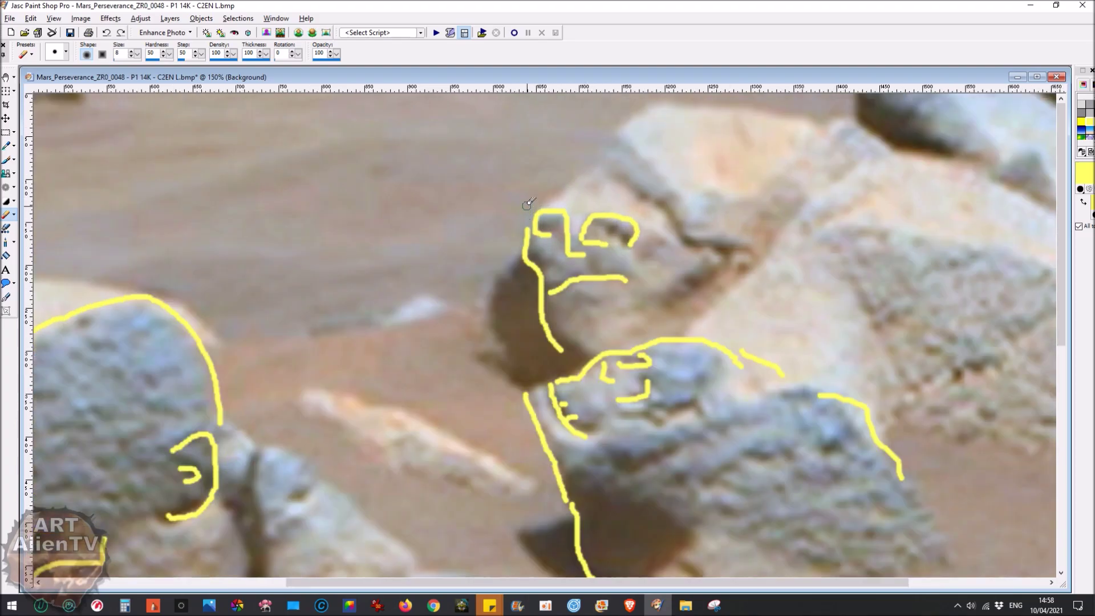
{"action": "mouse_move", "coordinate": [673, 102]}
{"action": "left_mouse_down"}
{"action": "mouse_move", "coordinate": [593, 98]}
{"action": "mouse_move", "coordinate": [545, 119]}
{"action": "mouse_move", "coordinate": [516, 161]}
{"action": "mouse_move", "coordinate": [502, 214]}
{"action": "mouse_move", "coordinate": [499, 263]}
{"action": "mouse_move", "coordinate": [526, 269]}
{"action": "left_mouse_up"}
{"action": "mouse_move", "coordinate": [536, 216]}
{"action": "left_mouse_down"}
{"action": "mouse_move", "coordinate": [560, 187]}
{"action": "mouse_move", "coordinate": [612, 174]}
{"action": "left_mouse_up"}
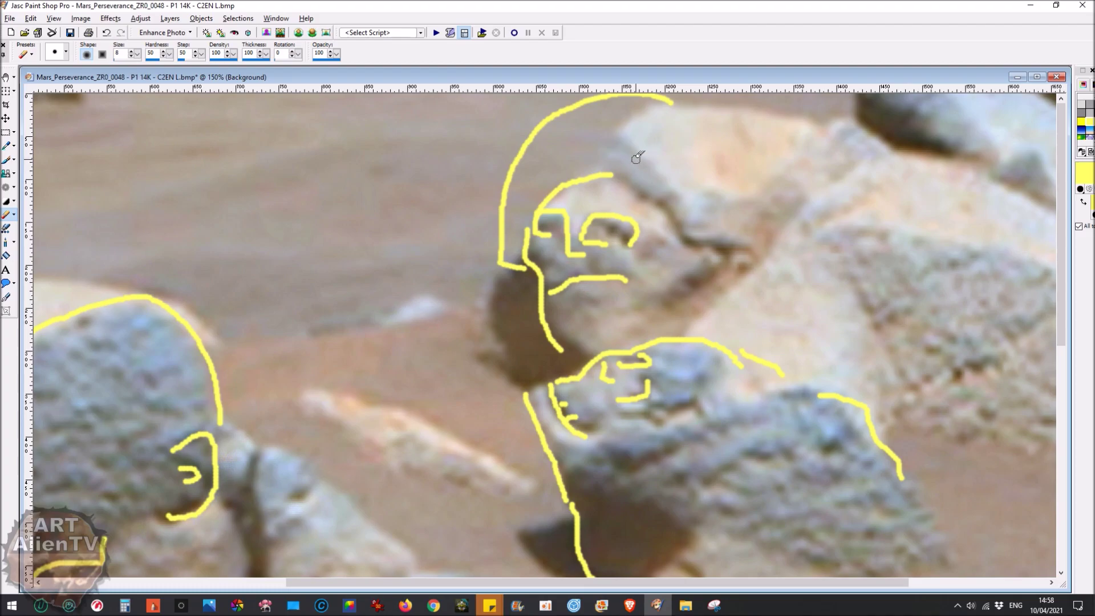
{"action": "mouse_move", "coordinate": [697, 120]}
{"action": "left_mouse_down"}
{"action": "mouse_move", "coordinate": [718, 160]}
{"action": "mouse_move", "coordinate": [764, 184]}
{"action": "left_mouse_up"}
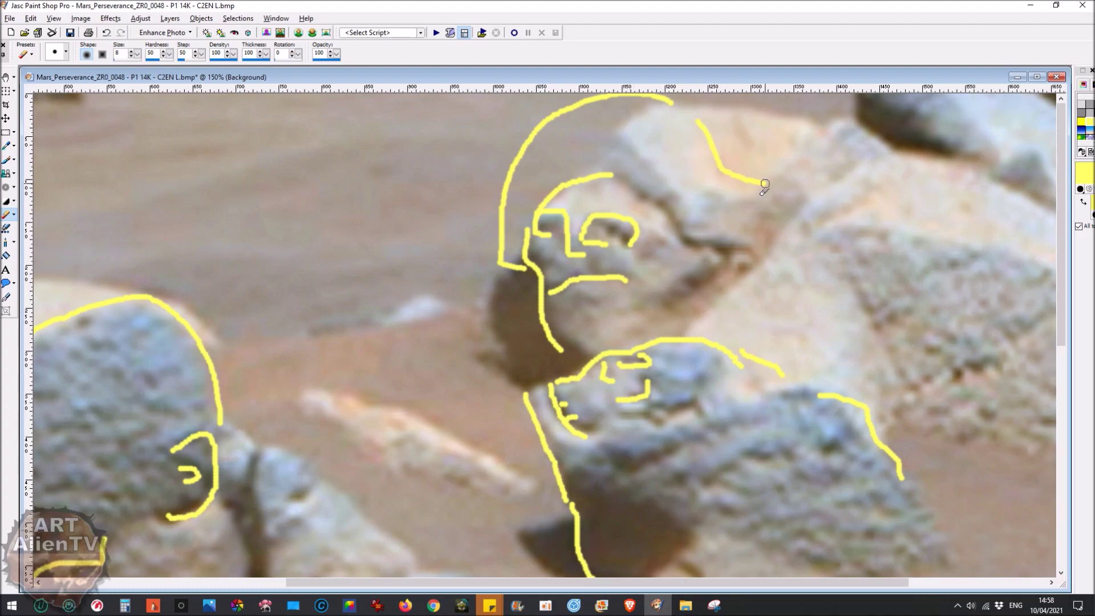
{"action": "mouse_move", "coordinate": [649, 185]}
{"action": "left_mouse_down"}
{"action": "mouse_move", "coordinate": [678, 243]}
{"action": "mouse_move", "coordinate": [744, 244]}
{"action": "left_mouse_up"}
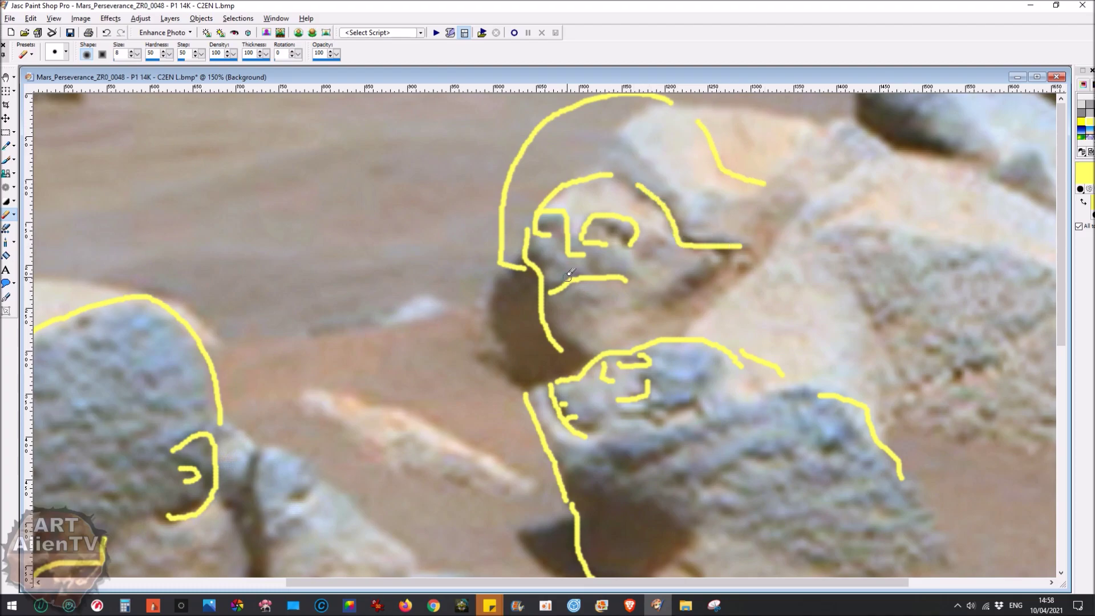
{"action": "scroll", "coordinate": [569, 277], "scroll_direction": "down", "scroll_amount": 1}
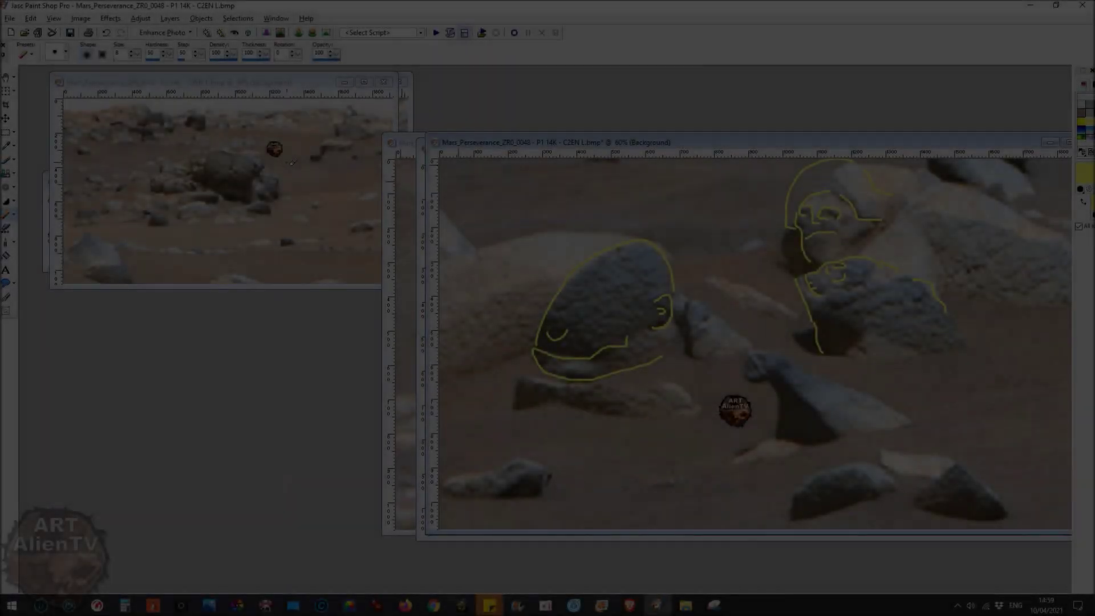
Step: Outline the large blocky rock in the C3EN L image in yellow along its two sides, wavy top and base
{"action": "scroll", "coordinate": [431, 193], "scroll_direction": "up", "scroll_amount": 4}
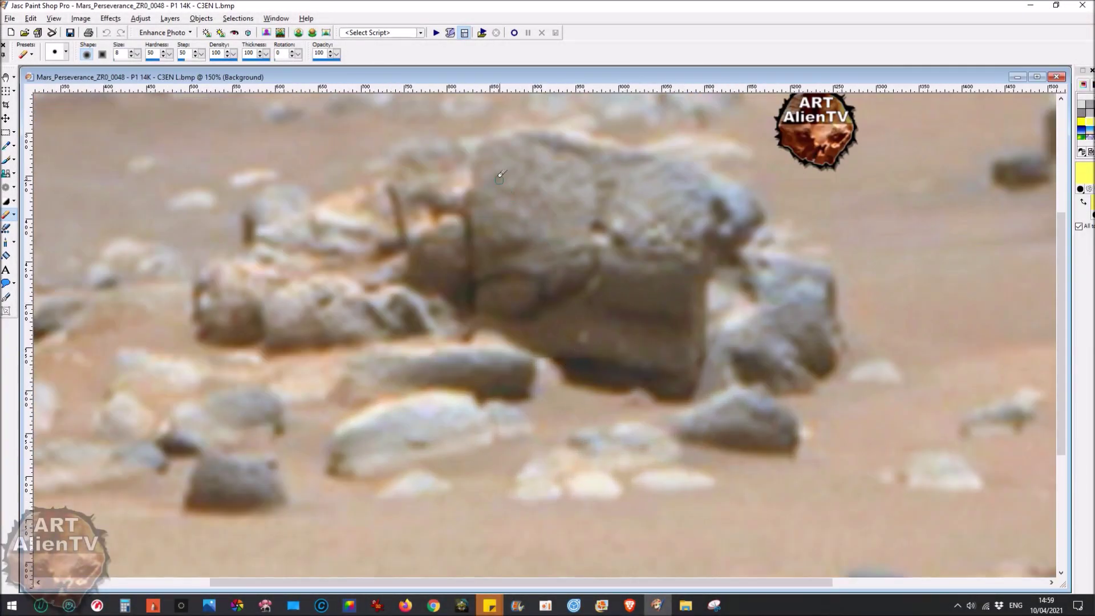
{"action": "left_click_drag", "start_coordinate": [471, 150], "coordinate": [473, 321]}
{"action": "mouse_move", "coordinate": [484, 135]}
{"action": "left_mouse_down"}
{"action": "mouse_move", "coordinate": [542, 135]}
{"action": "mouse_move", "coordinate": [597, 159]}
{"action": "mouse_move", "coordinate": [732, 150]}
{"action": "mouse_move", "coordinate": [710, 368]}
{"action": "left_mouse_up"}
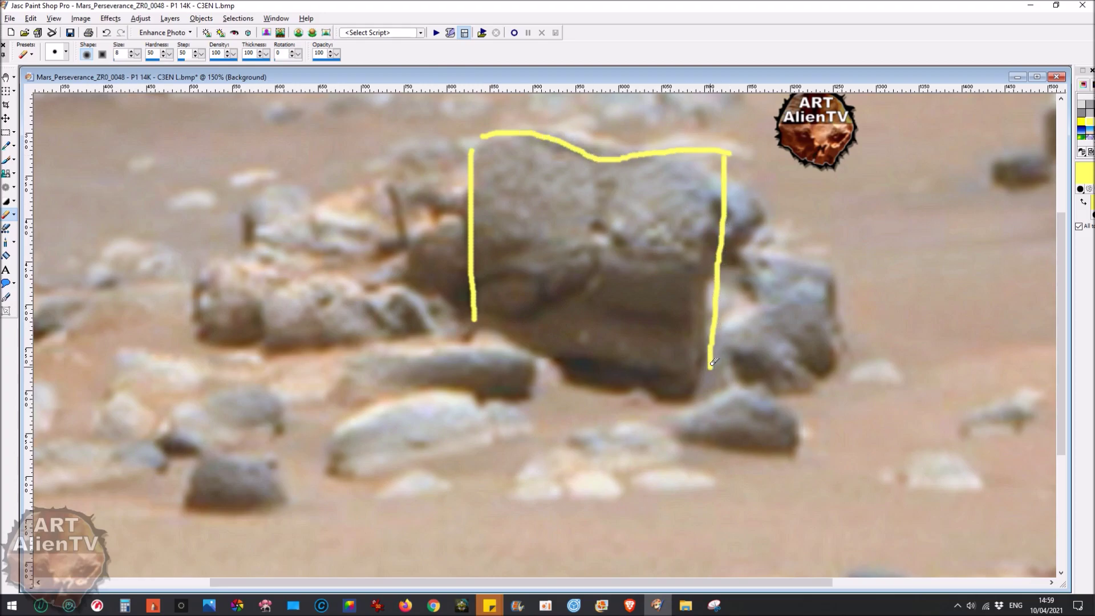
{"action": "left_click_drag", "start_coordinate": [572, 370], "coordinate": [690, 379]}
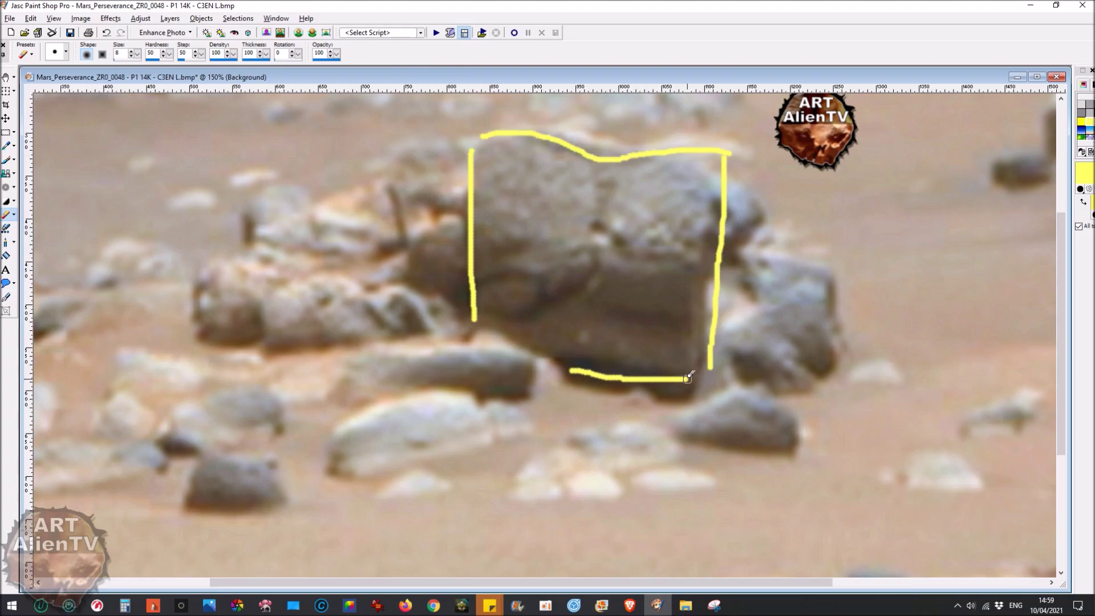
Step: Trace the inner lines of the blocky rock: the vertical crack, the ledge edges and the lower shadow line
{"action": "mouse_move", "coordinate": [512, 306]}
{"action": "left_mouse_down"}
{"action": "mouse_move", "coordinate": [562, 295]}
{"action": "mouse_move", "coordinate": [671, 322]}
{"action": "left_mouse_up"}
{"action": "mouse_move", "coordinate": [599, 235]}
{"action": "left_mouse_down"}
{"action": "mouse_move", "coordinate": [611, 258]}
{"action": "mouse_move", "coordinate": [675, 264]}
{"action": "left_mouse_up"}
{"action": "mouse_move", "coordinate": [603, 166]}
{"action": "left_mouse_down"}
{"action": "mouse_move", "coordinate": [593, 280]}
{"action": "mouse_move", "coordinate": [586, 260]}
{"action": "mouse_move", "coordinate": [489, 279]}
{"action": "left_mouse_up"}
{"action": "left_click_drag", "start_coordinate": [685, 265], "coordinate": [706, 283]}
{"action": "left_click_drag", "start_coordinate": [680, 327], "coordinate": [695, 330]}
Step: Undo all the yellow strokes drawn on the blocky rock in the C3EN L image
{"action": "key", "text": "ctrl+z"}
{"action": "key", "text": "ctrl+z"}
{"action": "key", "text": "minus"}
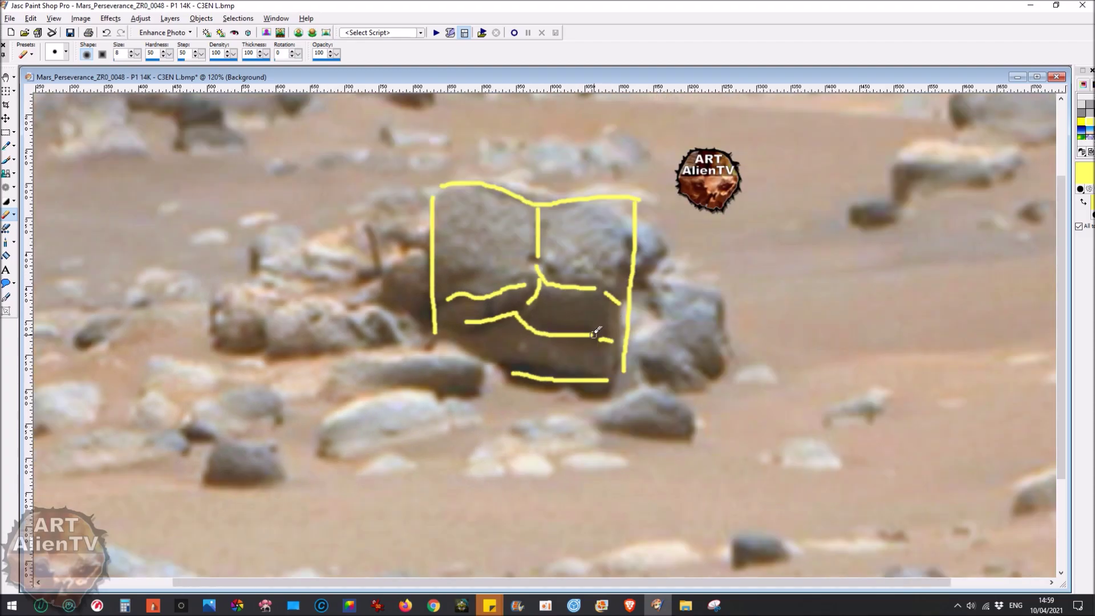
{"action": "key", "text": "ctrl+z"}
{"action": "key", "text": "ctrl+z"}
{"action": "key", "text": "ctrl+z"}
{"action": "key", "text": "ctrl+z"}
{"action": "key", "text": "ctrl+z"}
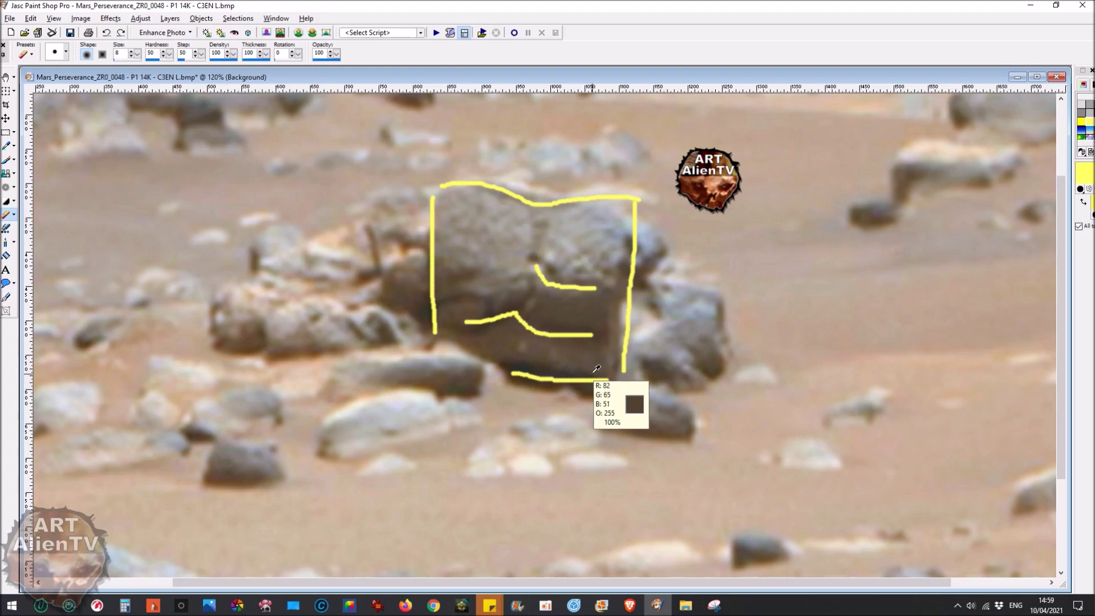
{"action": "key", "text": "ctrl+z"}
{"action": "key", "text": "ctrl+z"}
{"action": "key", "text": "ctrl+z"}
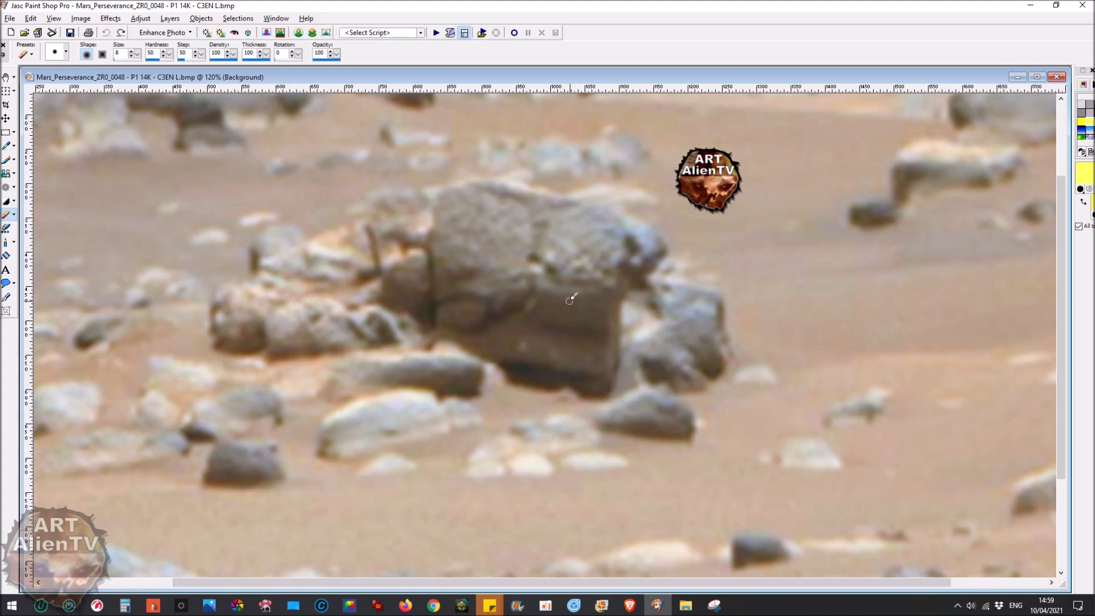
Step: Reduce the C3EN L image to 60% and move its window off the C6EN L image behind it
{"action": "key", "text": "minus"}
{"action": "key", "text": "minus"}
{"action": "key", "text": "minus"}
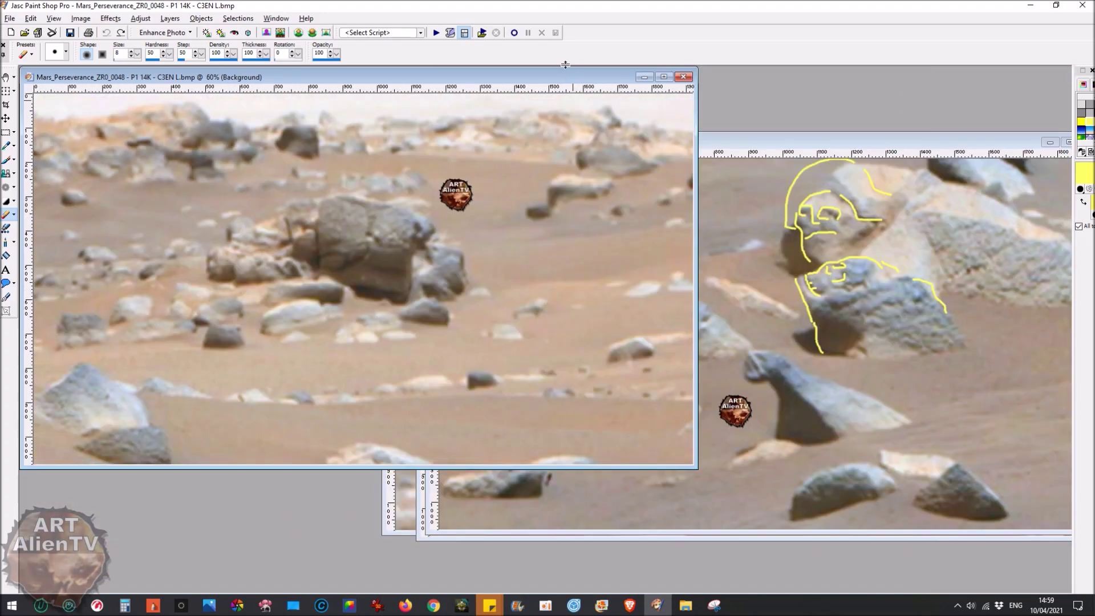
{"action": "left_click_drag", "start_coordinate": [560, 75], "coordinate": [911, 105]}
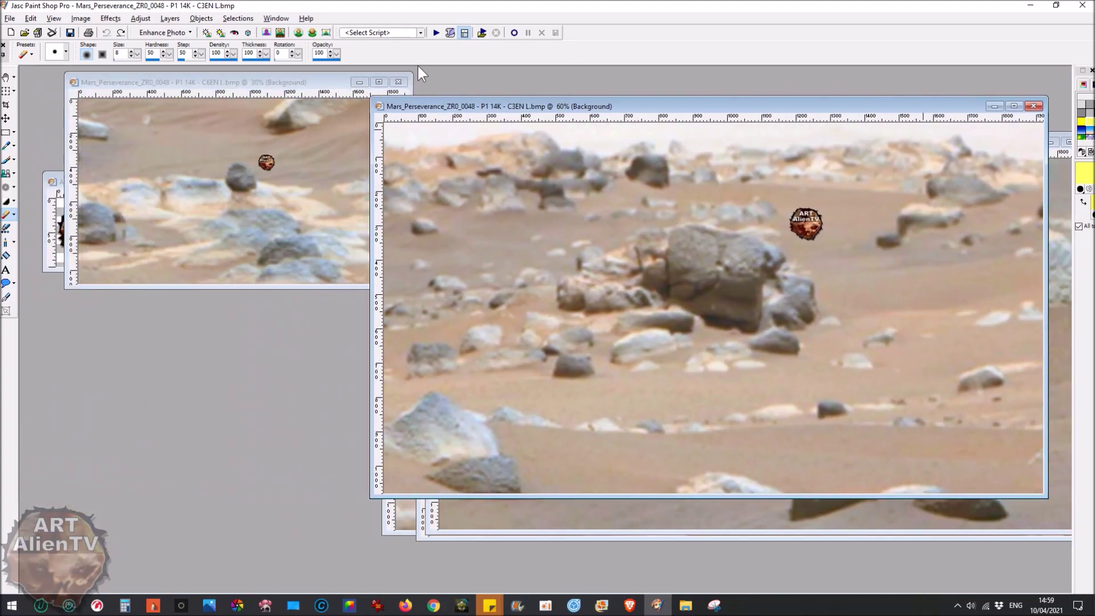
Step: Bring the C6EN L image forward and examine its small round dark rock enlarged to 120%
{"action": "left_click_drag", "start_coordinate": [310, 84], "coordinate": [536, 191]}
{"action": "key", "text": "plus"}
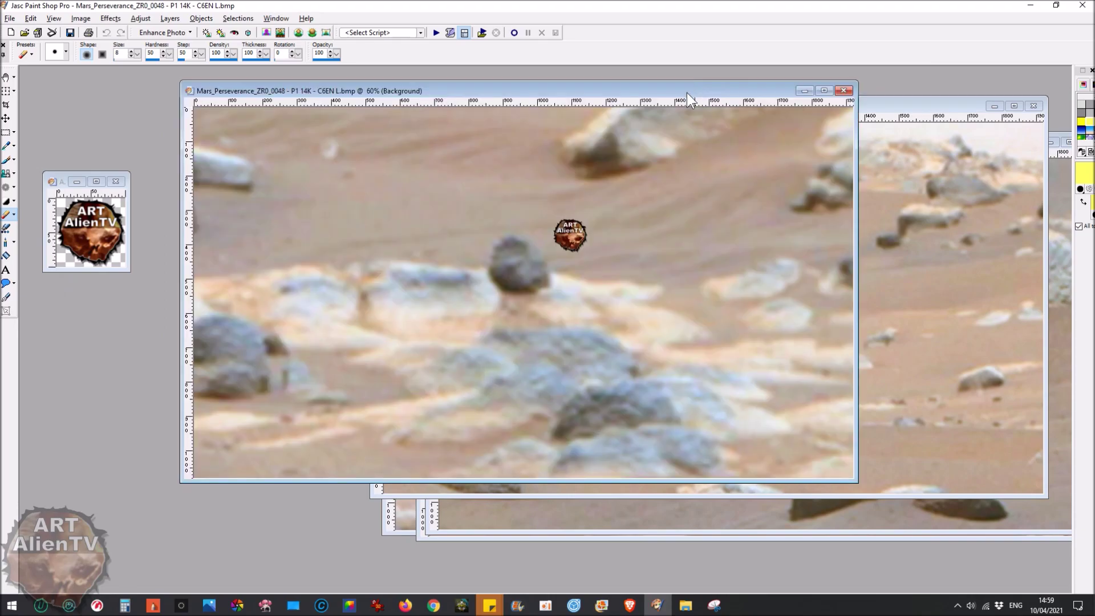
{"action": "key", "text": "plus"}
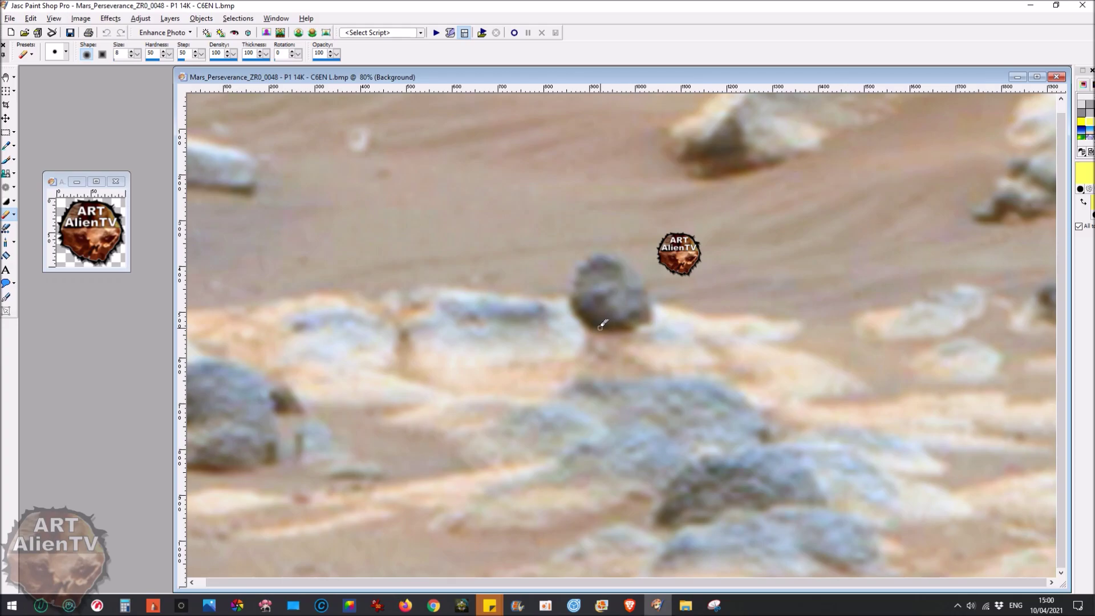
{"action": "scroll", "coordinate": [592, 323], "scroll_direction": "up", "scroll_amount": 1}
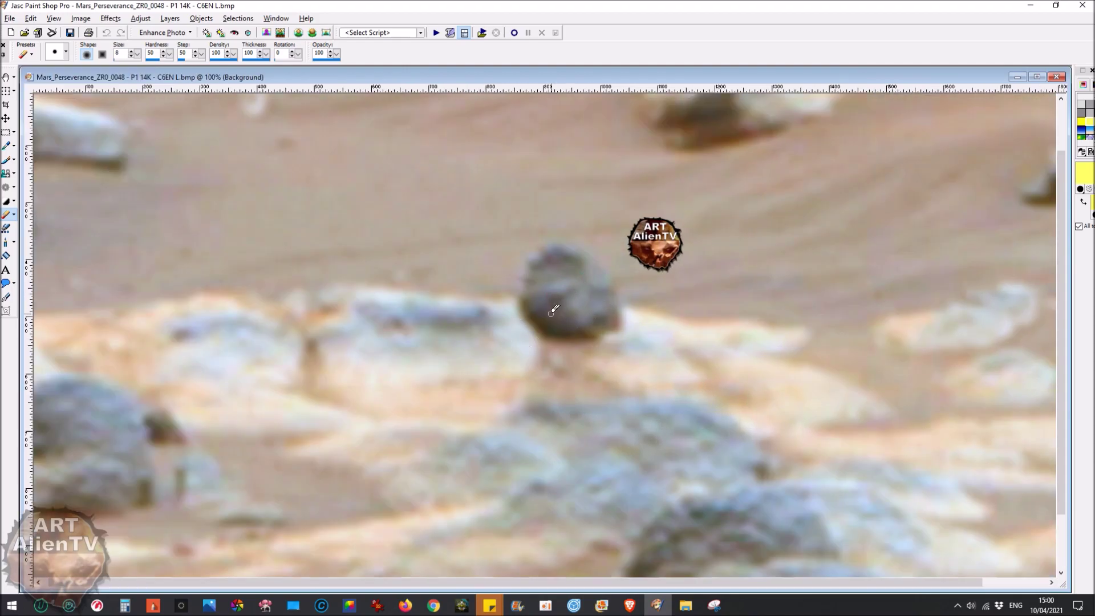
{"action": "scroll", "coordinate": [551, 311], "scroll_direction": "up", "scroll_amount": 1}
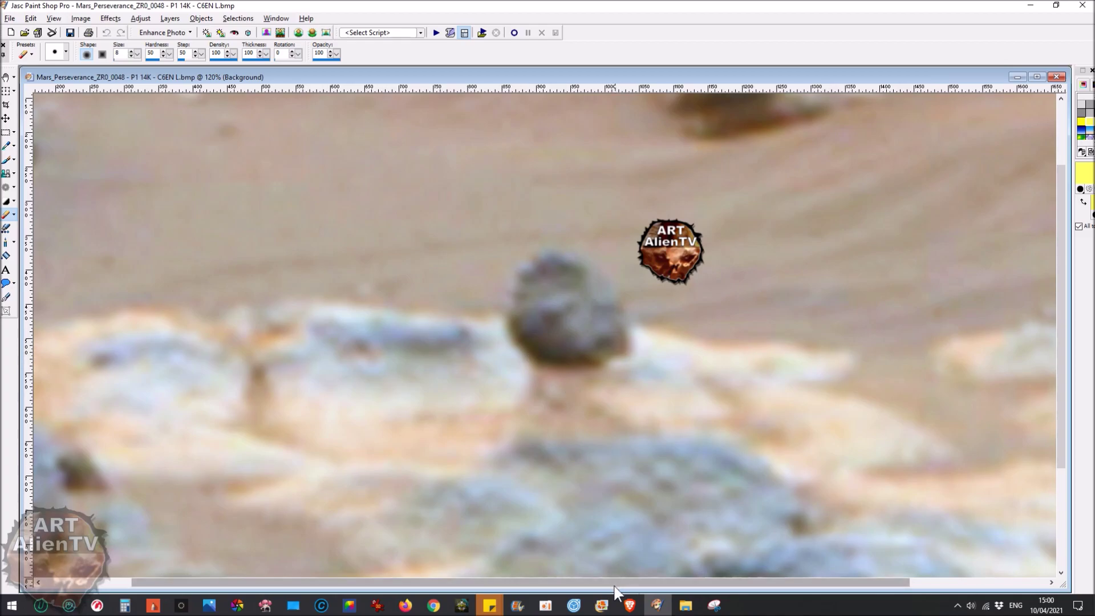
Step: Switch to the browser and examine the marked round dark rock and its surroundings in the PERCY SOL 48 MR panorama
{"action": "left_click", "coordinate": [629, 605]}
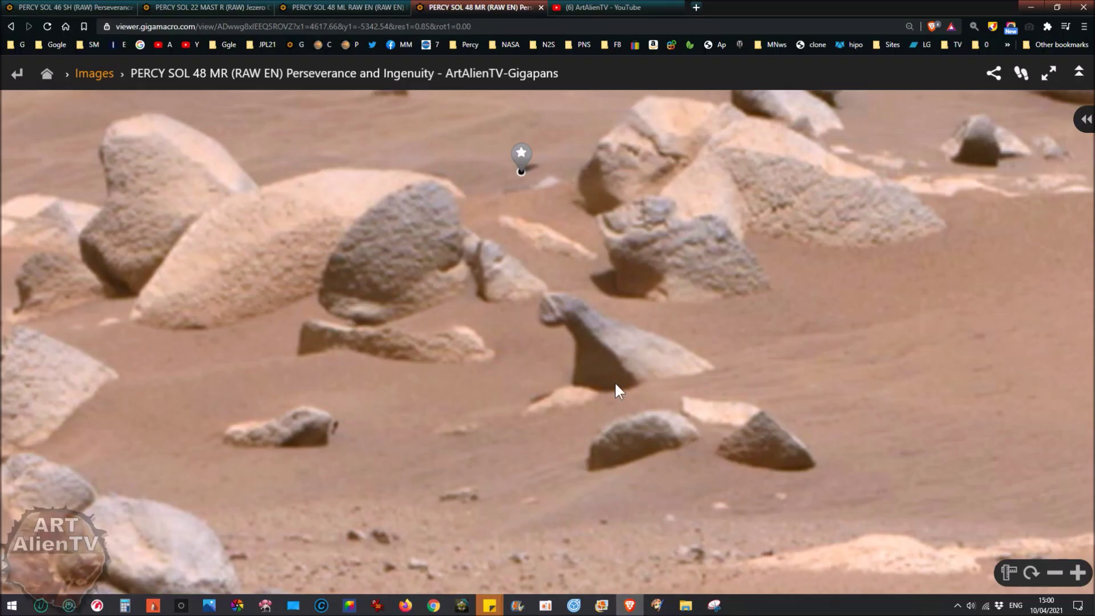
{"action": "scroll", "coordinate": [662, 307], "scroll_direction": "down", "scroll_amount": 5}
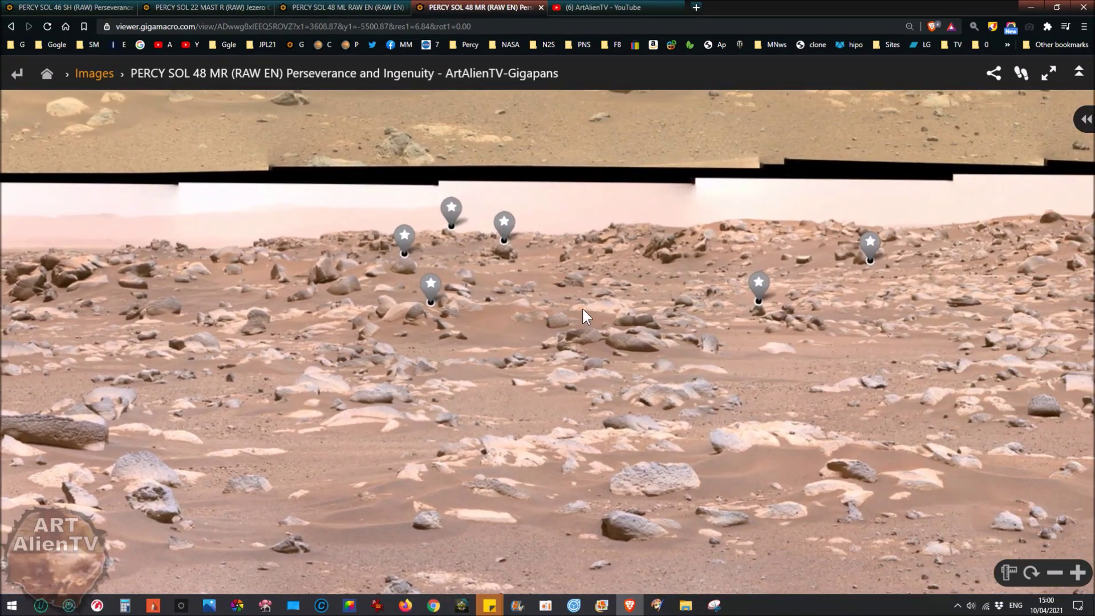
{"action": "left_click_drag", "start_coordinate": [786, 307], "coordinate": [619, 325]}
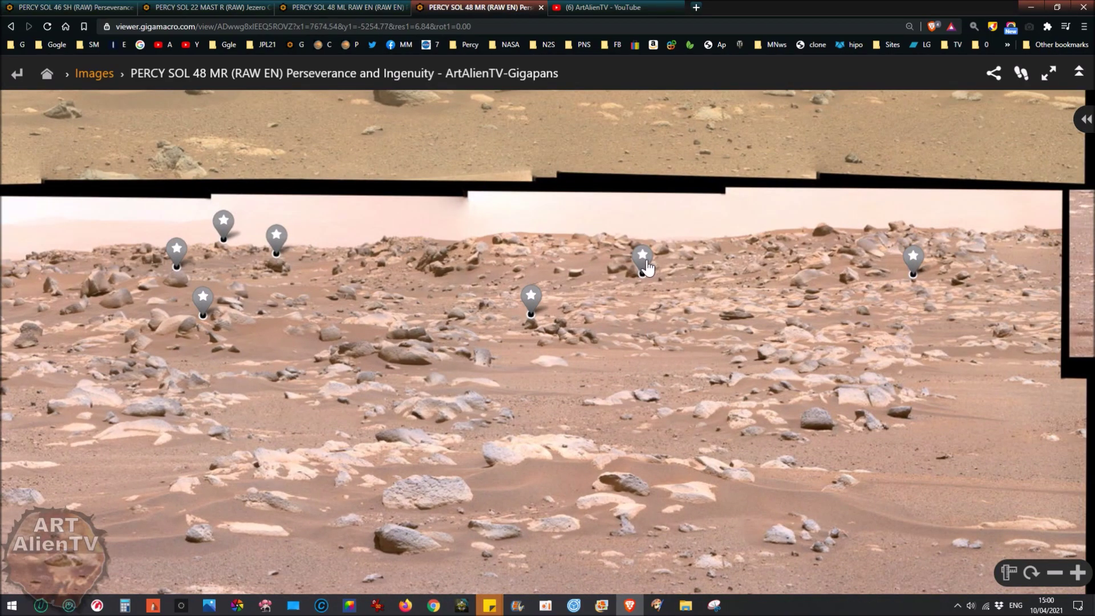
{"action": "scroll", "coordinate": [924, 277], "scroll_direction": "up", "scroll_amount": 3}
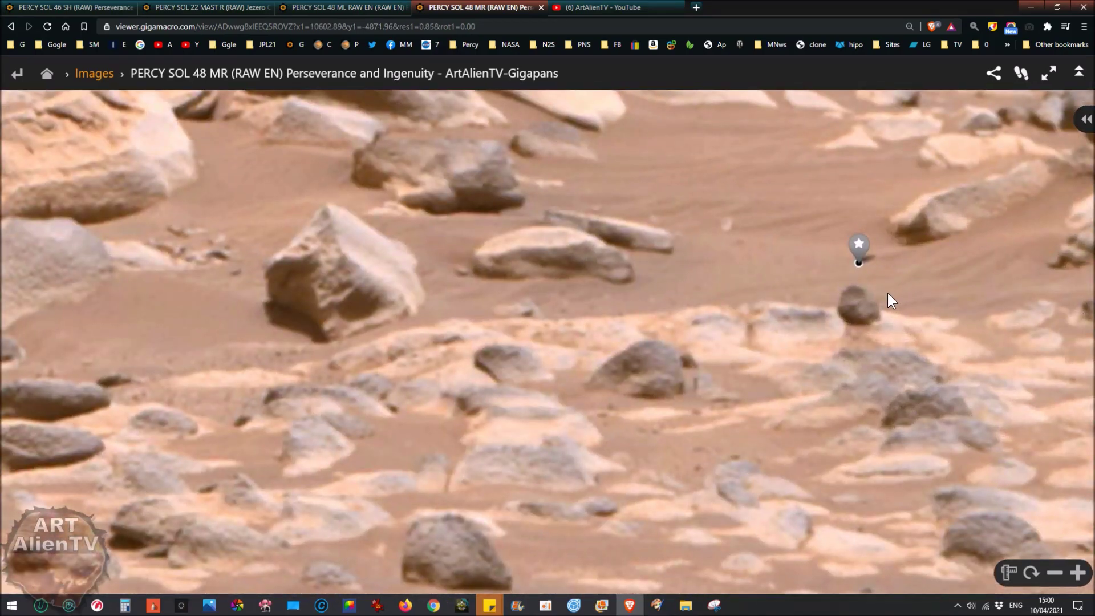
{"action": "left_click_drag", "start_coordinate": [888, 293], "coordinate": [544, 327]}
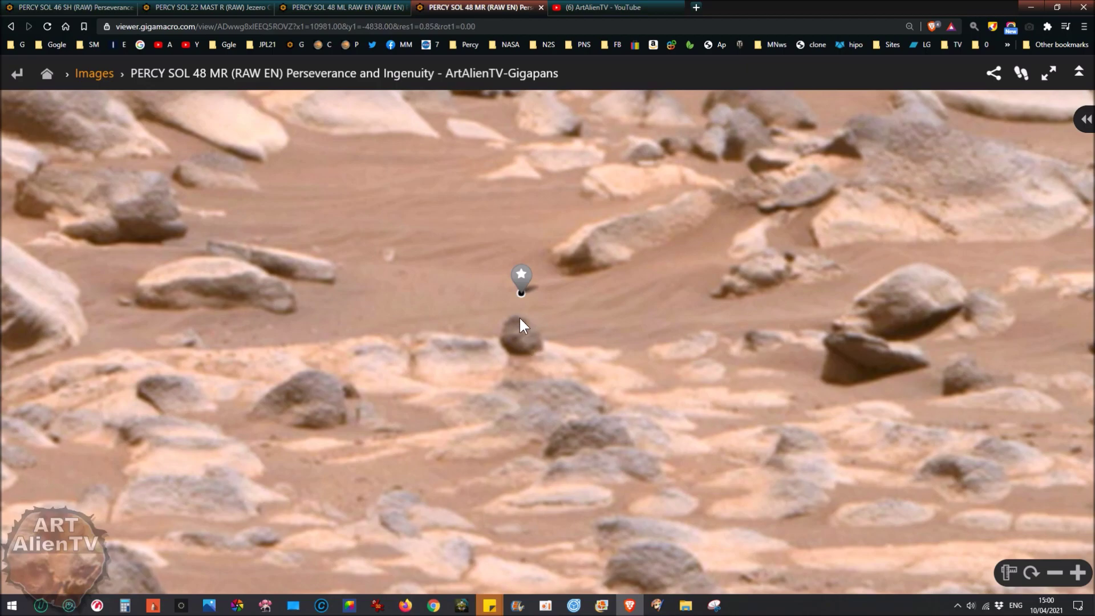
{"action": "scroll", "coordinate": [494, 370], "scroll_direction": "down", "scroll_amount": 5}
{"action": "mouse_move", "coordinate": [494, 388]}
{"action": "left_mouse_down"}
{"action": "mouse_move", "coordinate": [582, 288]}
{"action": "mouse_move", "coordinate": [571, 349]}
{"action": "mouse_move", "coordinate": [577, 287]}
{"action": "mouse_move", "coordinate": [581, 298]}
{"action": "mouse_move", "coordinate": [601, 254]}
{"action": "mouse_move", "coordinate": [574, 288]}
{"action": "mouse_move", "coordinate": [583, 288]}
{"action": "left_mouse_up"}
{"action": "scroll", "coordinate": [601, 254], "scroll_direction": "up", "scroll_amount": 5}
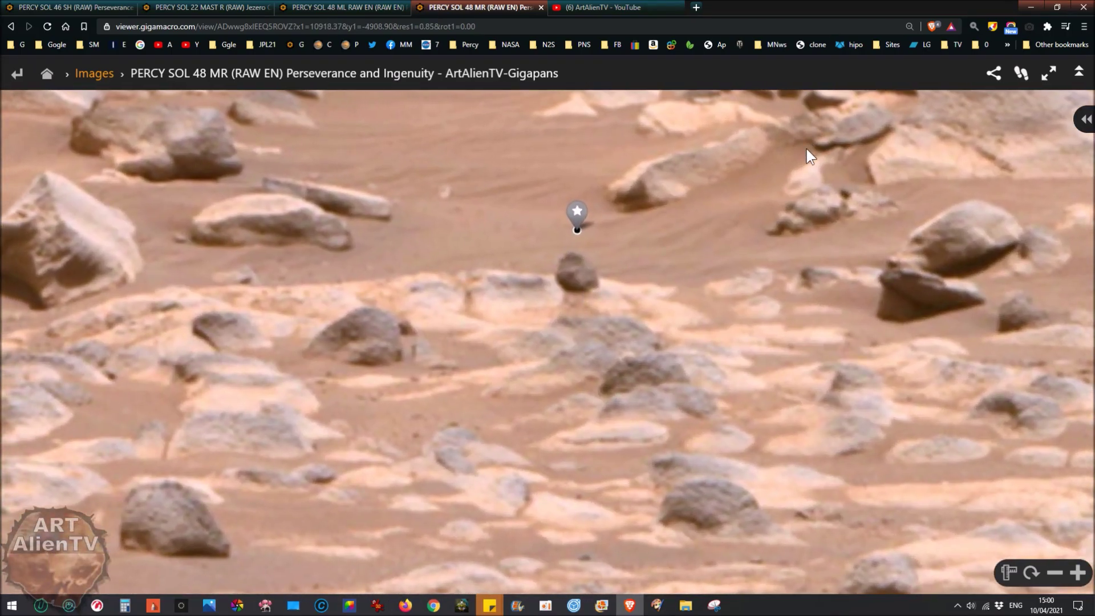
Step: Examine the marked round dark rock and its surroundings in the PERCY SOL 48 MR panorama, including under the circular magnifier
{"action": "left_click", "coordinate": [974, 25]}
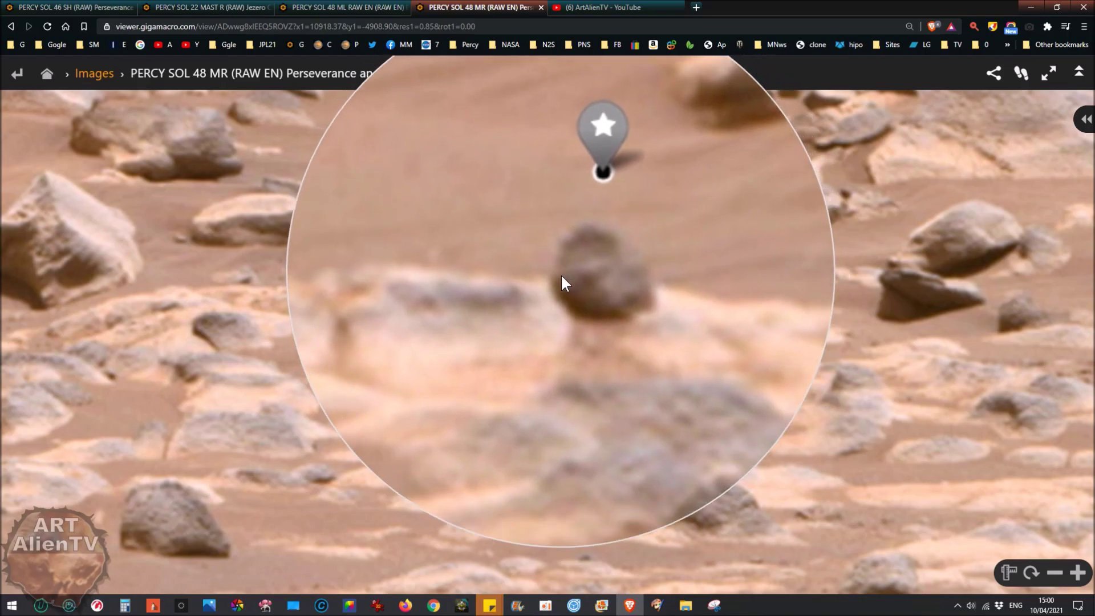
{"action": "left_click", "coordinate": [594, 282]}
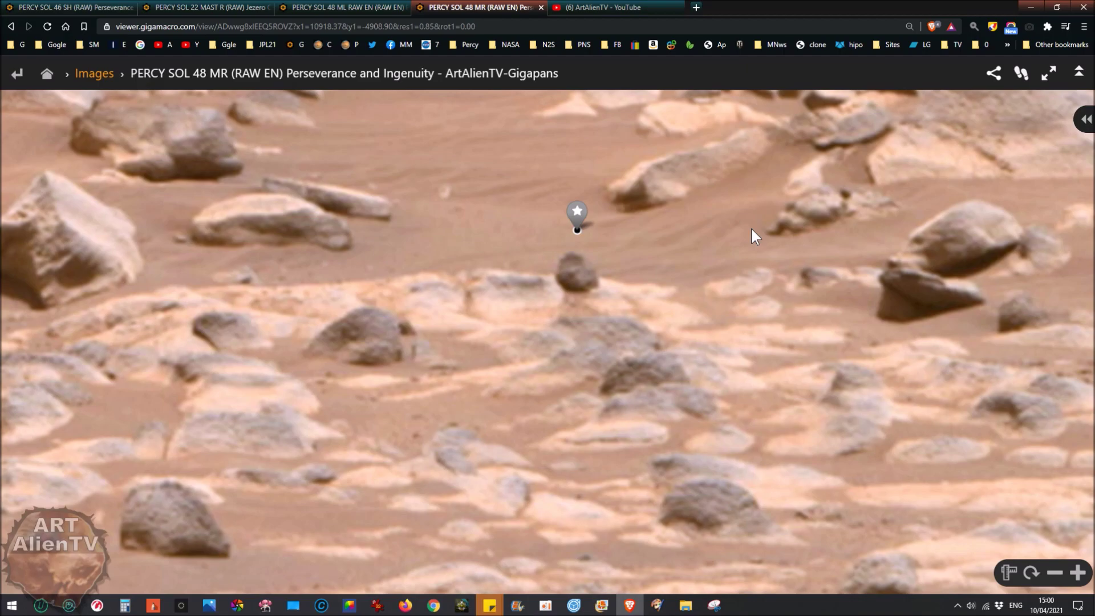
{"action": "key", "text": "Left"}
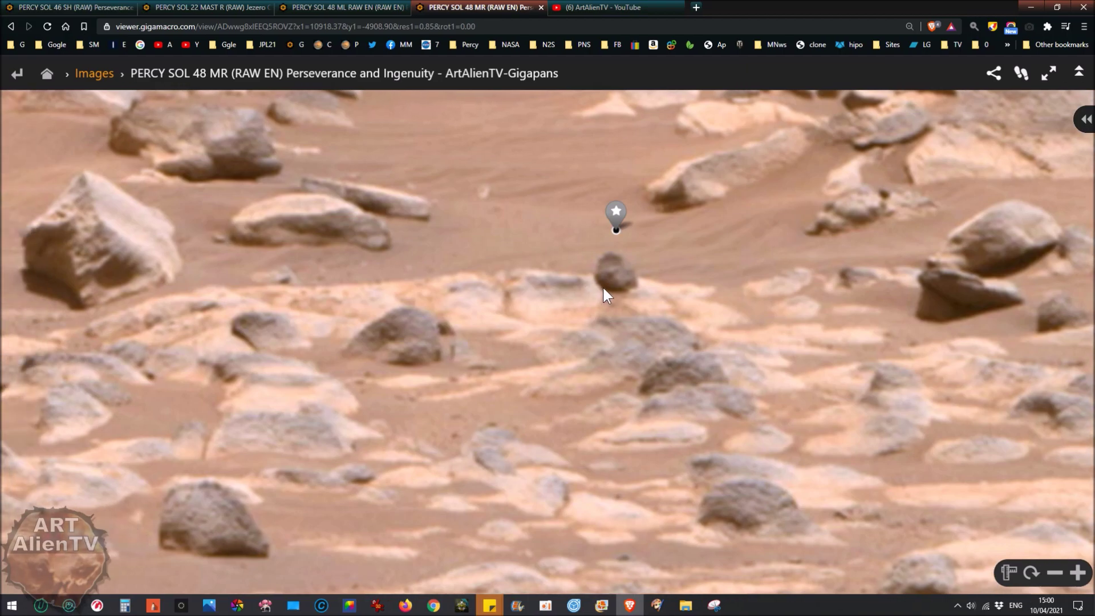
{"action": "left_click_drag", "start_coordinate": [480, 294], "coordinate": [610, 275]}
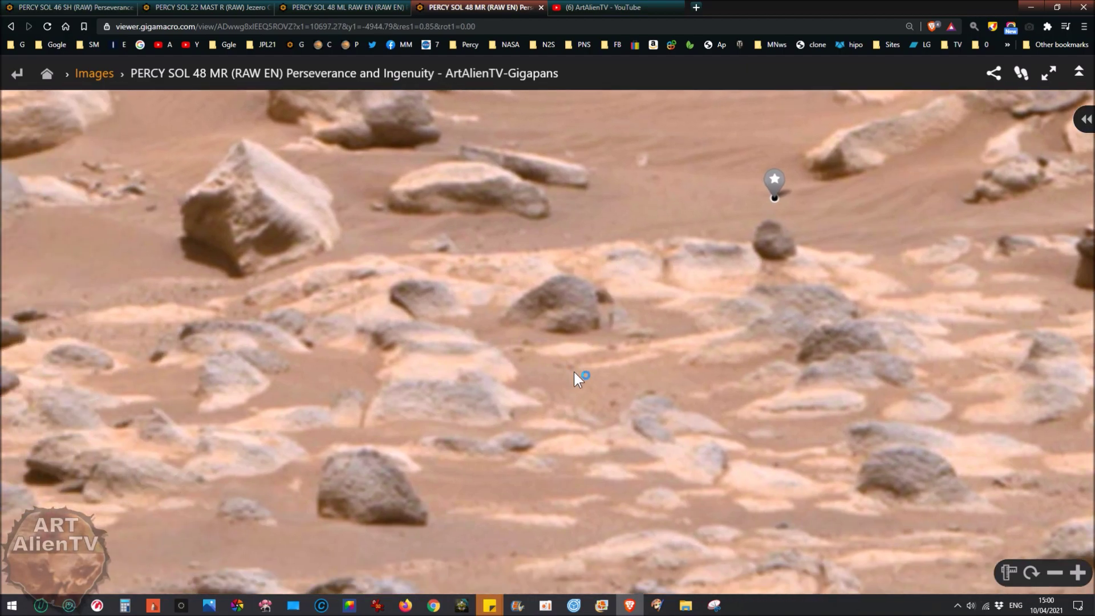
{"action": "scroll", "coordinate": [573, 371], "scroll_direction": "down", "scroll_amount": 2}
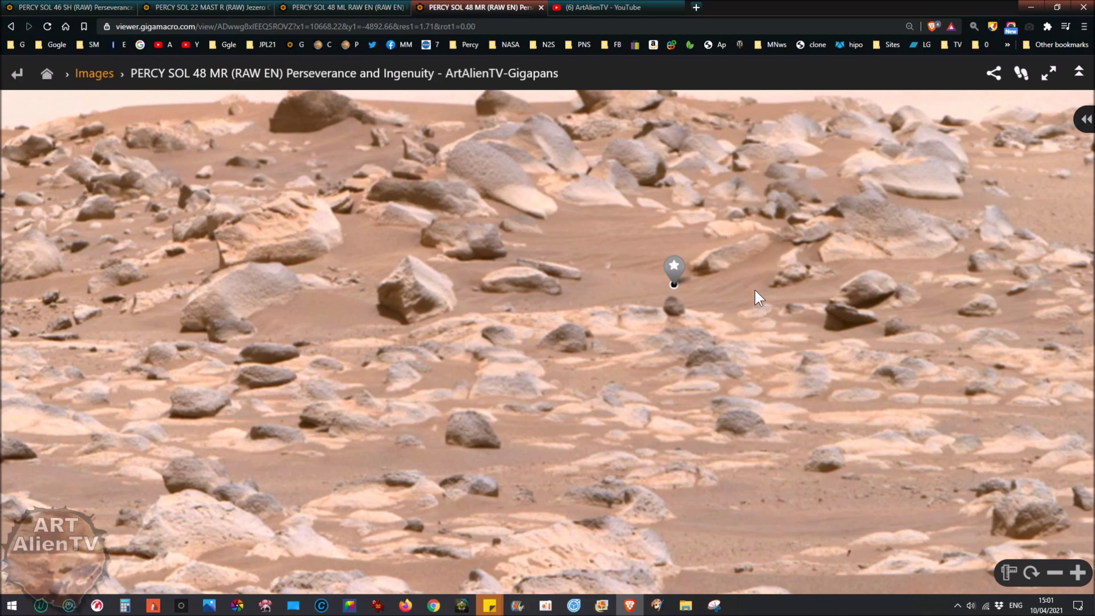
{"action": "scroll", "coordinate": [620, 367], "scroll_direction": "up", "scroll_amount": 2}
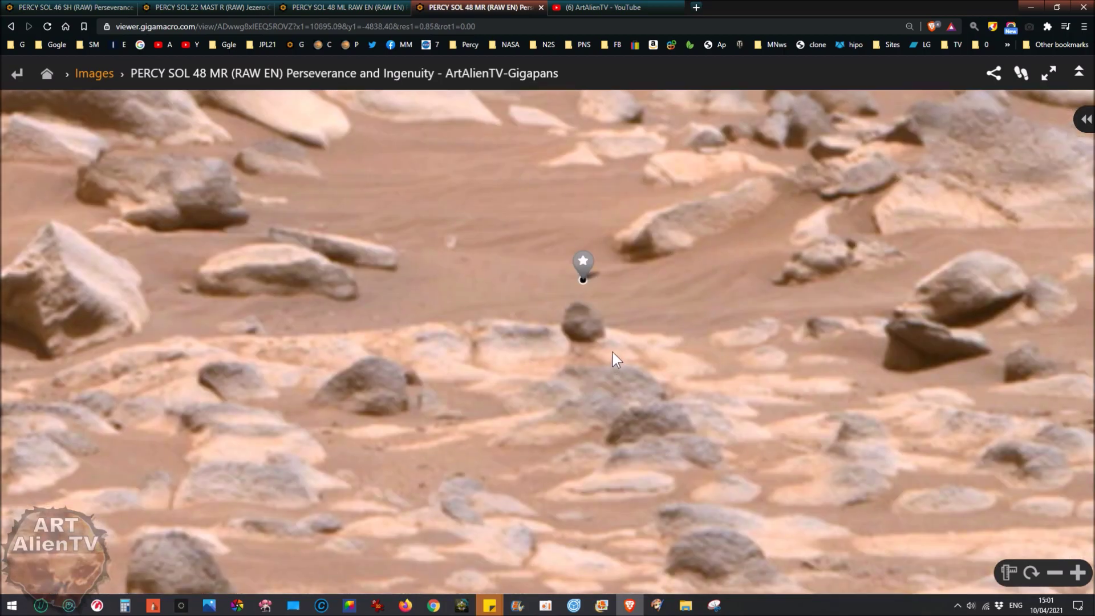
{"action": "left_click", "coordinate": [974, 26]}
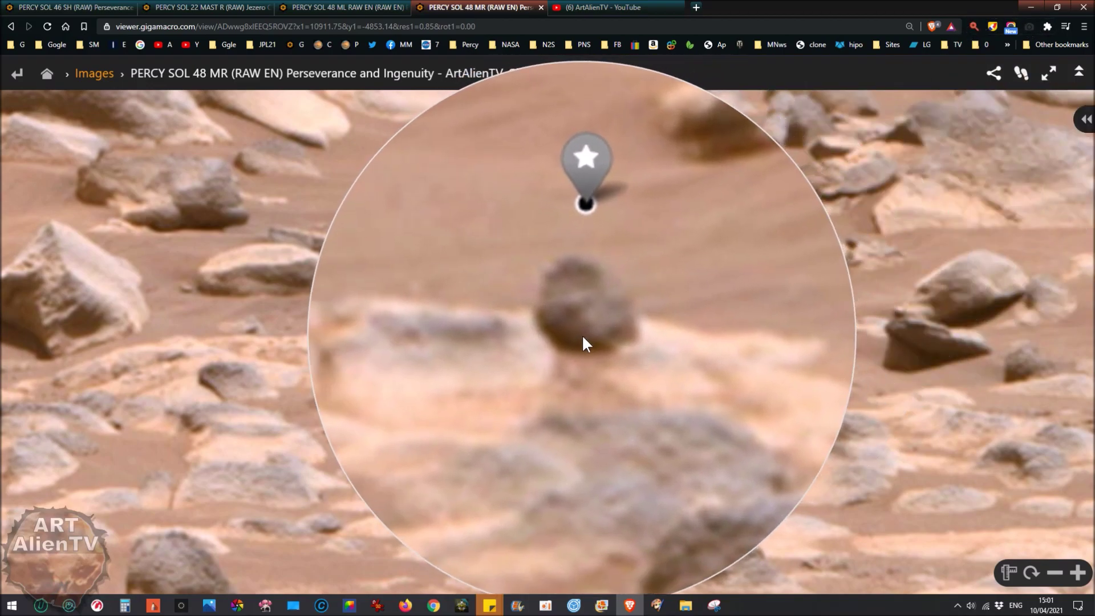
{"action": "left_click", "coordinate": [582, 334]}
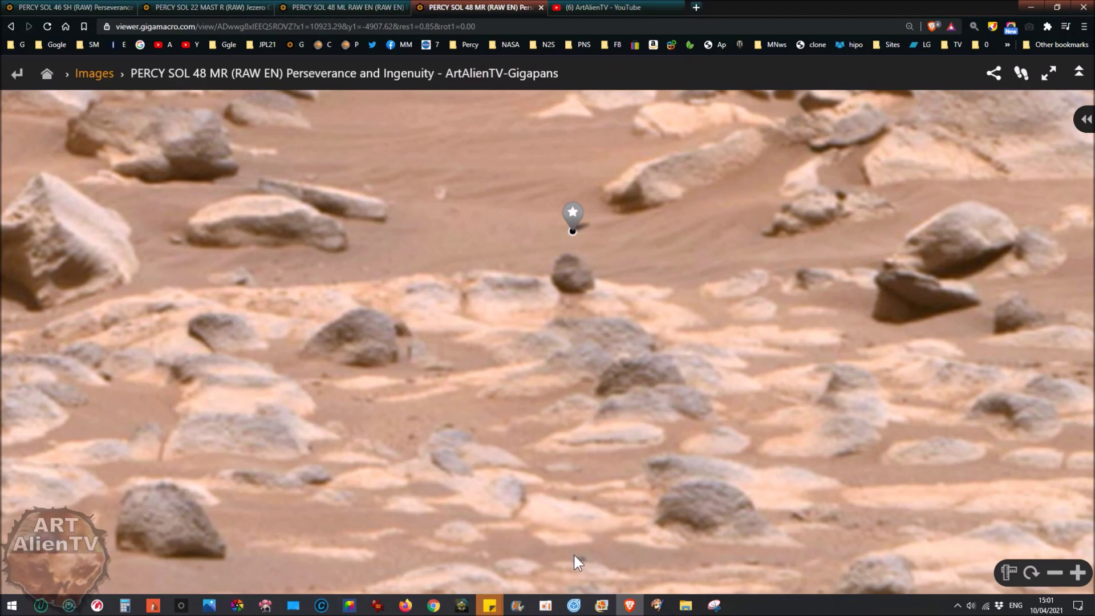
Step: Switch to Paint Shop Pro and trace the round dark rock's spiky head outline, eyes, nose and mouth in yellow on the C6EN L image
{"action": "left_click", "coordinate": [657, 605]}
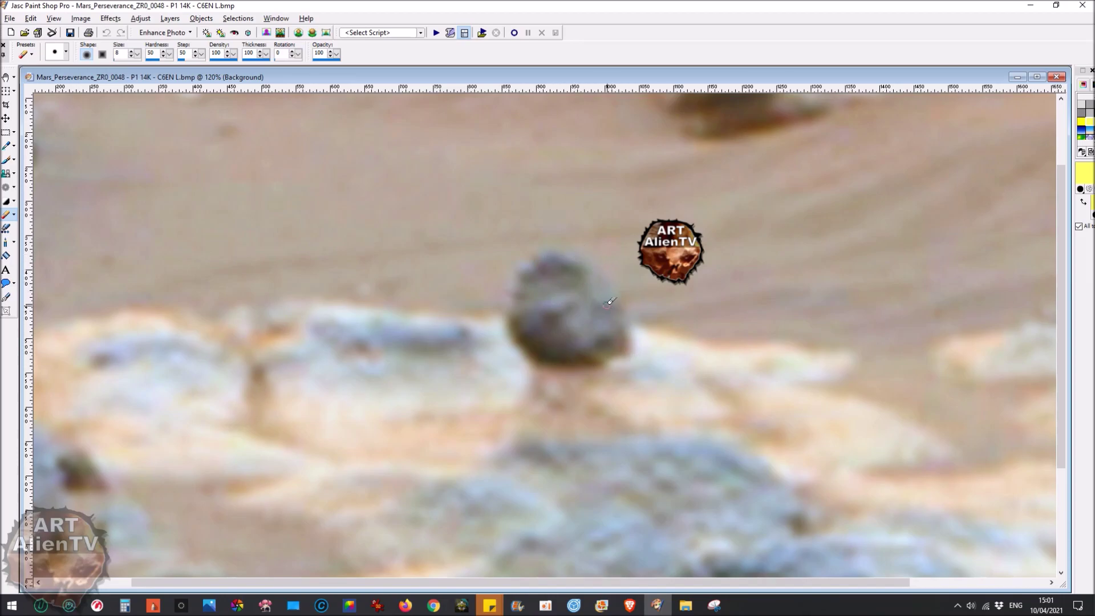
{"action": "mouse_move", "coordinate": [584, 257]}
{"action": "left_mouse_down"}
{"action": "mouse_move", "coordinate": [565, 247]}
{"action": "mouse_move", "coordinate": [565, 256]}
{"action": "mouse_move", "coordinate": [514, 261]}
{"action": "mouse_move", "coordinate": [516, 281]}
{"action": "mouse_move", "coordinate": [503, 282]}
{"action": "mouse_move", "coordinate": [515, 296]}
{"action": "mouse_move", "coordinate": [497, 302]}
{"action": "mouse_move", "coordinate": [529, 357]}
{"action": "mouse_move", "coordinate": [613, 371]}
{"action": "left_mouse_up"}
{"action": "mouse_move", "coordinate": [588, 265]}
{"action": "left_mouse_down"}
{"action": "mouse_move", "coordinate": [627, 308]}
{"action": "mouse_move", "coordinate": [629, 356]}
{"action": "mouse_move", "coordinate": [618, 366]}
{"action": "left_mouse_up"}
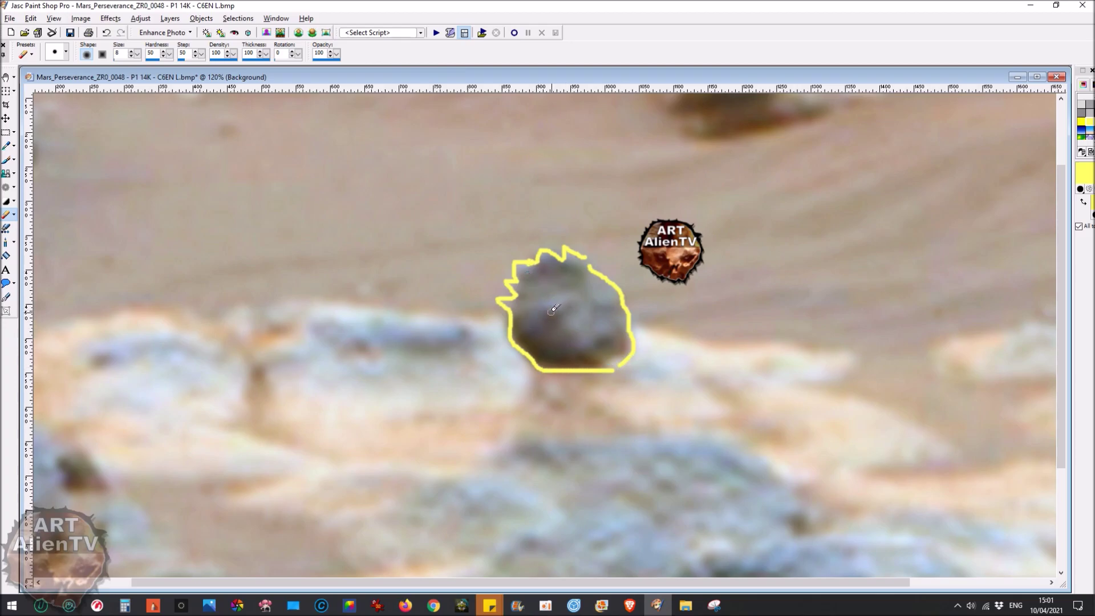
{"action": "mouse_move", "coordinate": [552, 309]}
{"action": "left_mouse_down"}
{"action": "mouse_move", "coordinate": [618, 302]}
{"action": "mouse_move", "coordinate": [627, 311]}
{"action": "mouse_move", "coordinate": [589, 329]}
{"action": "mouse_move", "coordinate": [597, 316]}
{"action": "left_mouse_up"}
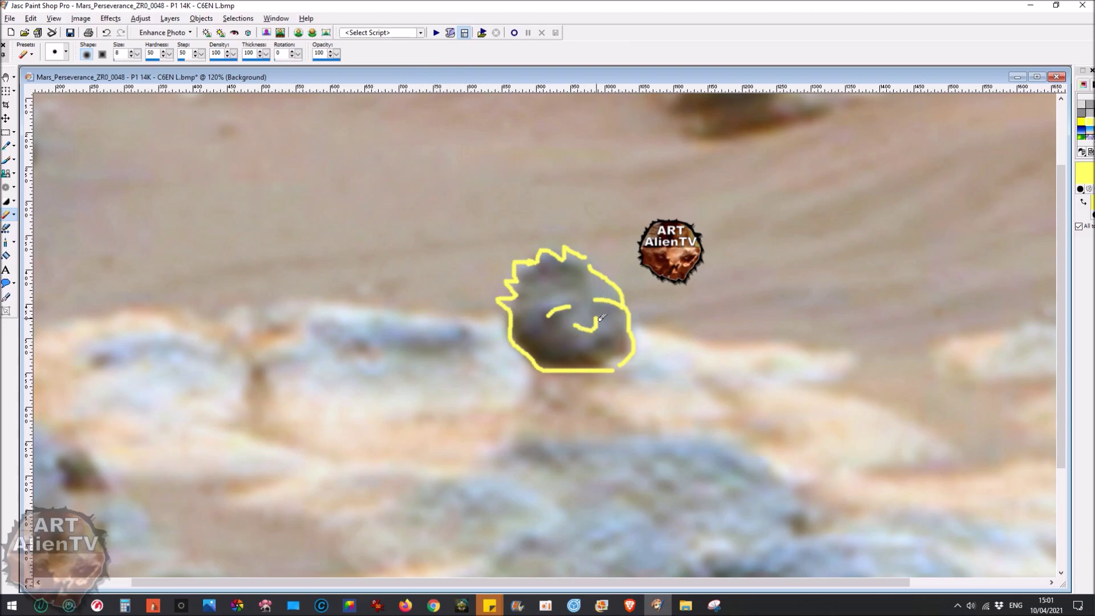
{"action": "mouse_move", "coordinate": [601, 357]}
{"action": "left_mouse_down"}
{"action": "mouse_move", "coordinate": [606, 344]}
{"action": "mouse_move", "coordinate": [612, 356]}
{"action": "left_mouse_up"}
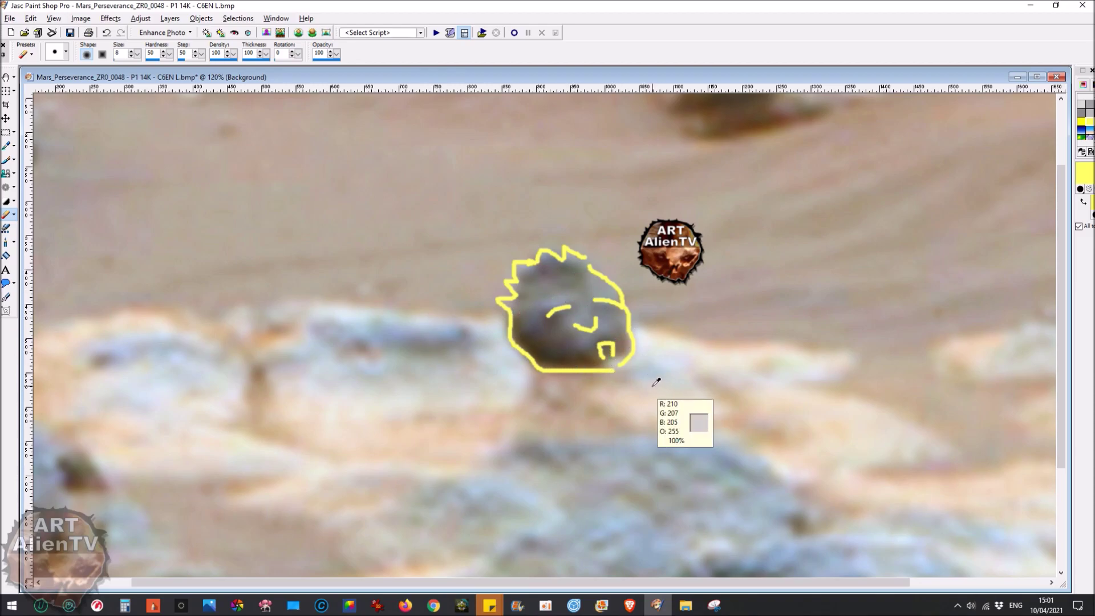
Step: Undo all the yellow strokes drawn on the round dark rock in the C6EN L image
{"action": "key", "text": "ctrl+z"}
{"action": "key", "text": "ctrl+z"}
{"action": "key", "text": "ctrl+z"}
{"action": "key", "text": "ctrl+z"}
{"action": "key", "text": "ctrl+z"}
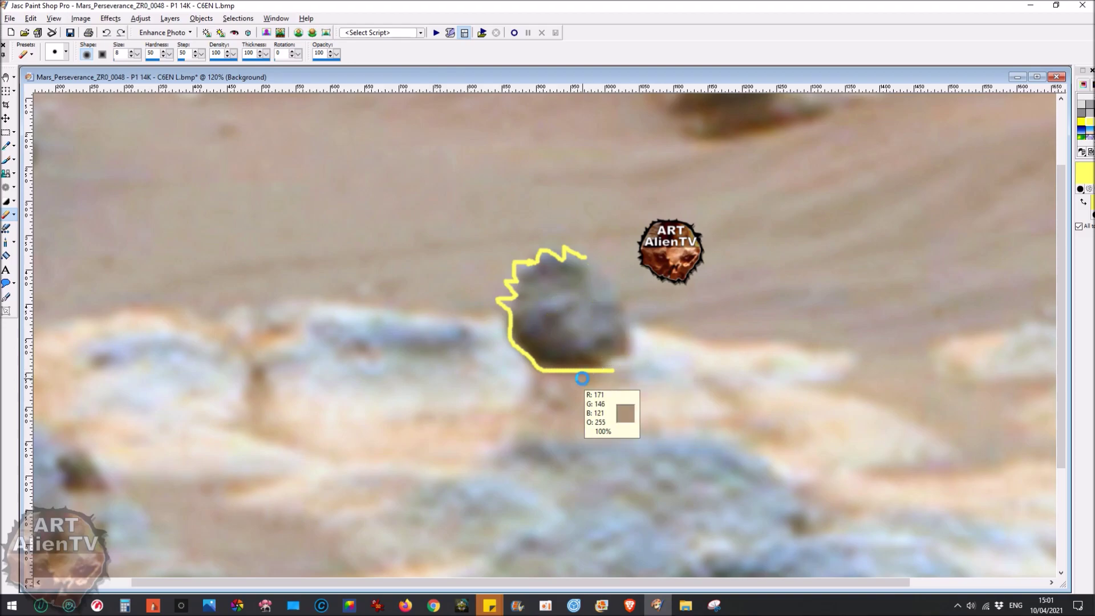
Step: Examine the unmarked round dark rock in the C6EN L image at reduced magnifications, repositioning its window and ending at 80% zoom
{"action": "key", "text": "minus"}
{"action": "key", "text": "plus"}
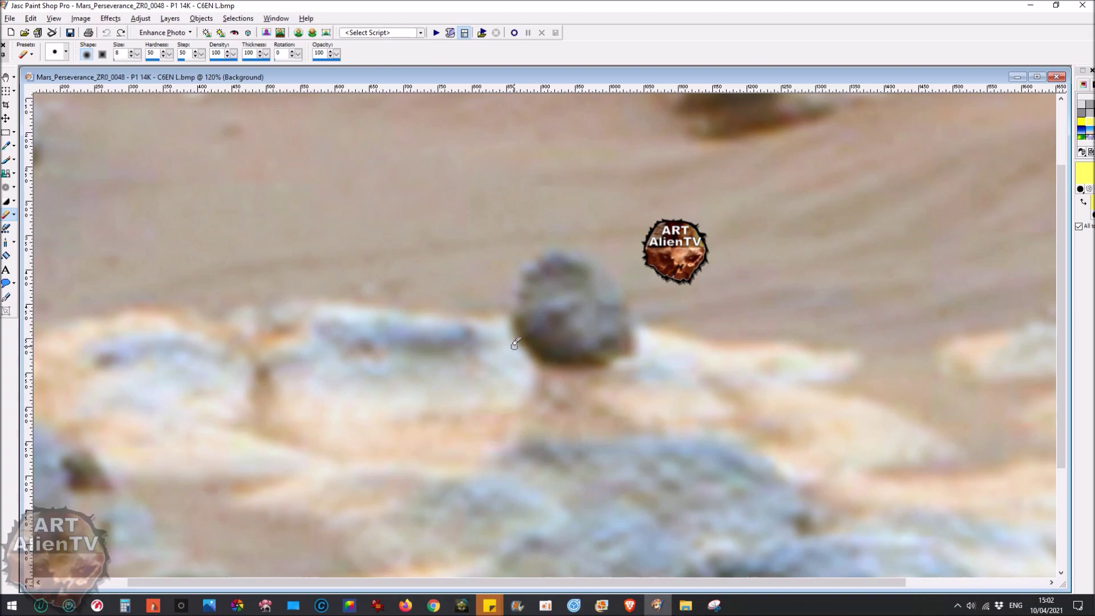
{"action": "key", "text": "minus"}
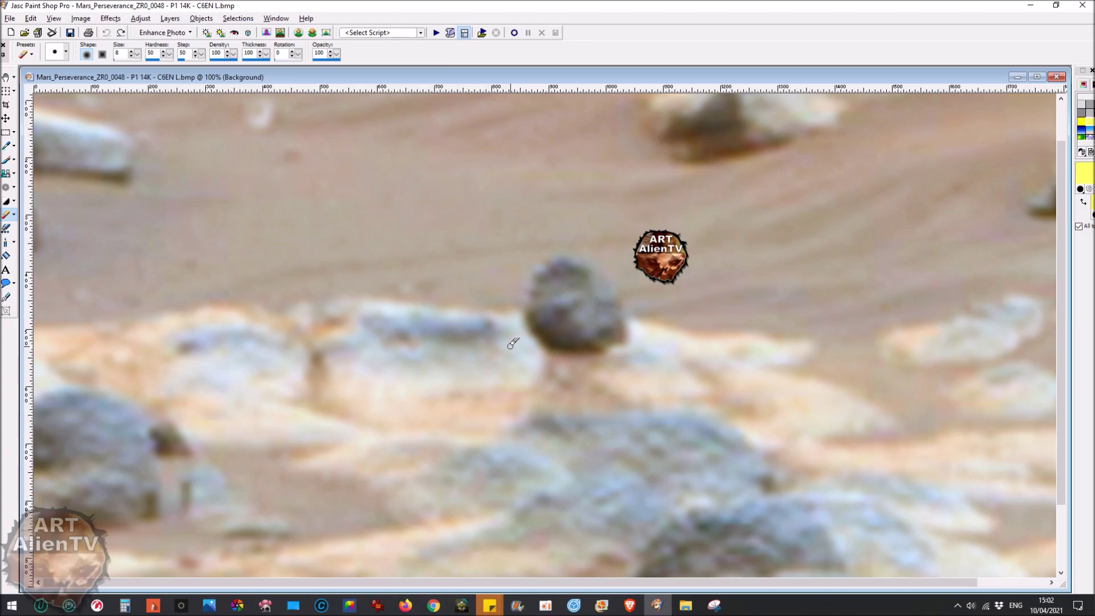
{"action": "key", "text": "minus"}
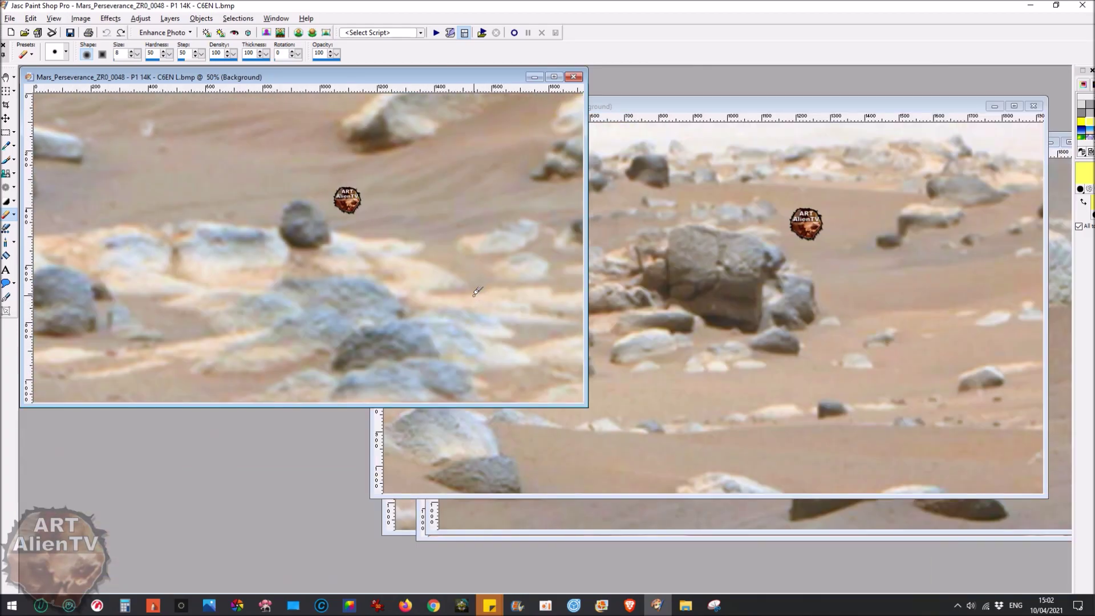
{"action": "left_click_drag", "start_coordinate": [362, 76], "coordinate": [679, 90]}
{"action": "key", "text": "plus"}
{"action": "left_click_drag", "start_coordinate": [812, 94], "coordinate": [730, 96]}
{"action": "key", "text": "plus"}
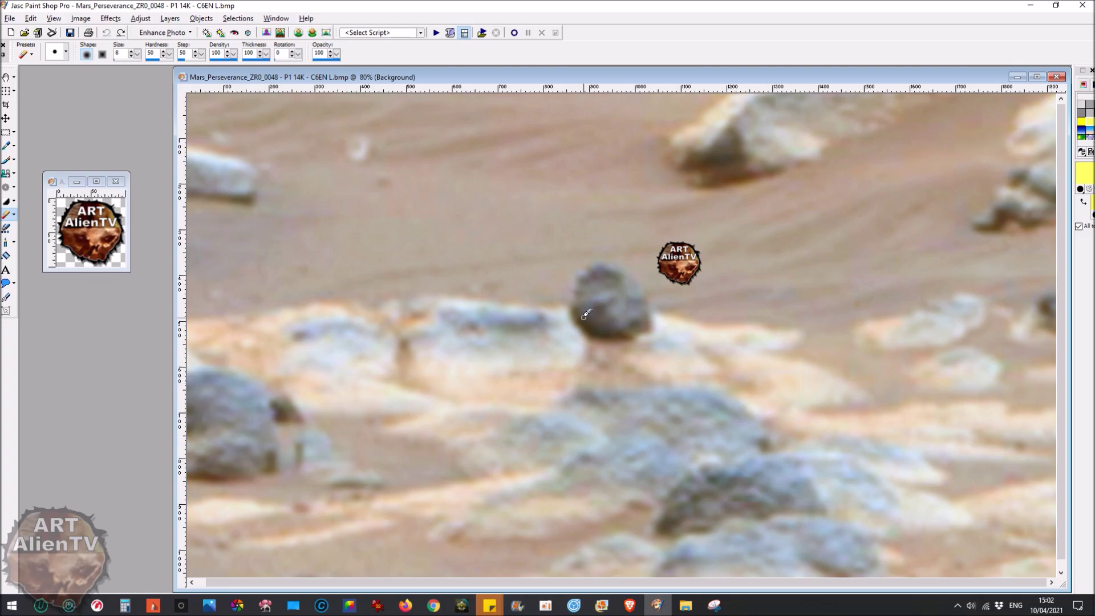
Step: Switch to the browser, examine the marked dome-shaped rock in the PERCY SOL 22 MAST R panorama, and return to PERCY SOL 48 MR
{"action": "scroll", "coordinate": [585, 314], "scroll_direction": "up", "scroll_amount": 2}
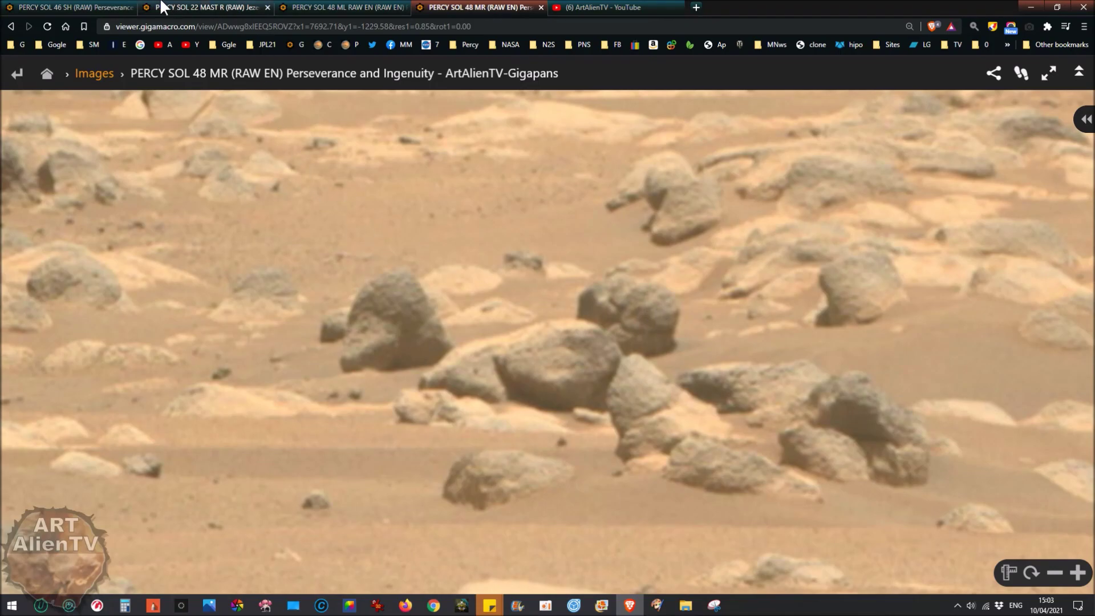
{"action": "left_click", "coordinate": [199, 6]}
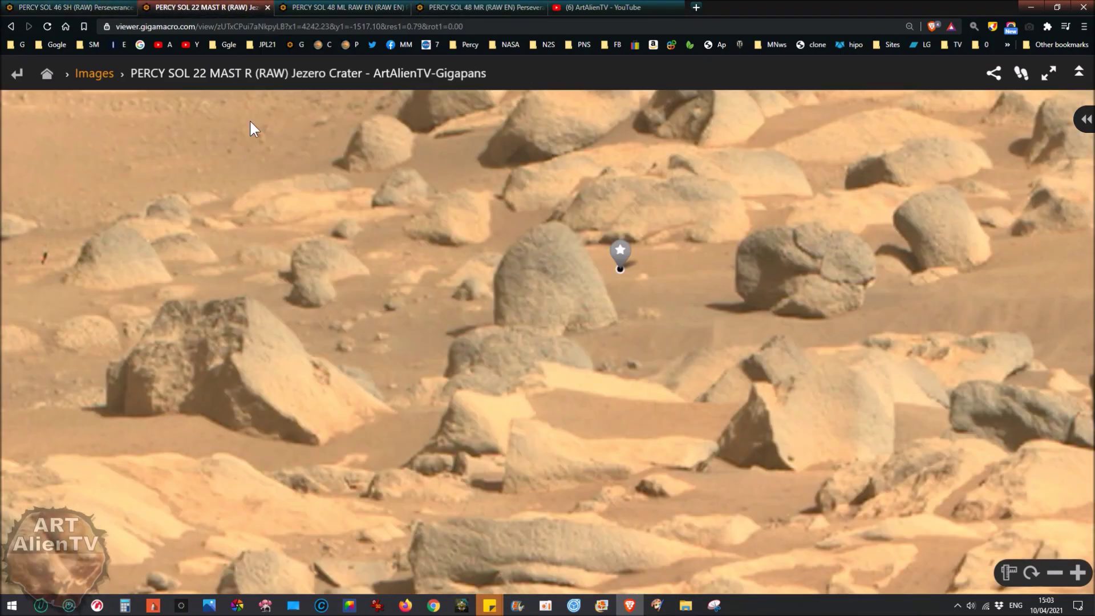
{"action": "mouse_move", "coordinate": [814, 338]}
{"action": "left_mouse_down"}
{"action": "mouse_move", "coordinate": [687, 364]}
{"action": "mouse_move", "coordinate": [702, 371]}
{"action": "left_mouse_up"}
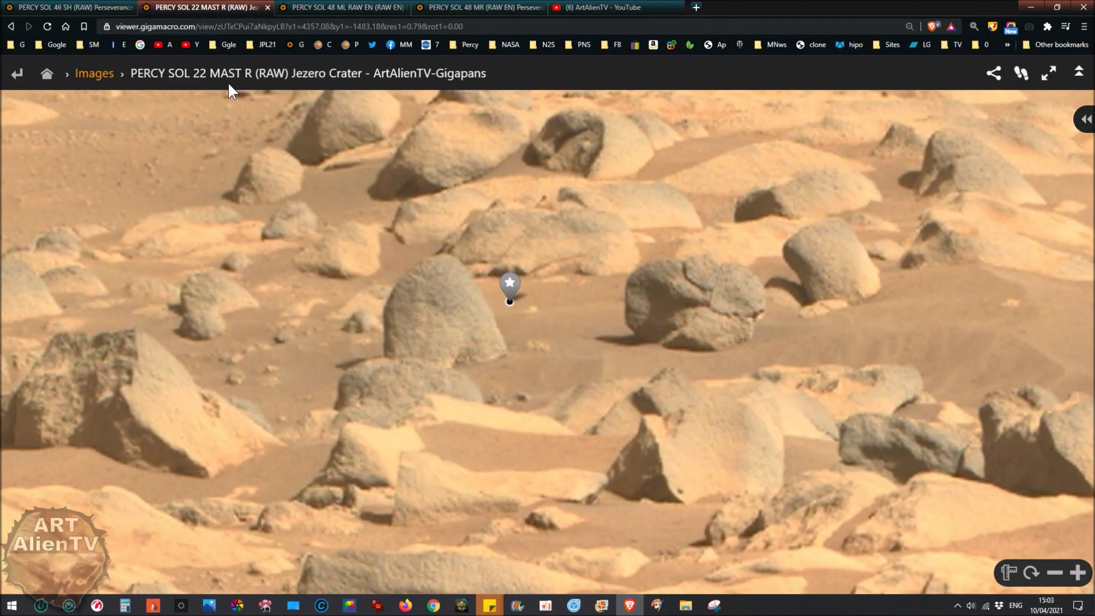
{"action": "left_click_drag", "start_coordinate": [578, 231], "coordinate": [567, 230]}
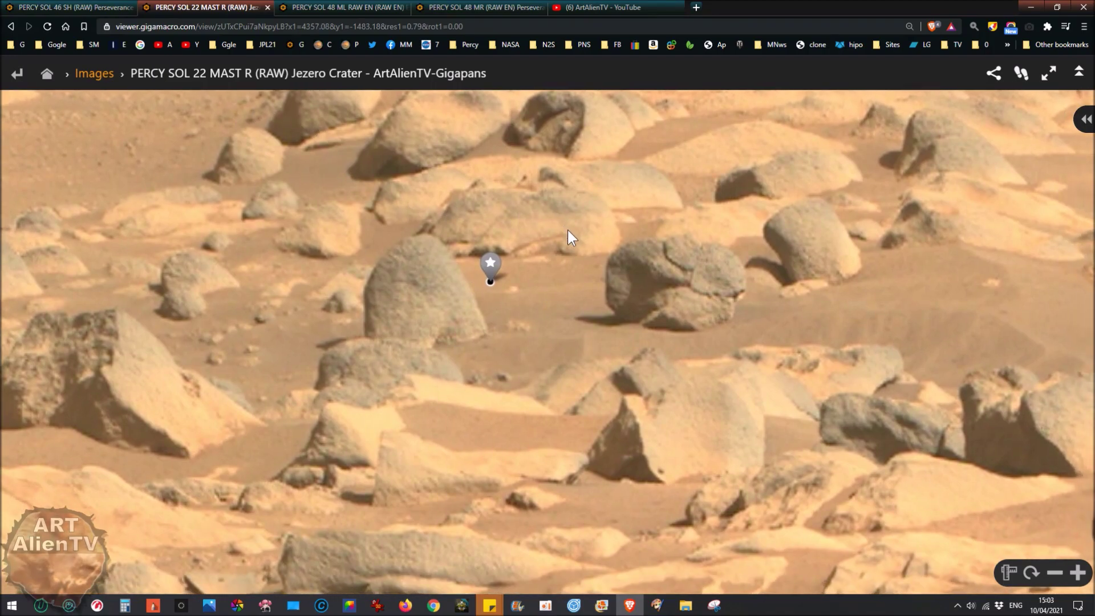
{"action": "left_click_drag", "start_coordinate": [460, 228], "coordinate": [496, 231]}
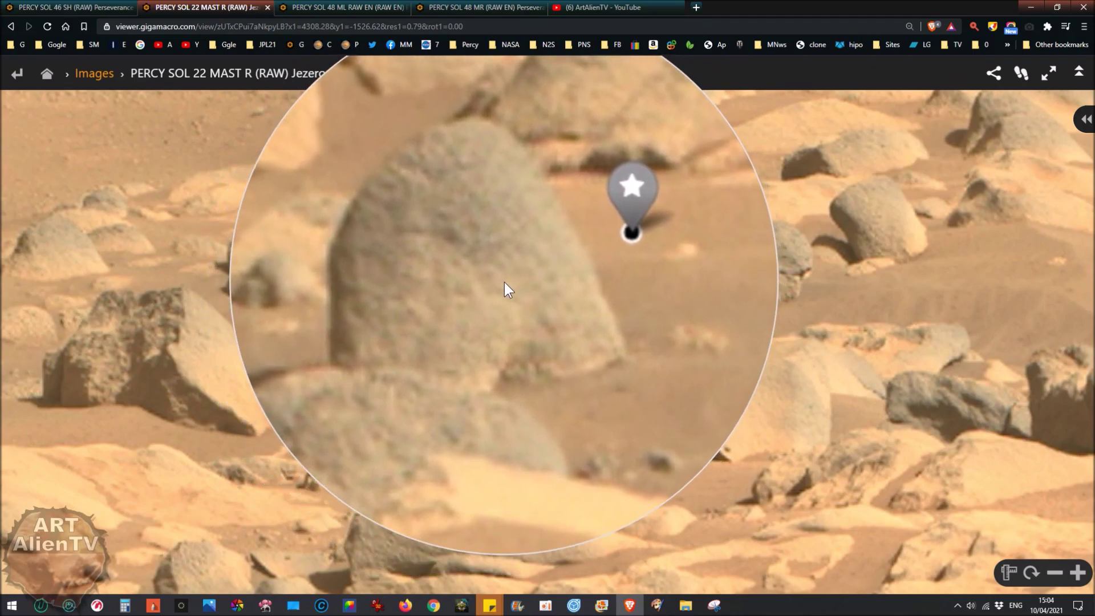
{"action": "left_click_drag", "start_coordinate": [504, 281], "coordinate": [593, 272]}
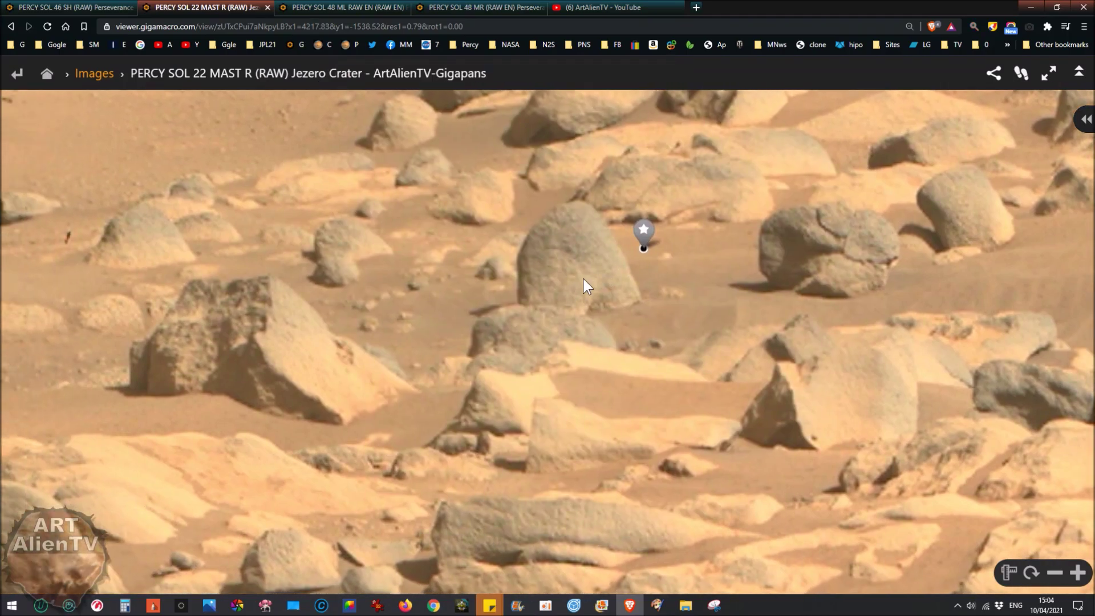
{"action": "left_click_drag", "start_coordinate": [608, 281], "coordinate": [560, 262]}
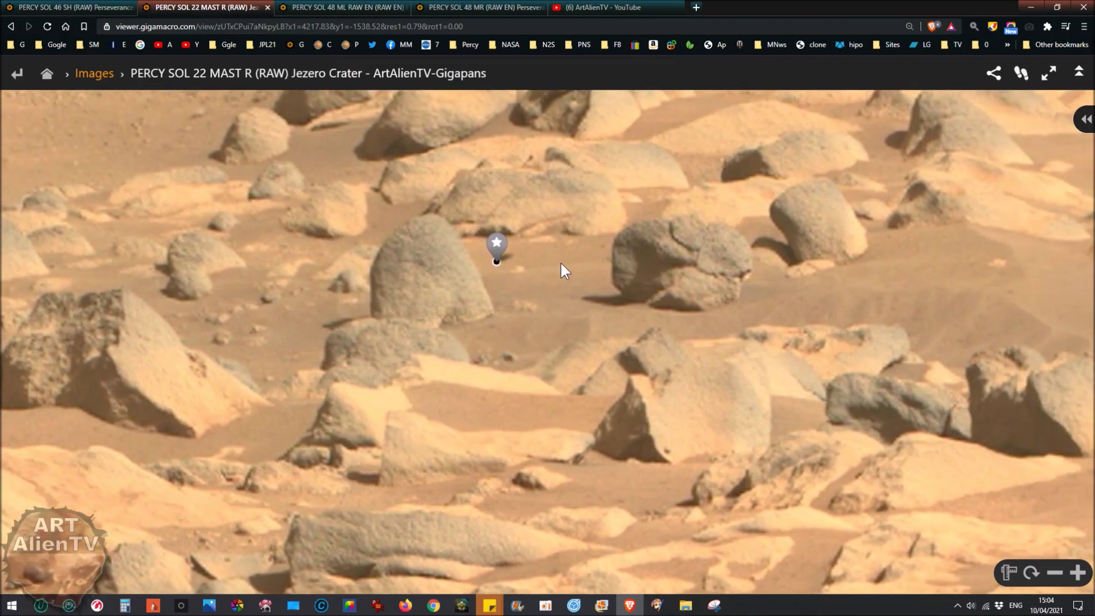
{"action": "left_click", "coordinate": [974, 25]}
{"action": "left_click", "coordinate": [472, 7]}
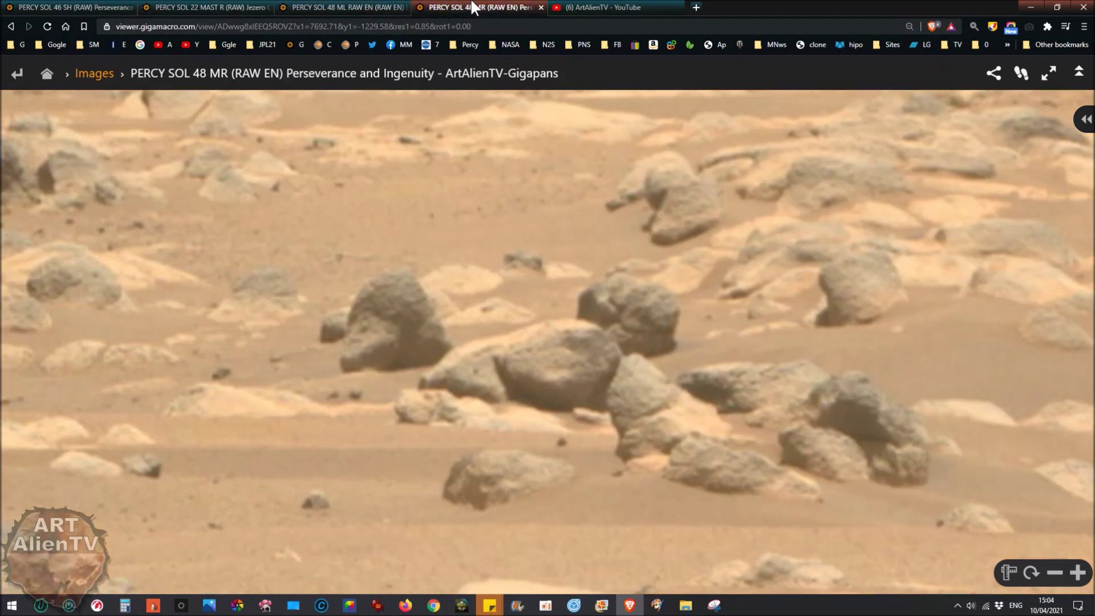